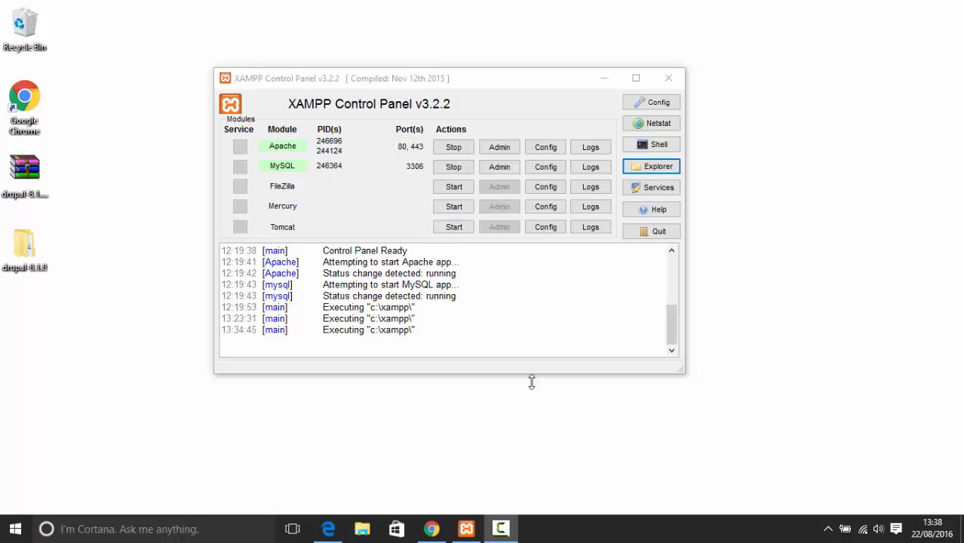
Close the Drupal installer tab, keep the drupal 8.1.8 release page, and minimize Chrome
click(448, 536)
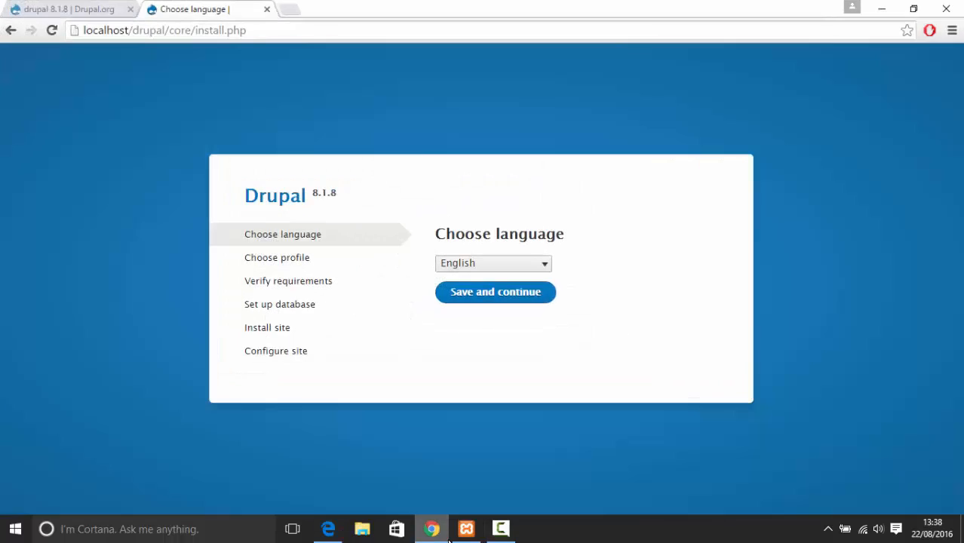
click(112, 7)
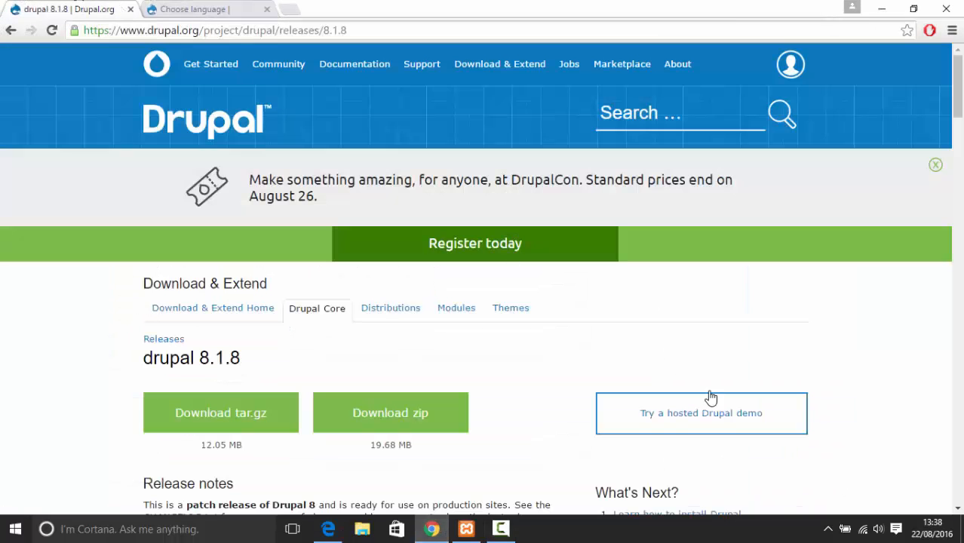
click(267, 10)
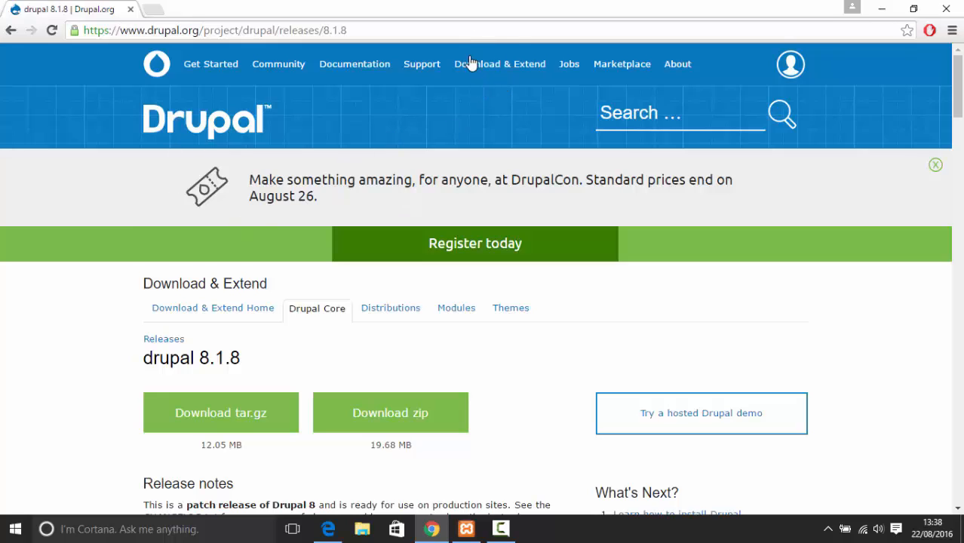
drag(129, 30, 223, 31)
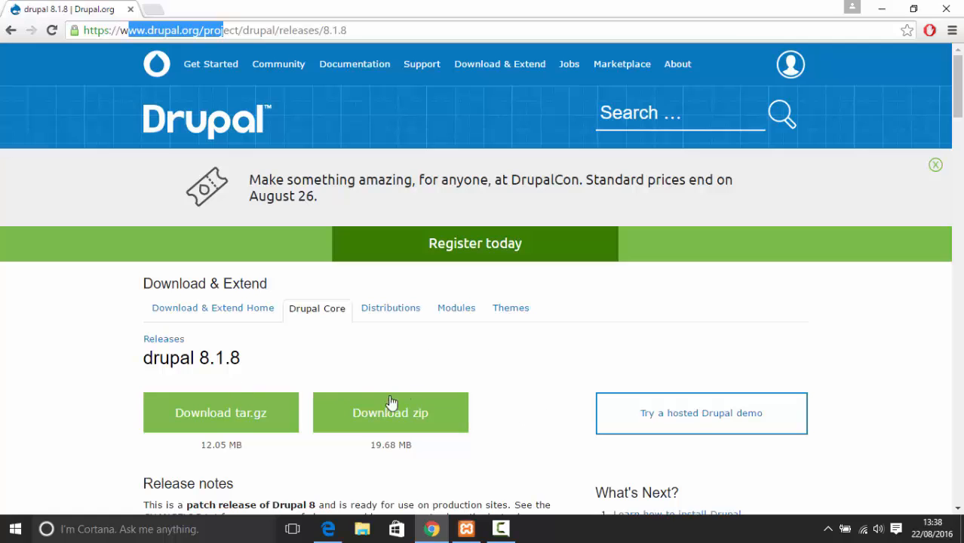
click(881, 9)
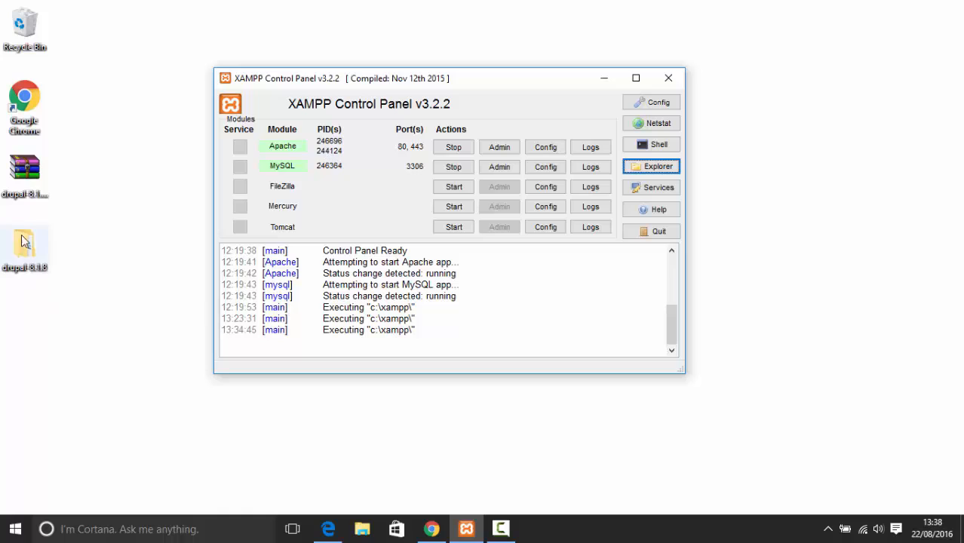
click(31, 172)
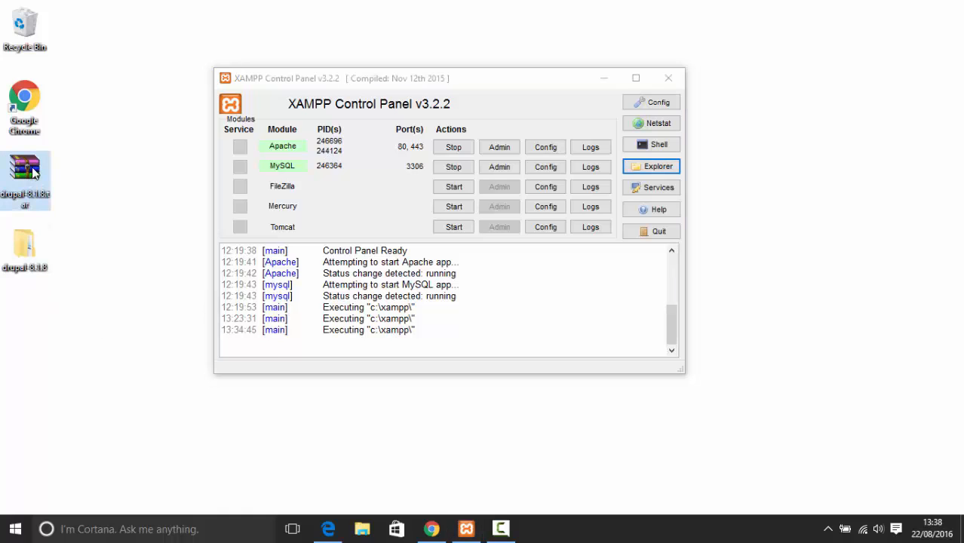
right_click(32, 172)
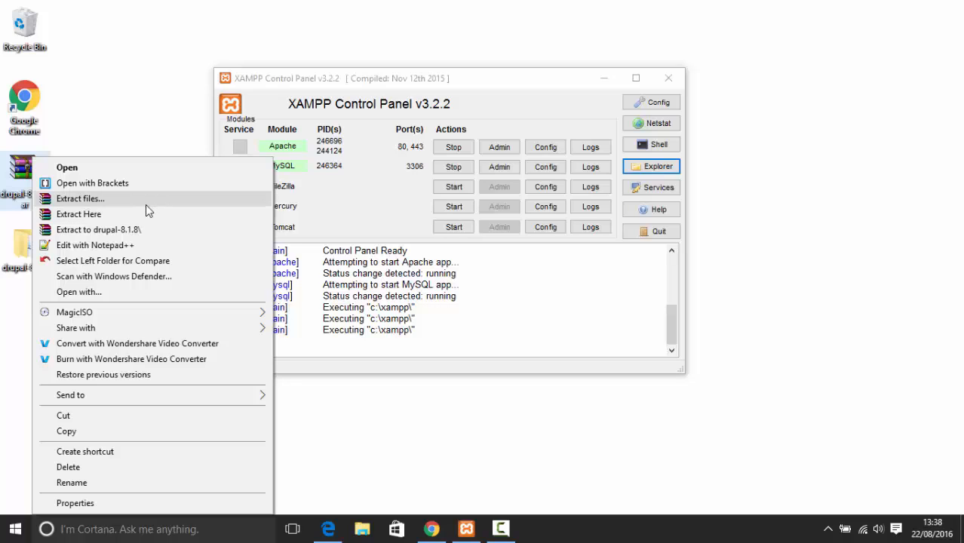
click(648, 409)
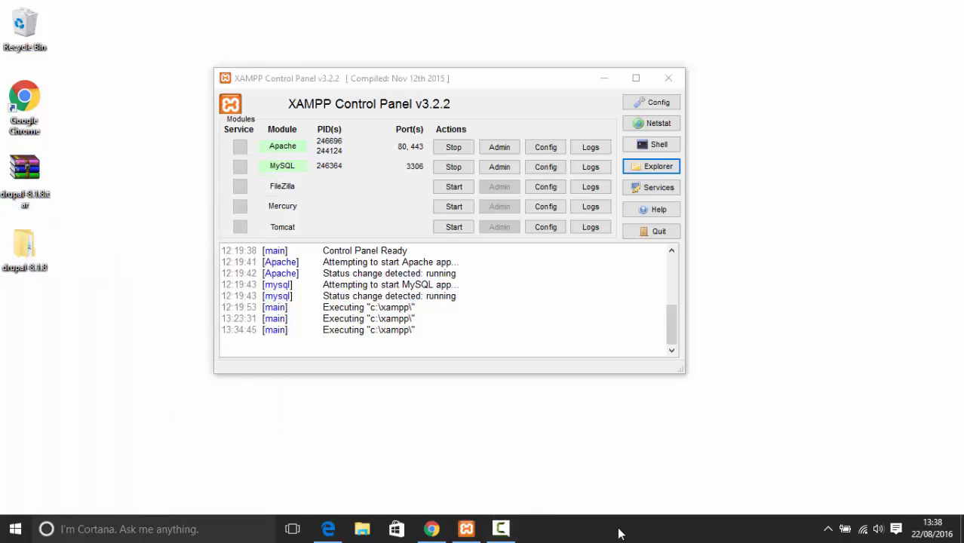
click(500, 529)
click(929, 494)
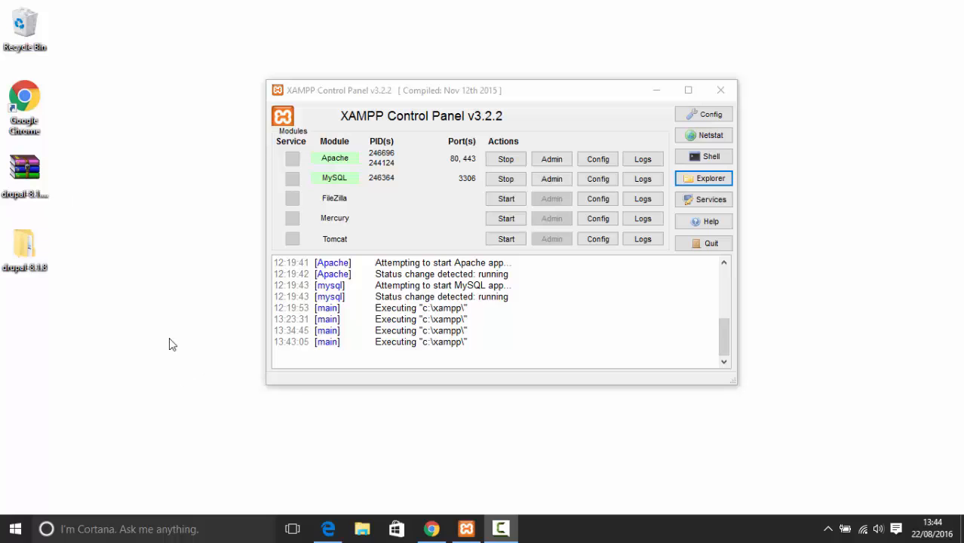
double_click(23, 247)
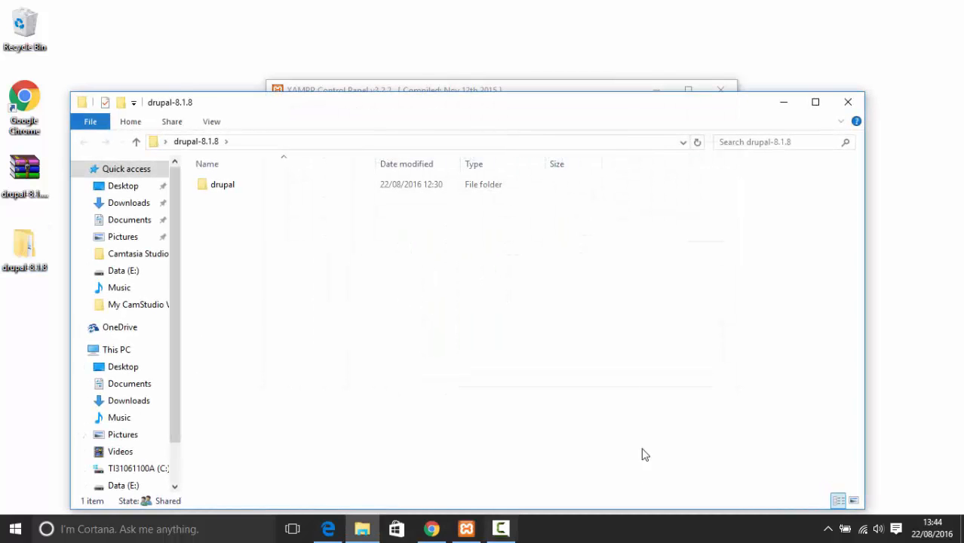
double_click(288, 185)
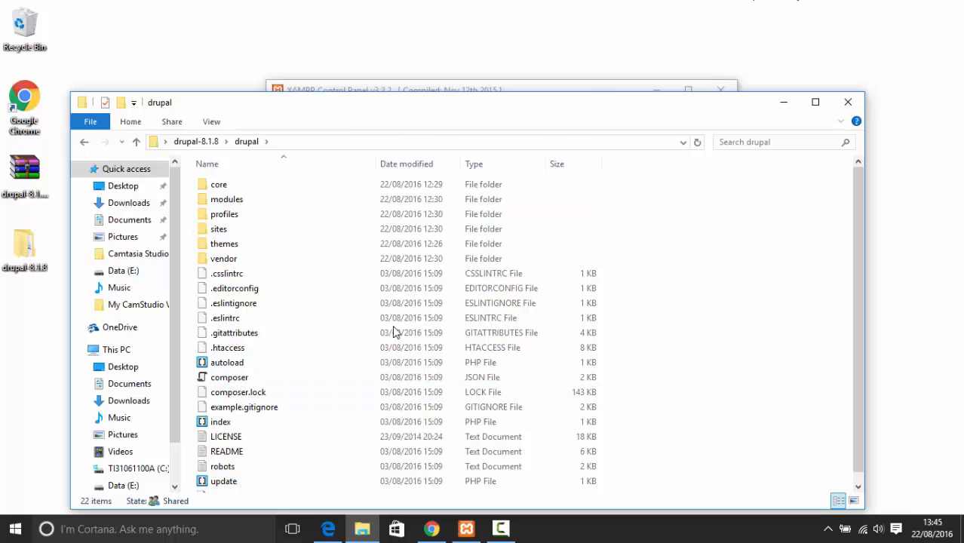
click(847, 103)
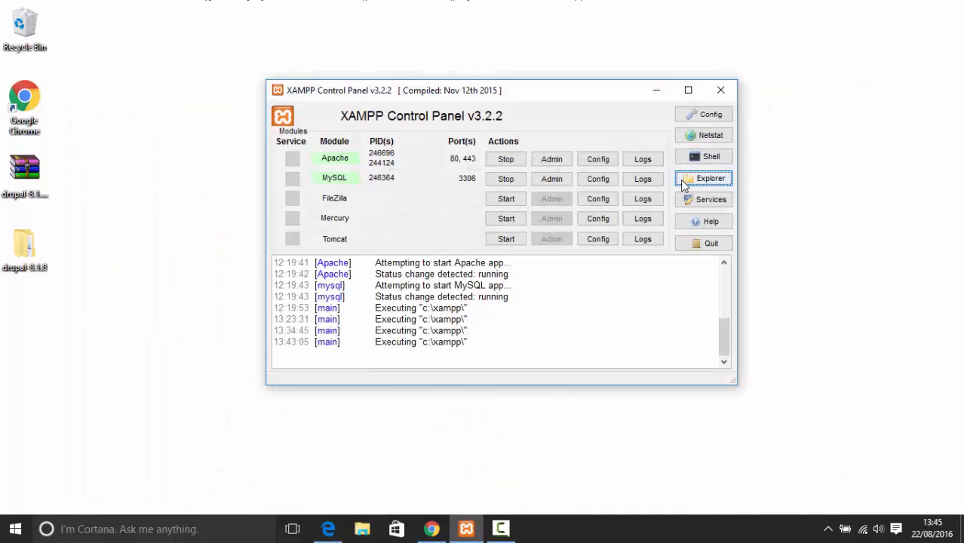
Open the XAMPP install folder from the Control Panel and go into htdocs
drag(611, 96, 665, 69)
click(756, 155)
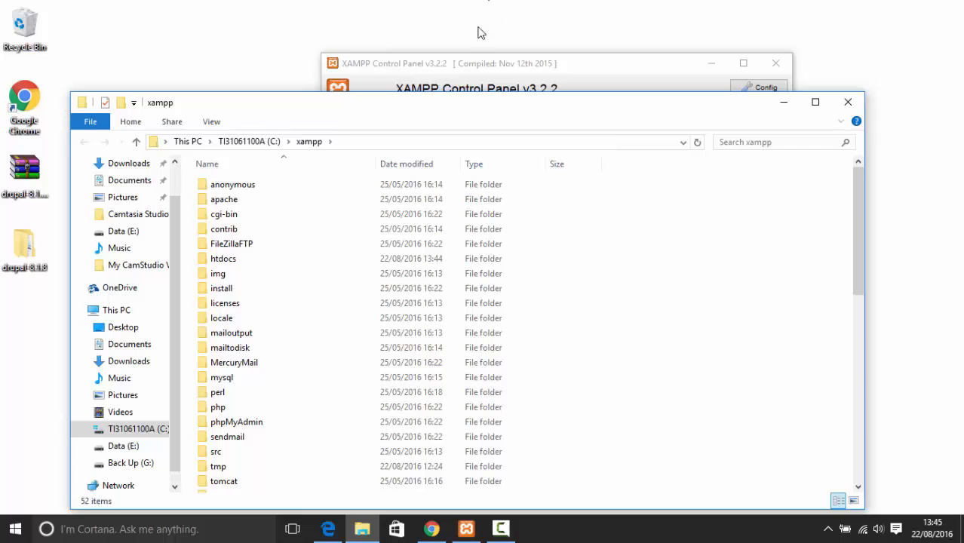
drag(477, 103, 593, 18)
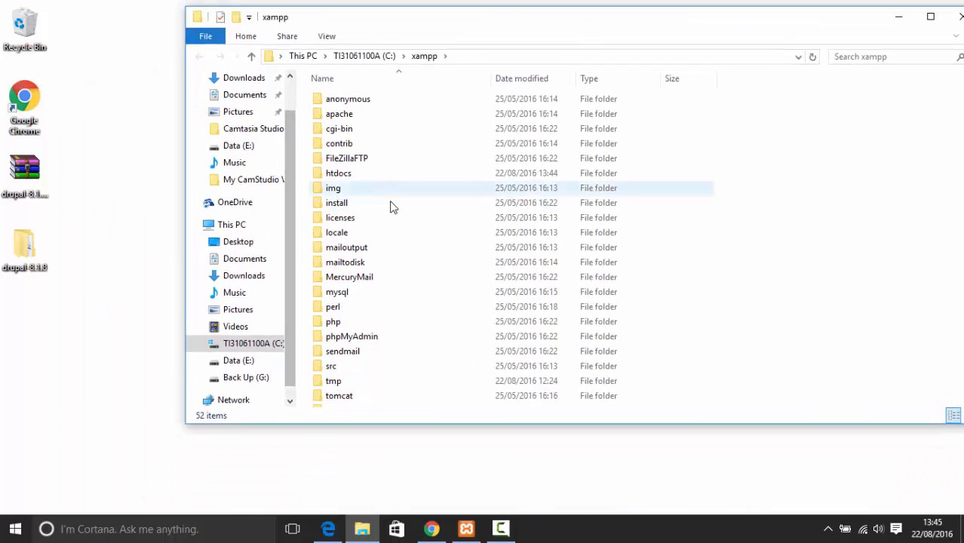
double_click(380, 174)
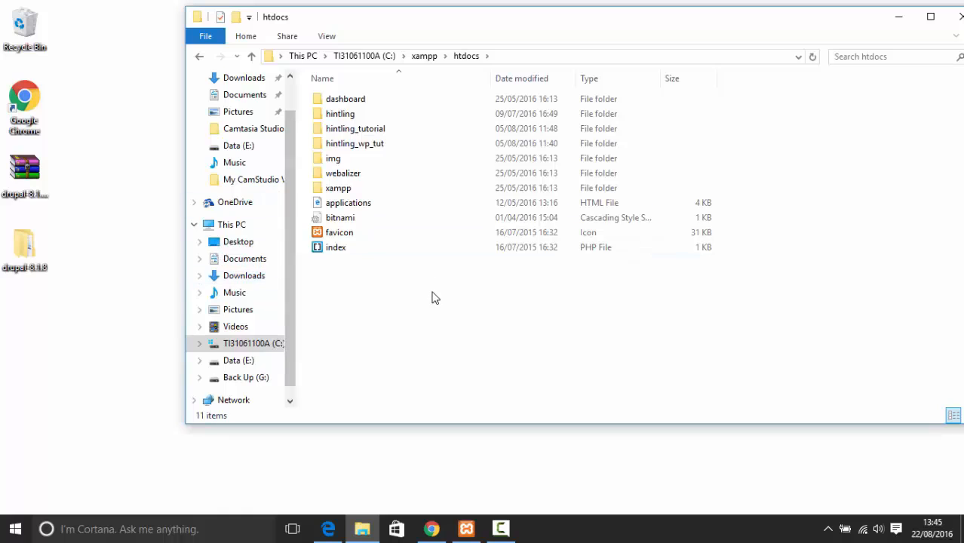
Move the drupal folder from drupal-8.1.8 into htdocs and close the emptied drupal-8.1.8 window
double_click(34, 249)
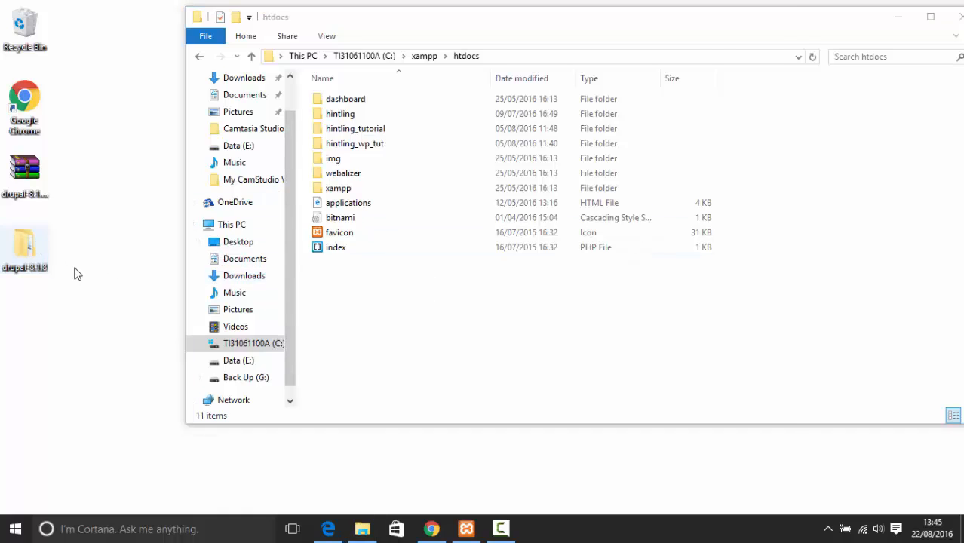
click(232, 98)
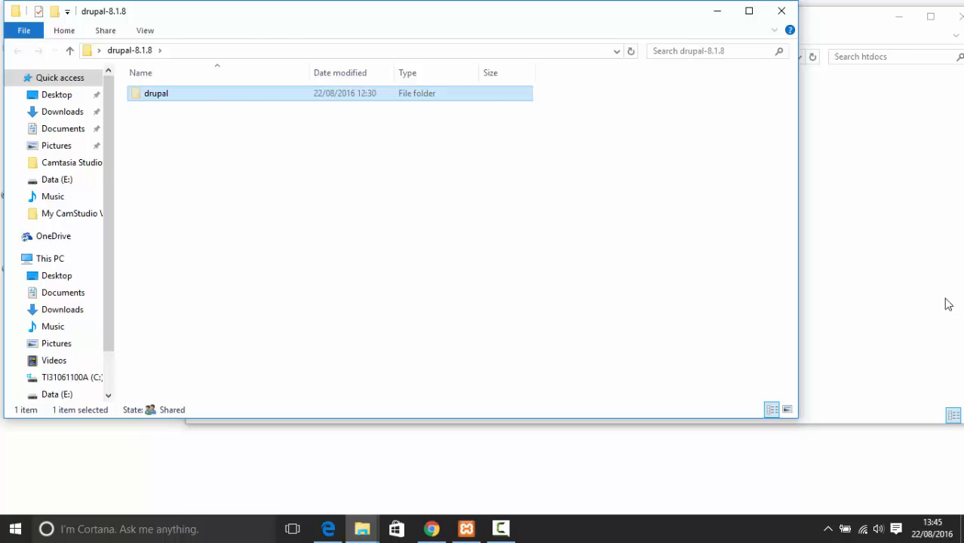
click(917, 284)
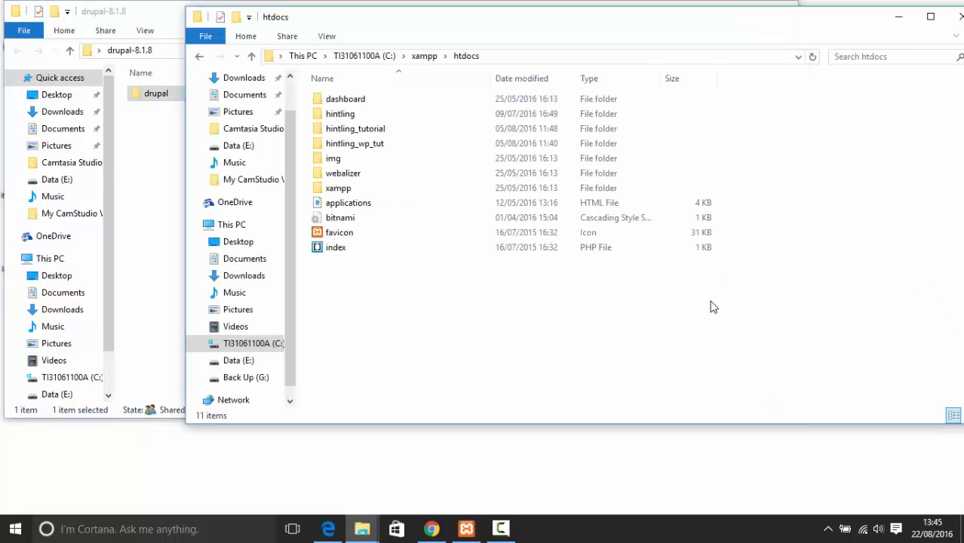
key(ctrl+v)
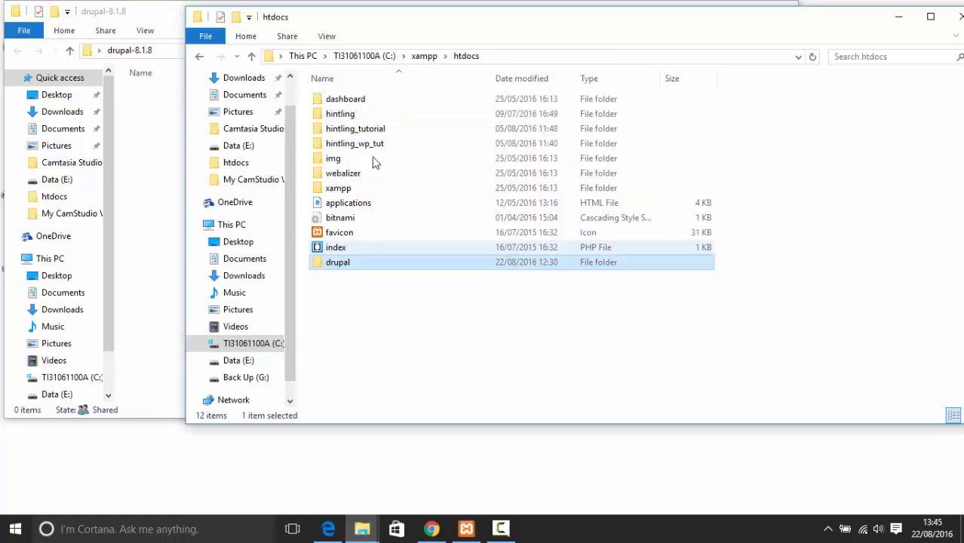
click(149, 15)
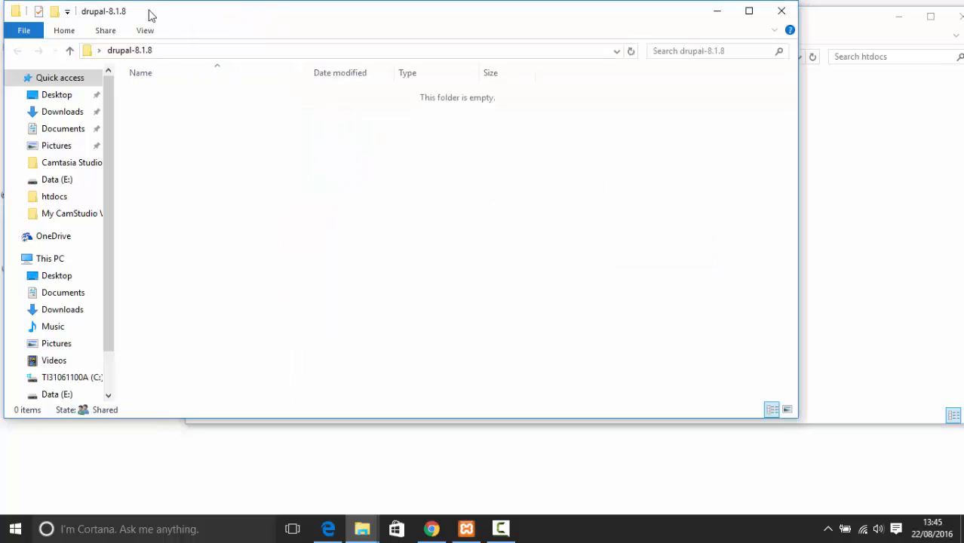
click(779, 11)
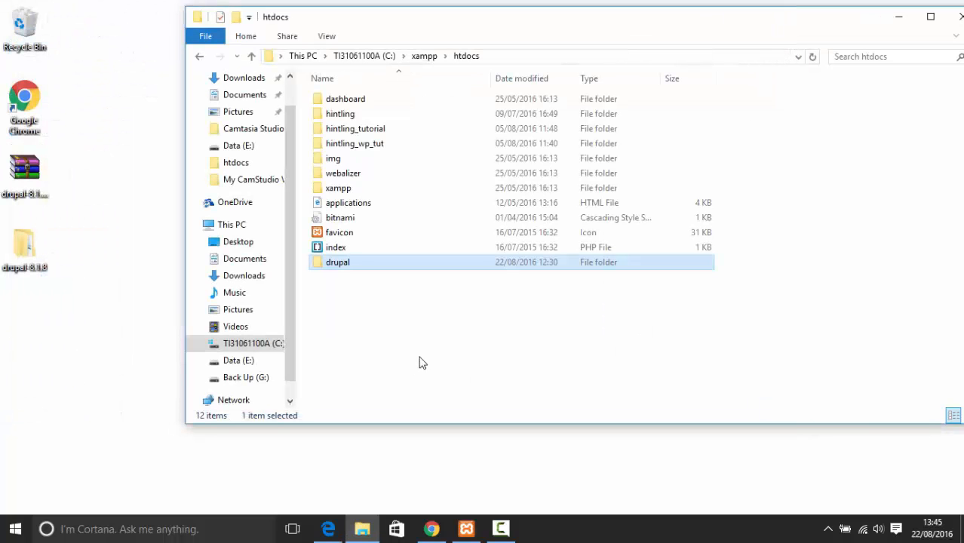
Load localhost/drupal in a new Chrome tab to start the installer, then return to htdocs
click(431, 528)
click(154, 12)
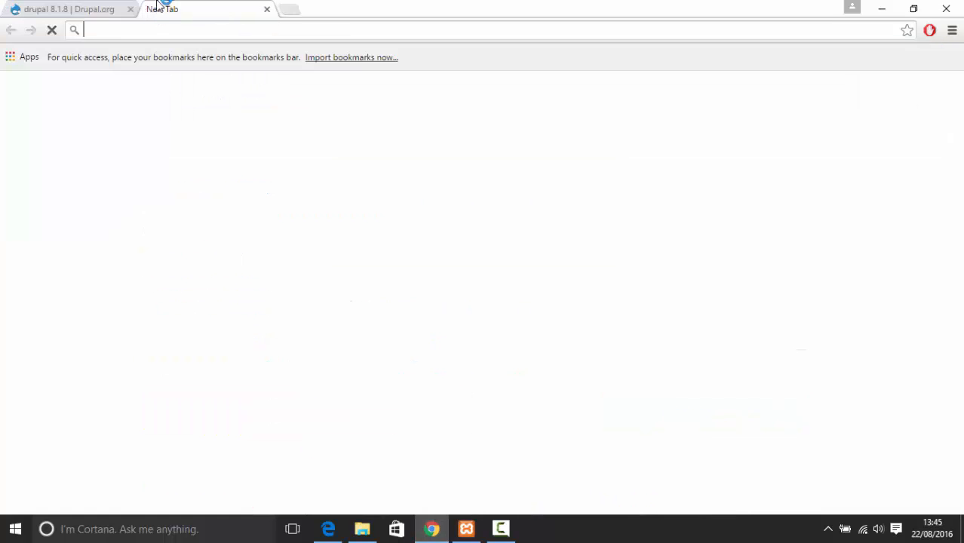
text(localhost/dru)
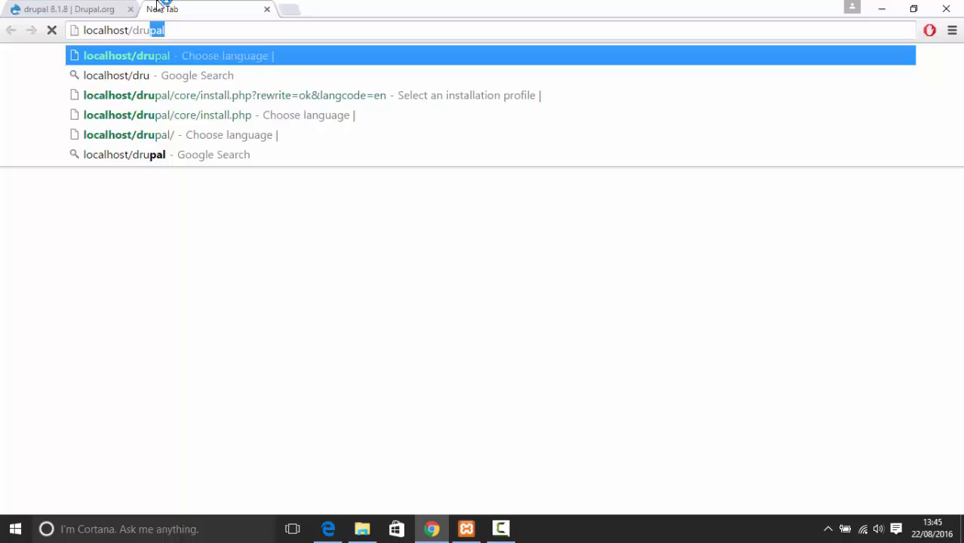
key(Return)
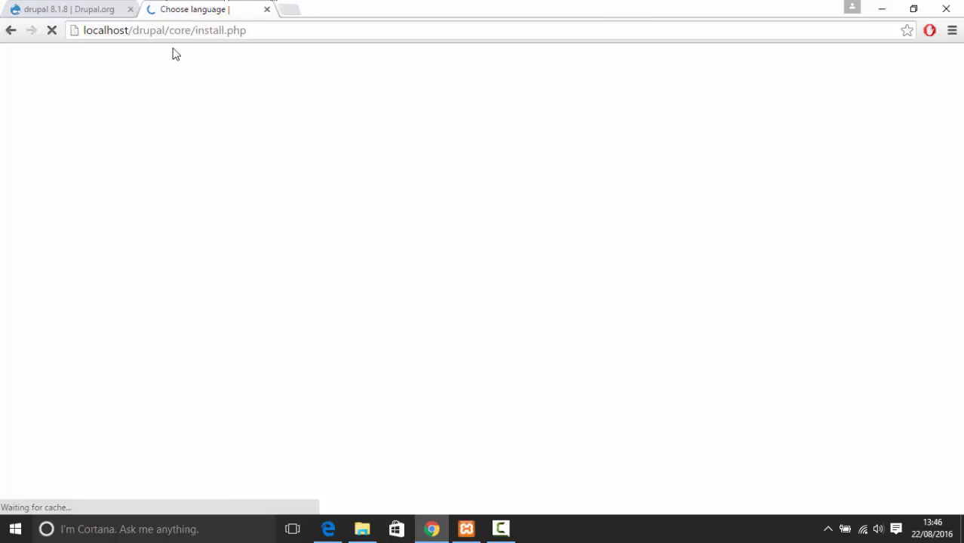
click(260, 28)
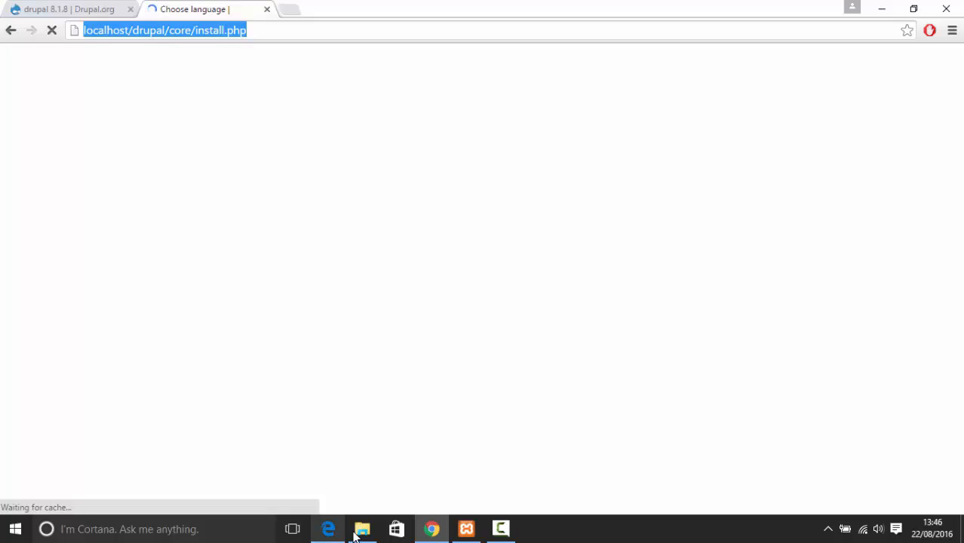
mouse_move(359, 532)
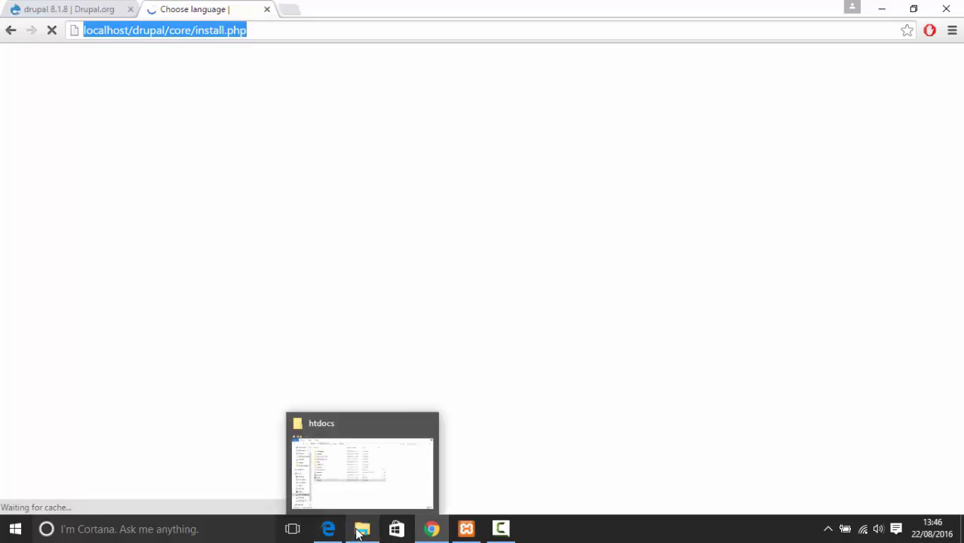
click(360, 531)
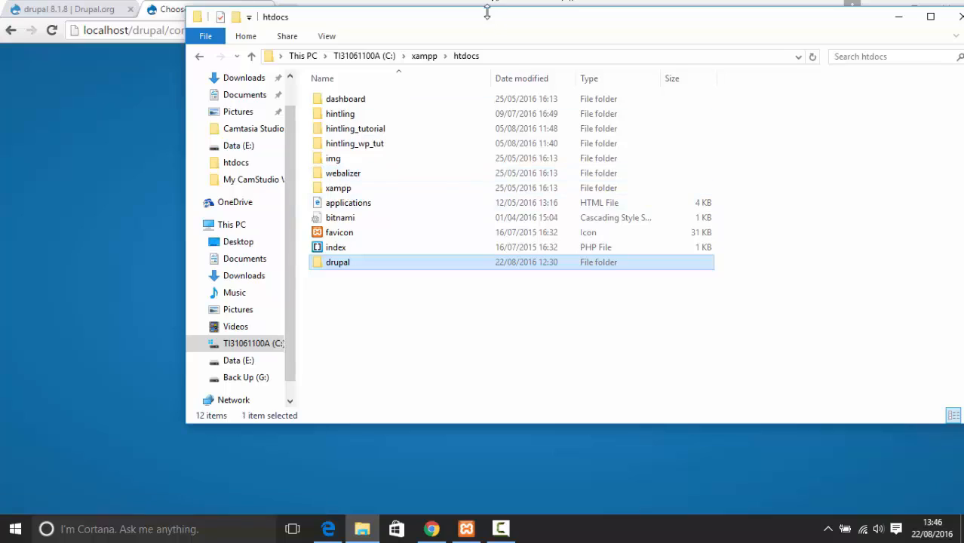
Browse to htdocs\drupal\sites\default while the installer moves on to the installation profile page
drag(487, 11, 466, 282)
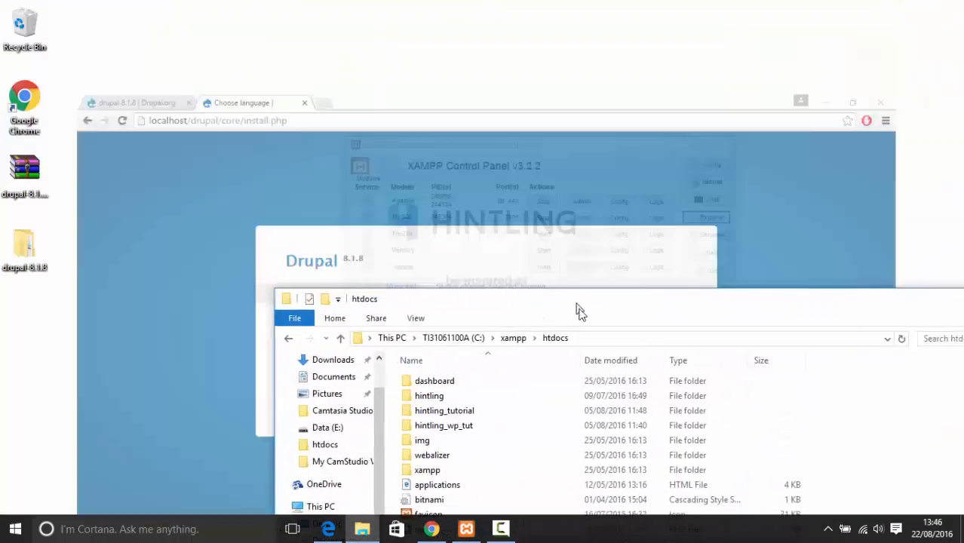
drag(577, 310, 402, 64)
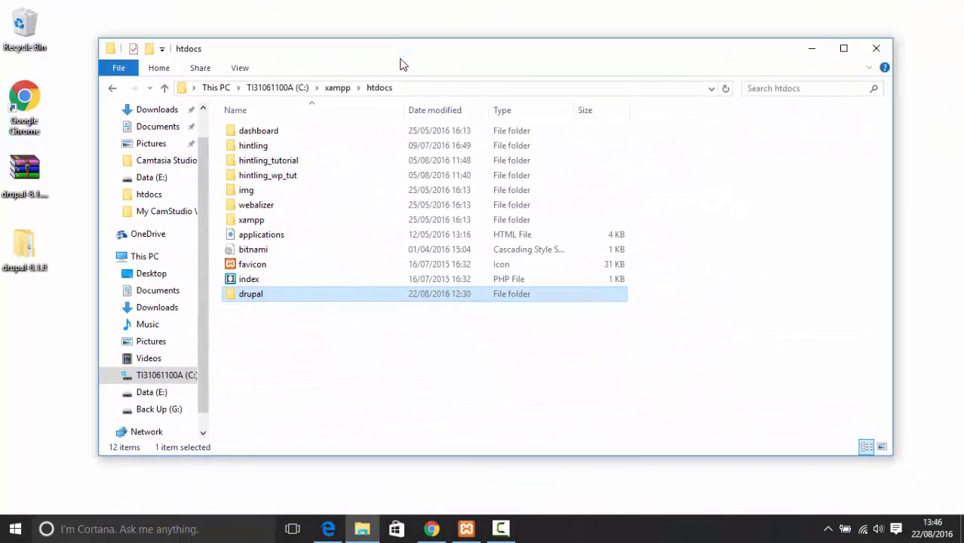
double_click(268, 296)
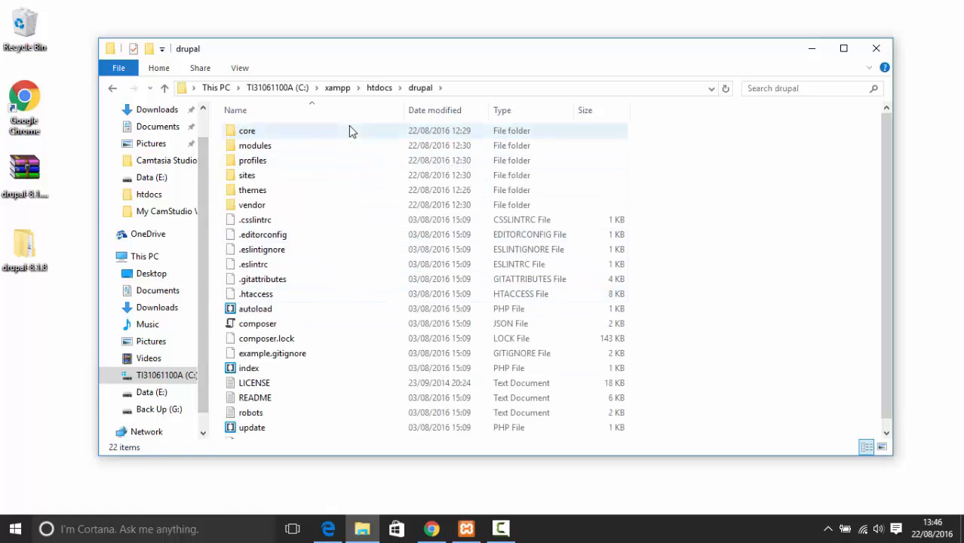
click(313, 180)
double_click(386, 179)
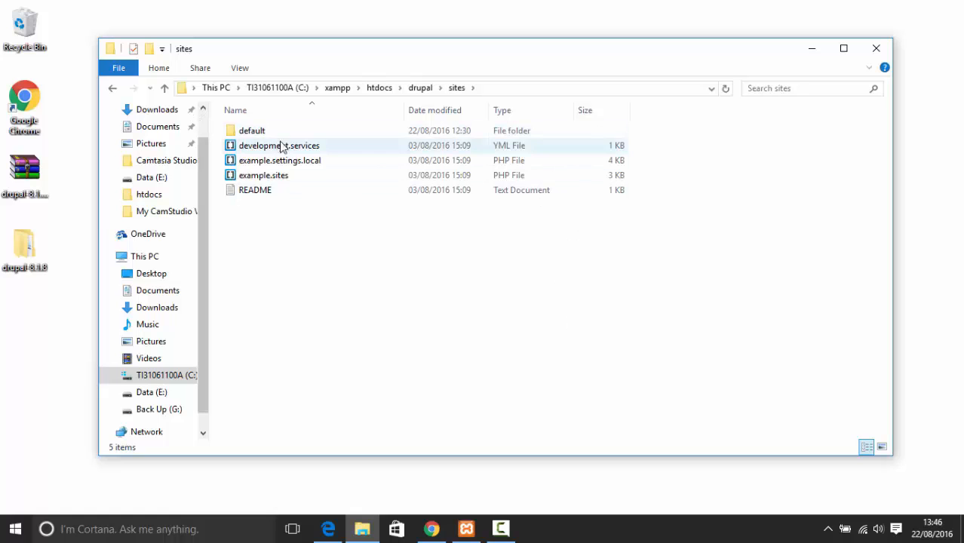
double_click(276, 132)
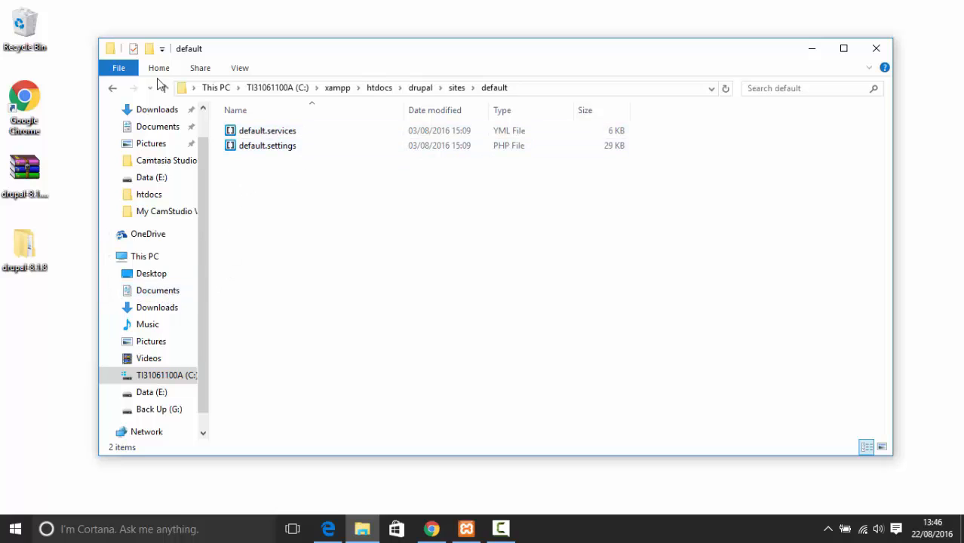
click(440, 532)
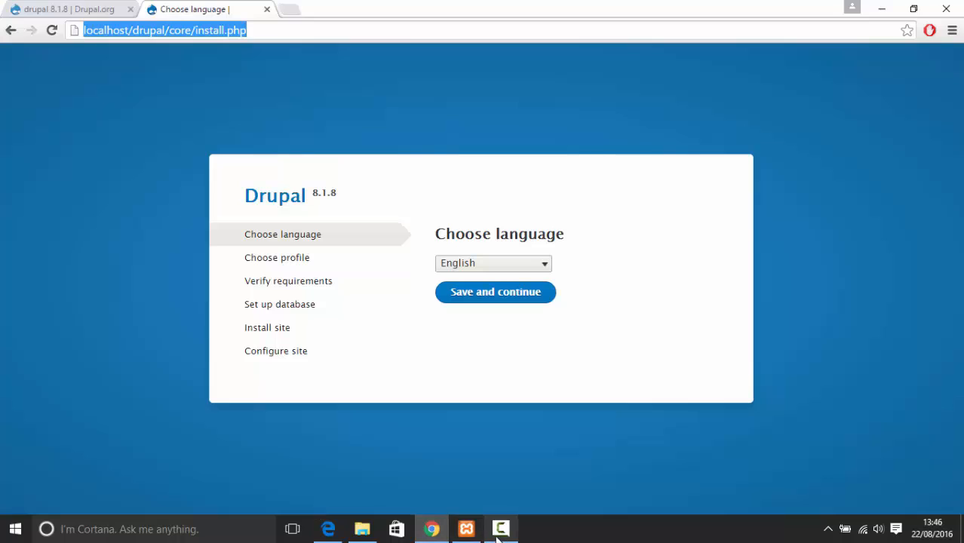
click(363, 529)
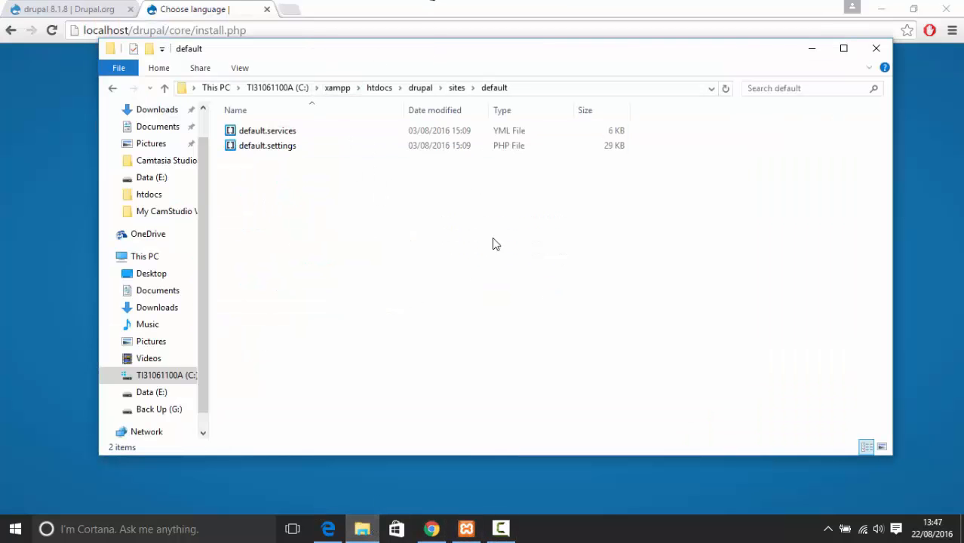
mouse_move(381, 57)
mouse_down()
mouse_move(463, 397)
mouse_move(369, 70)
mouse_up()
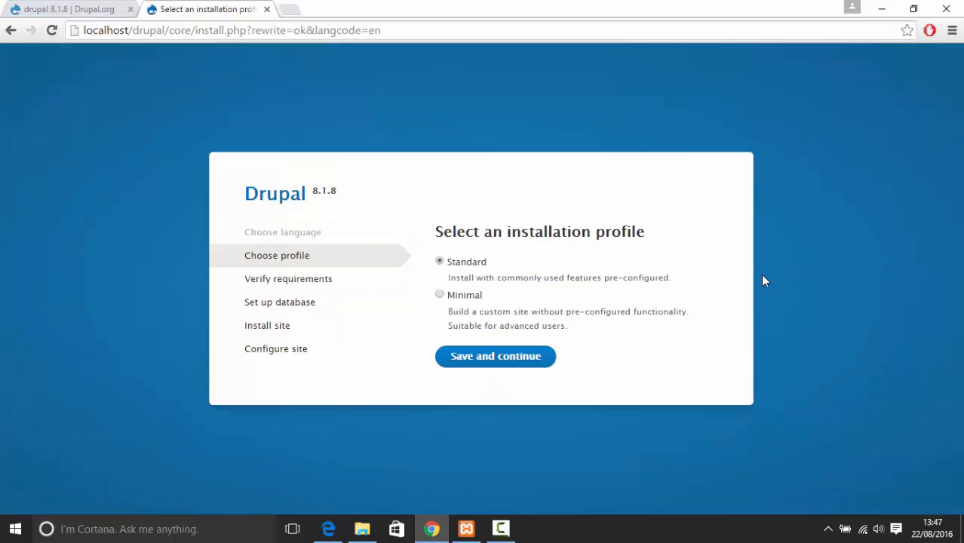
Save with the Standard profile and continue anyway past the OPcode caching warning
drag(448, 278, 734, 288)
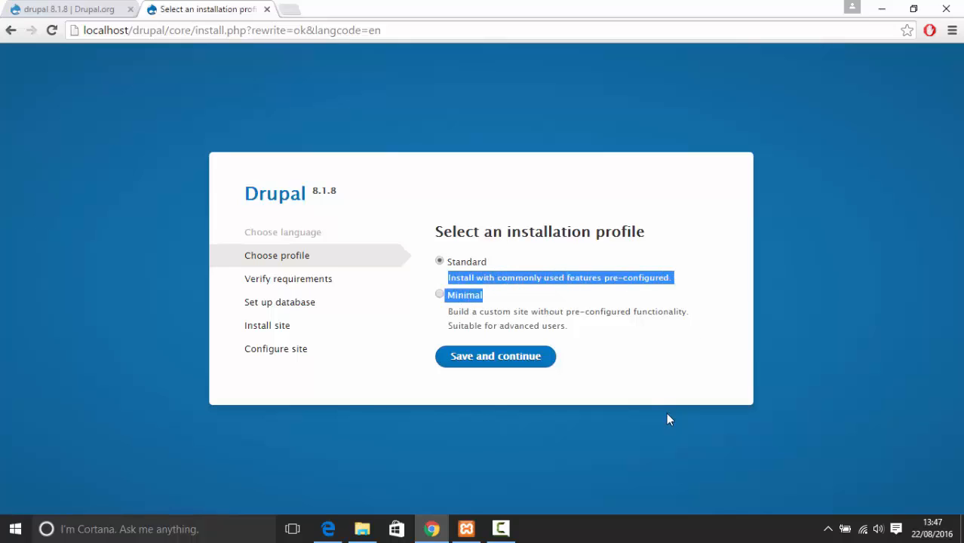
click(528, 357)
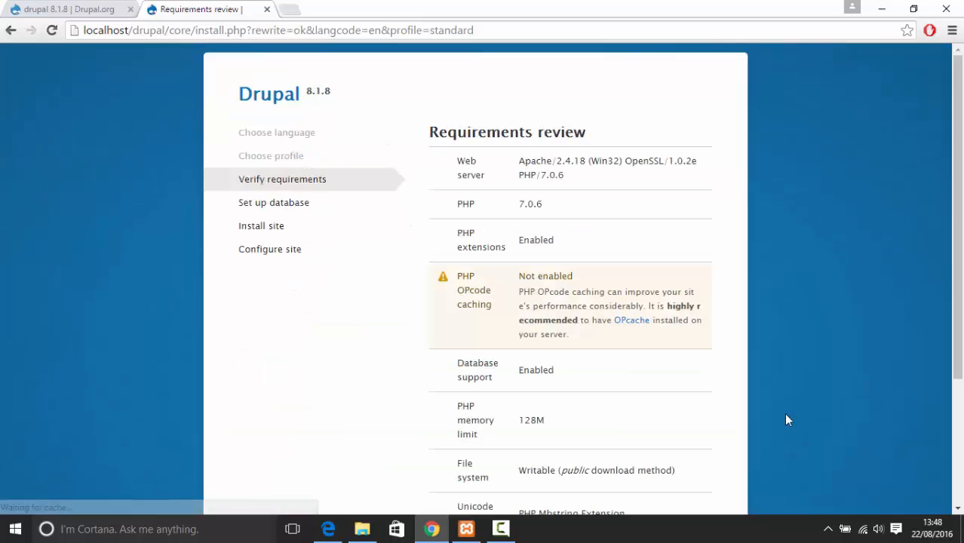
scroll(463, 349, down, 1)
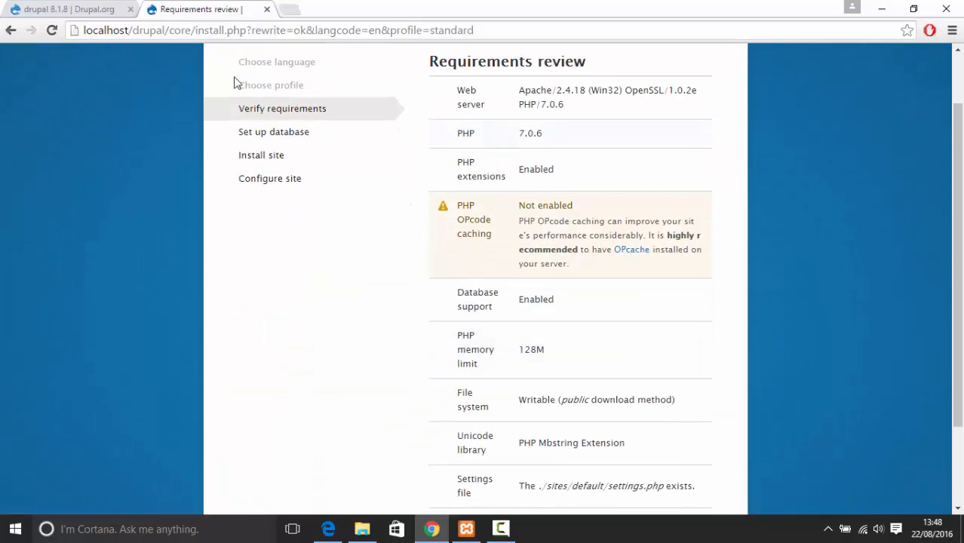
drag(518, 221, 640, 236)
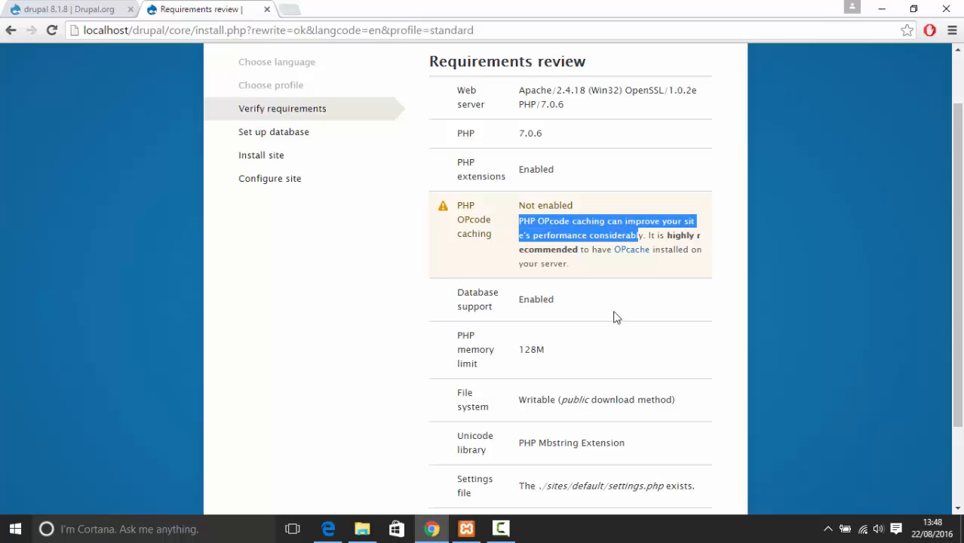
click(607, 272)
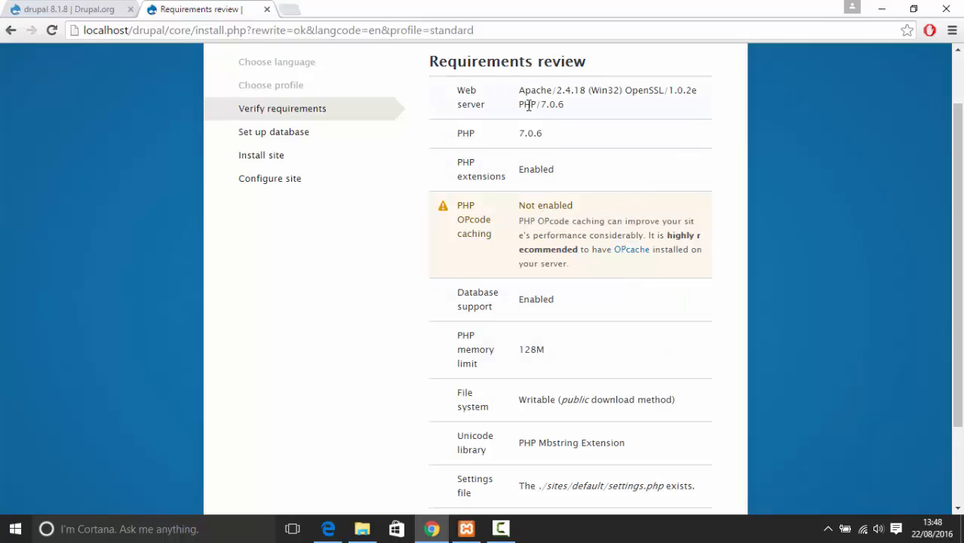
scroll(520, 181, down, 3)
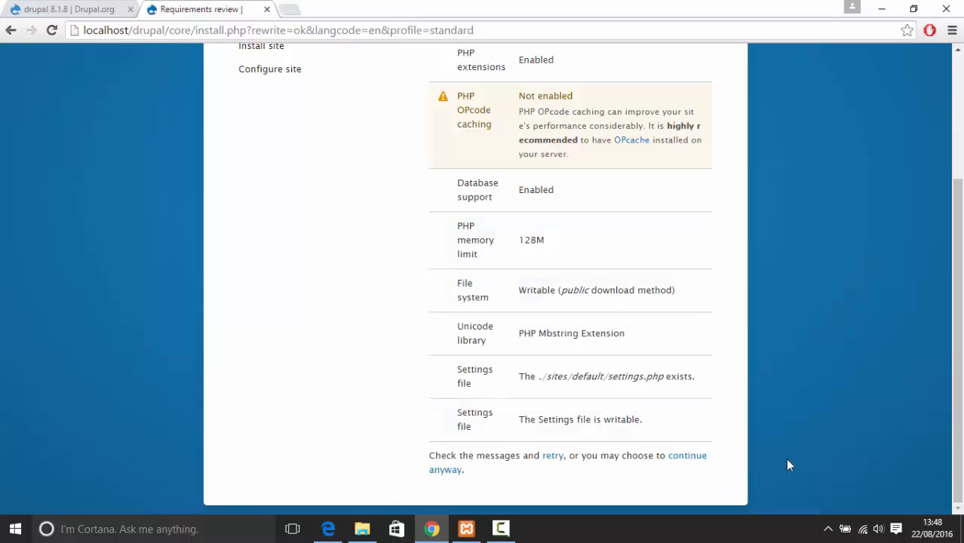
click(681, 466)
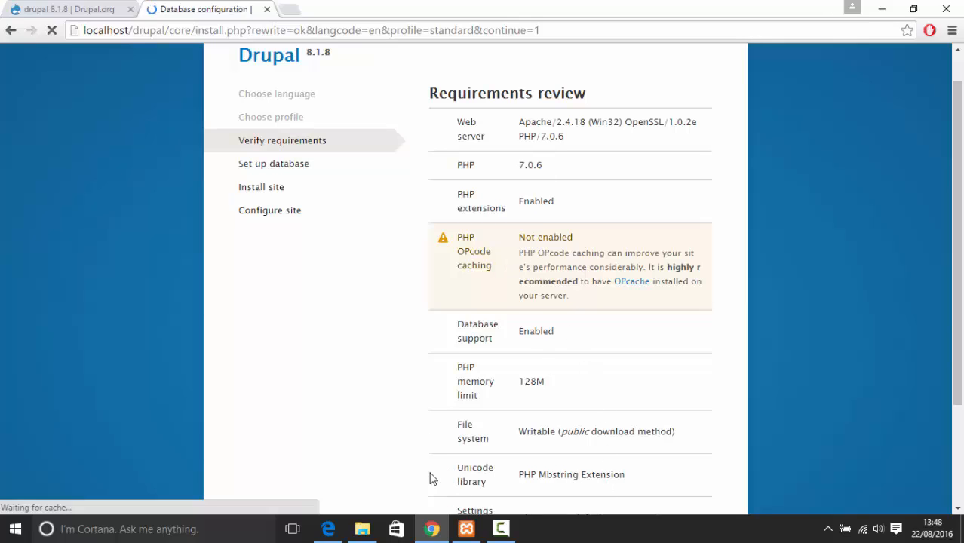
Open phpMyAdmin through XAMPP's MySQL Admin and choose New to create a database
click(327, 530)
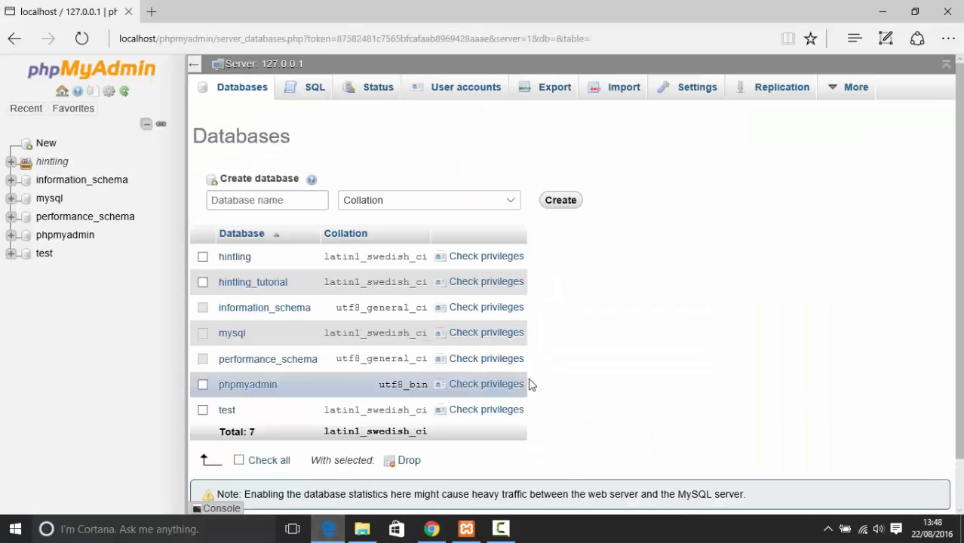
click(469, 527)
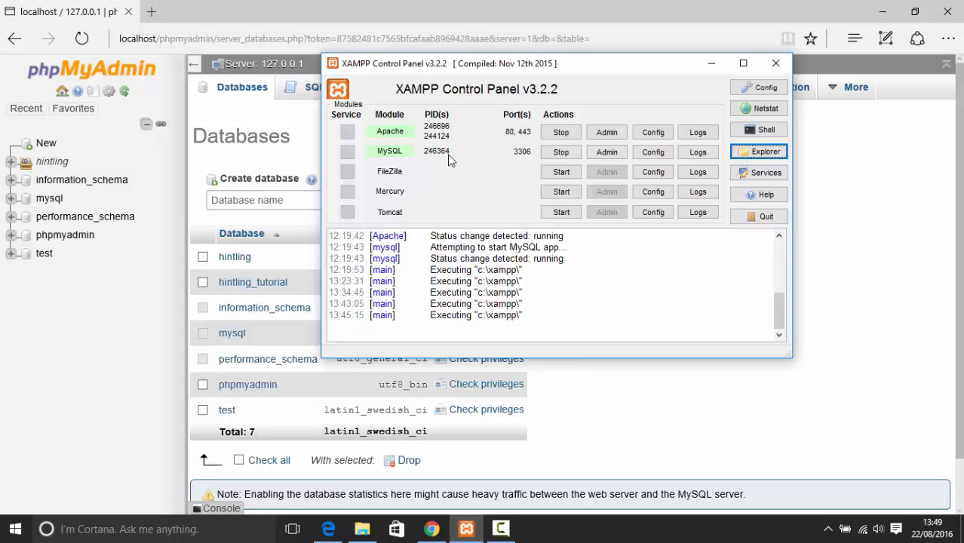
click(606, 151)
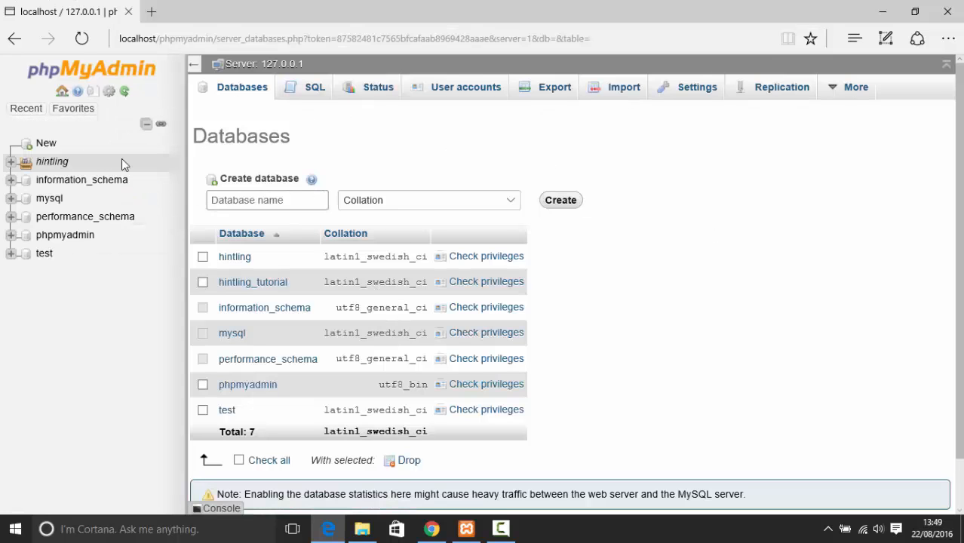
click(46, 143)
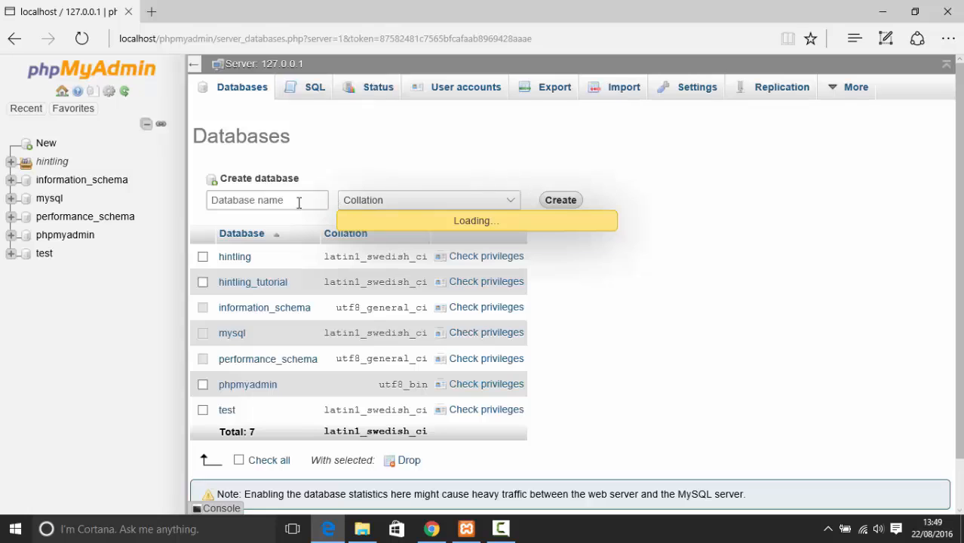
Create the drupal_hintling database and open its empty Structure page
click(262, 200)
click(282, 198)
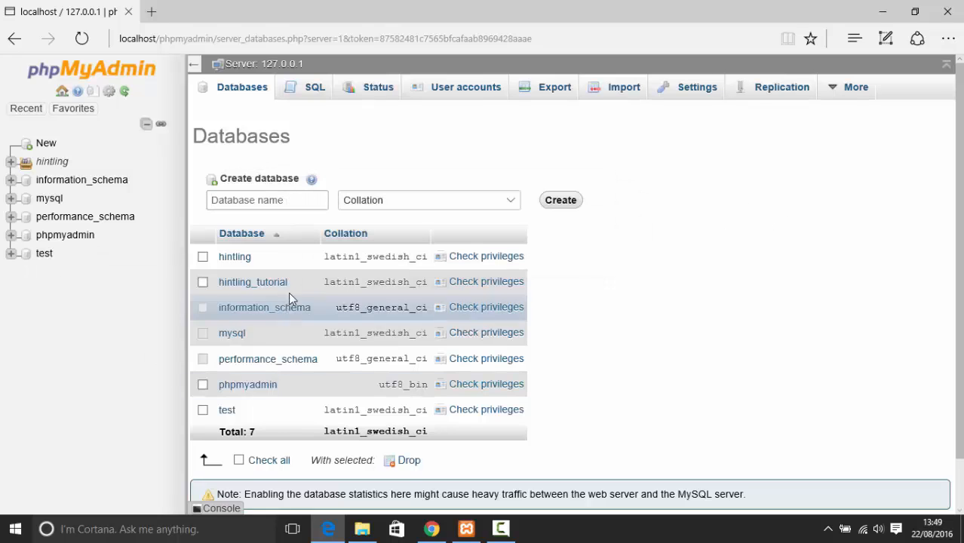
click(287, 199)
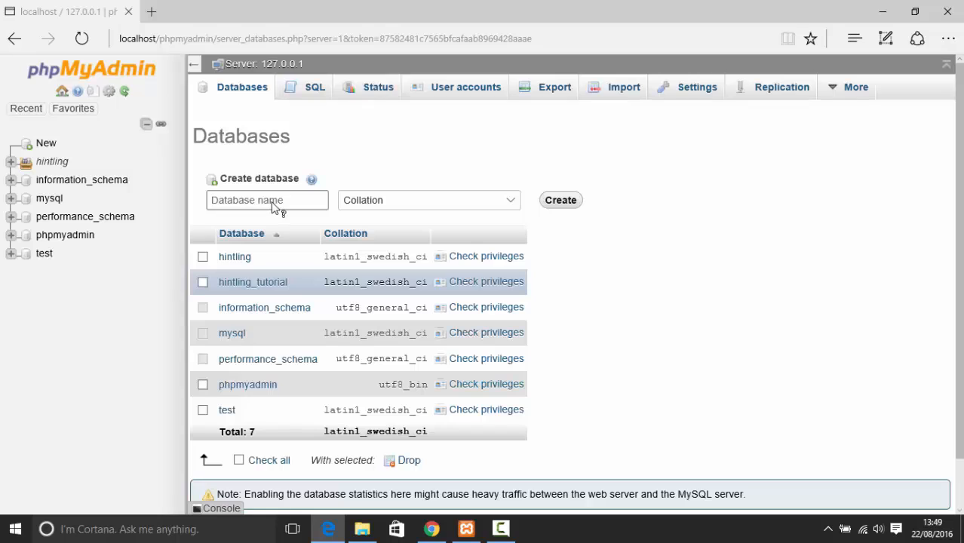
text(d)
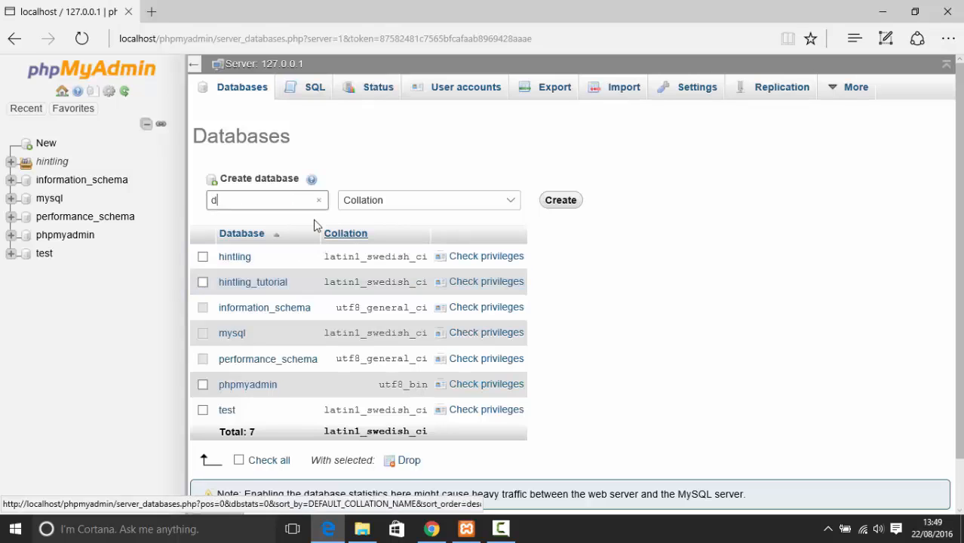
text(rupal )
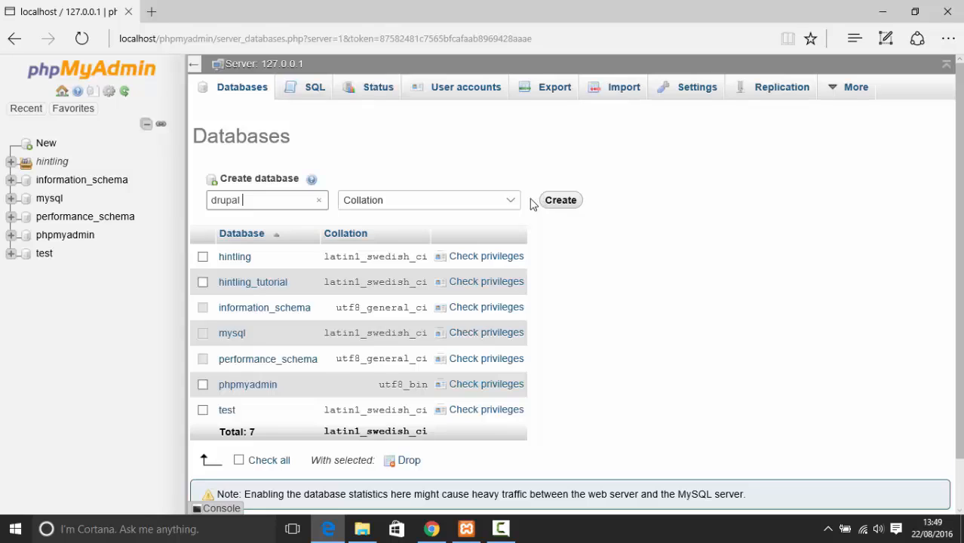
text(hintling)
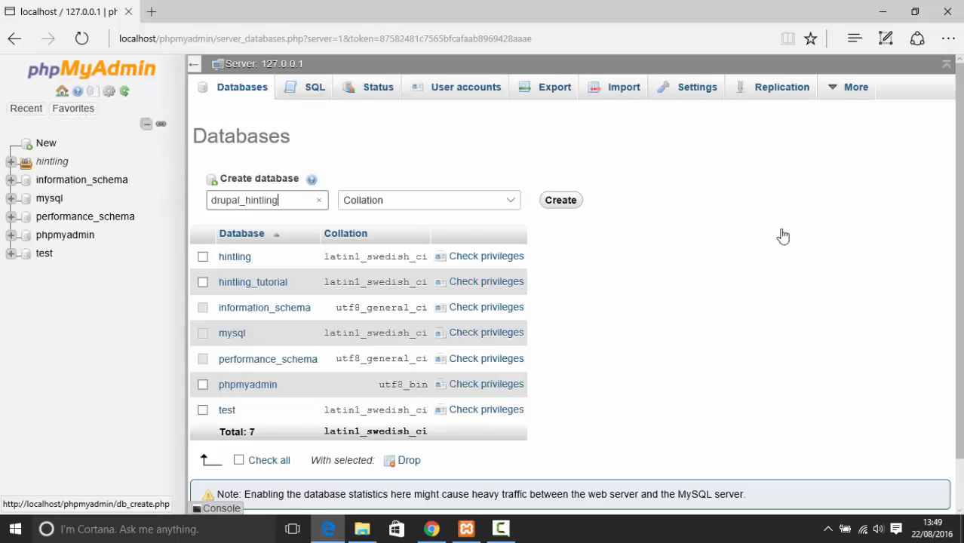
click(560, 199)
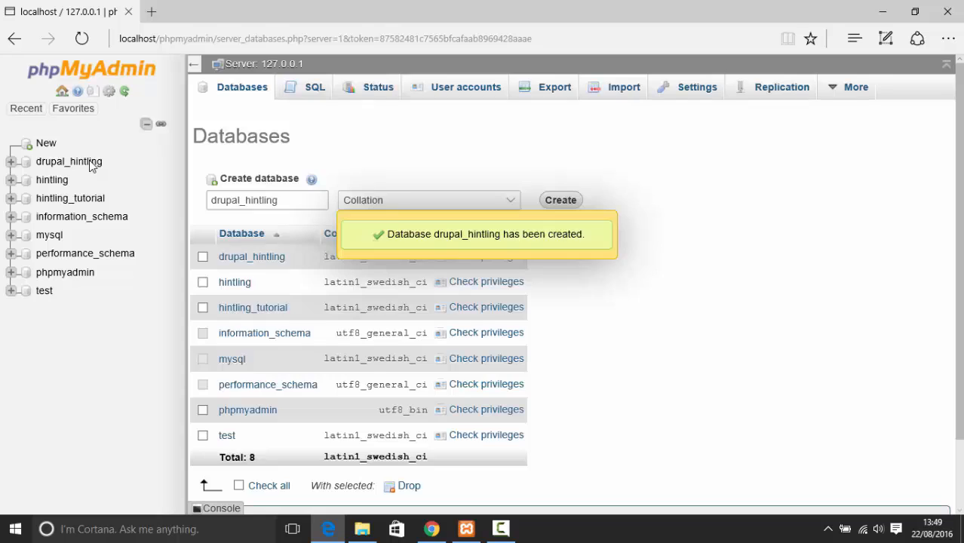
click(91, 164)
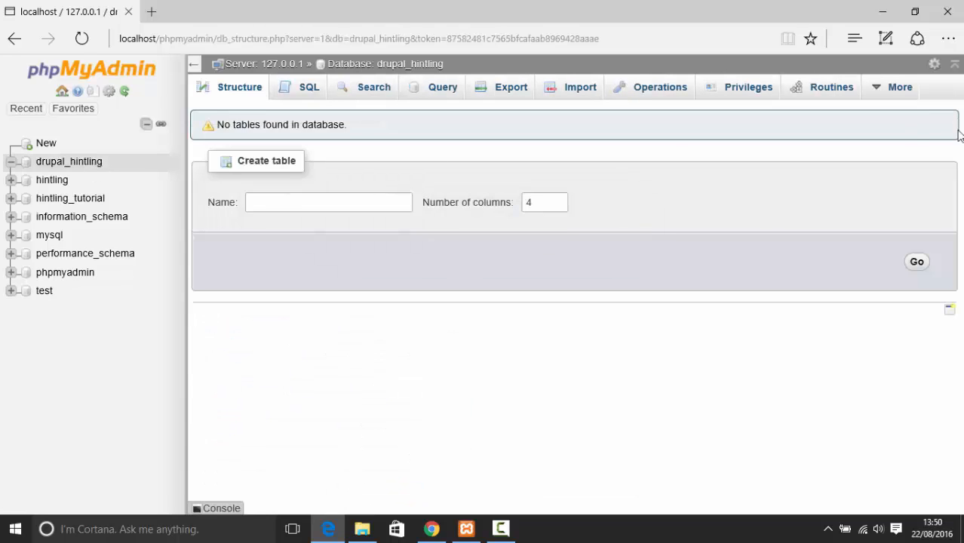
Start a new user account drupal_user for drupal_hintling, restricted to host localhost
click(751, 95)
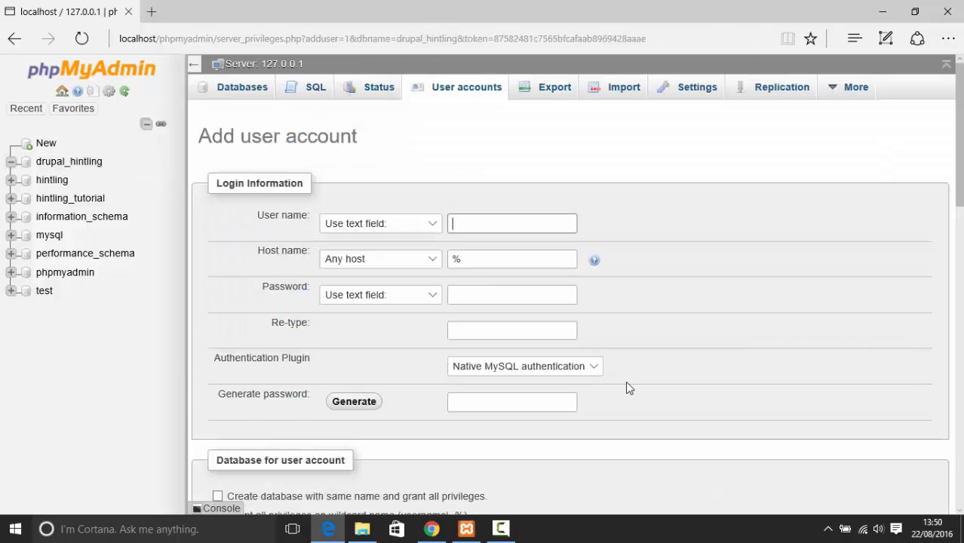
click(491, 224)
click(432, 260)
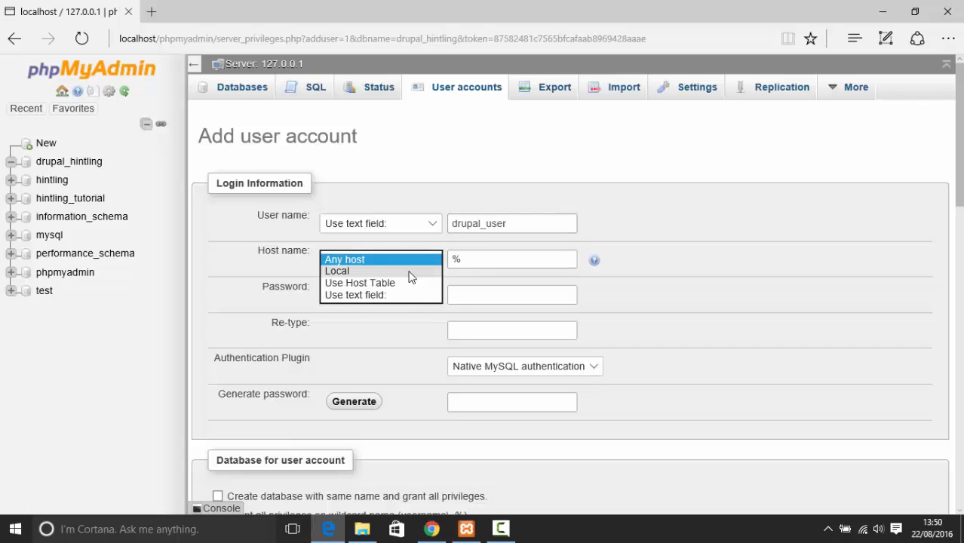
click(408, 271)
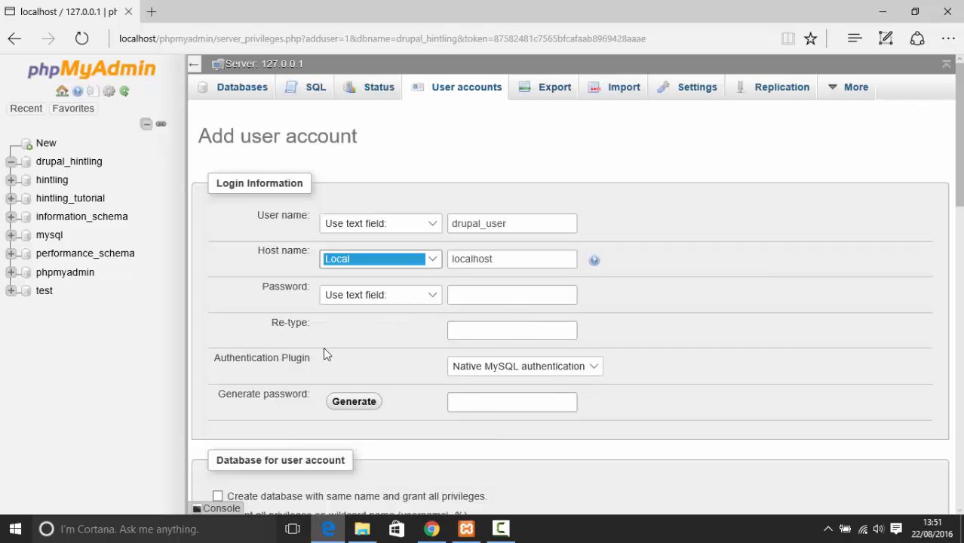
Copy the account password and paste it into both Password and Re-type fields
click(496, 301)
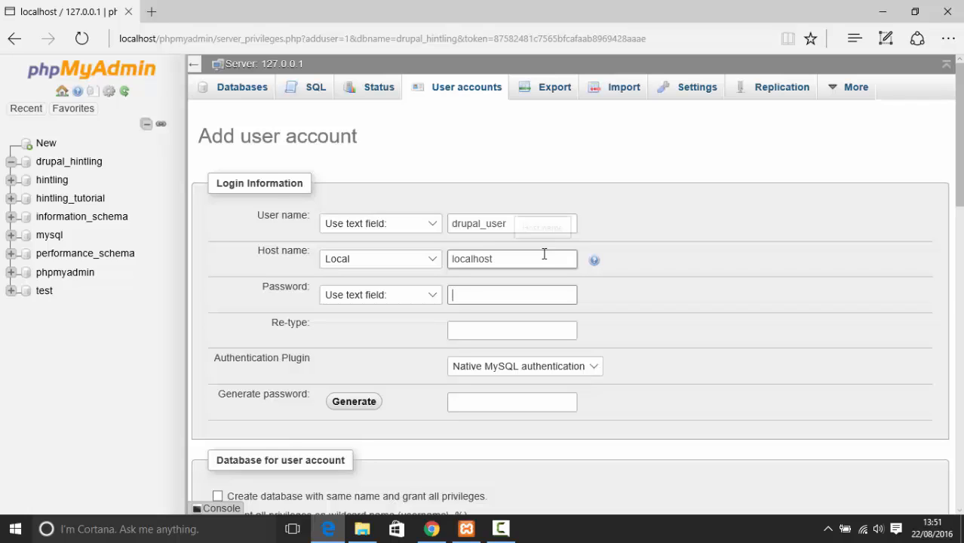
text(pas)
click(394, 33)
text(HInt)
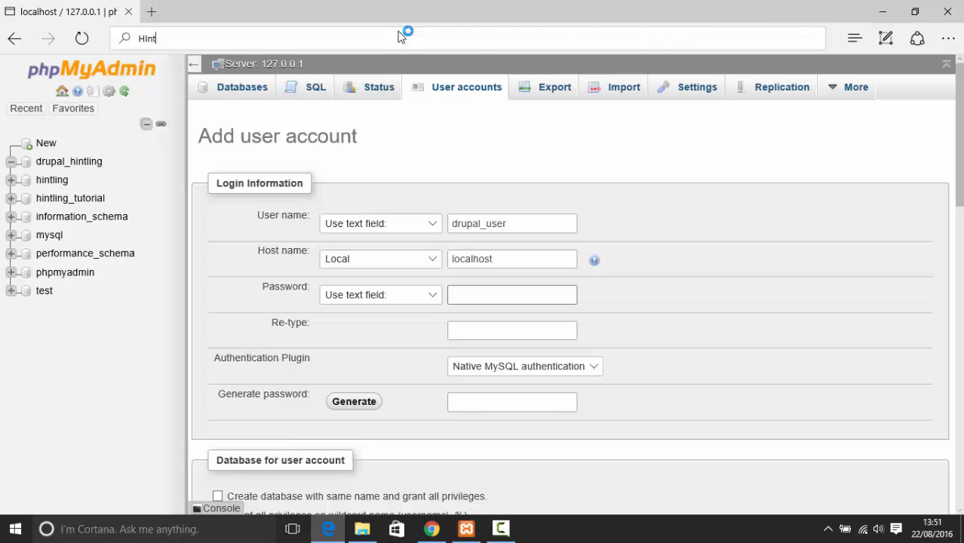
text(Ling01)
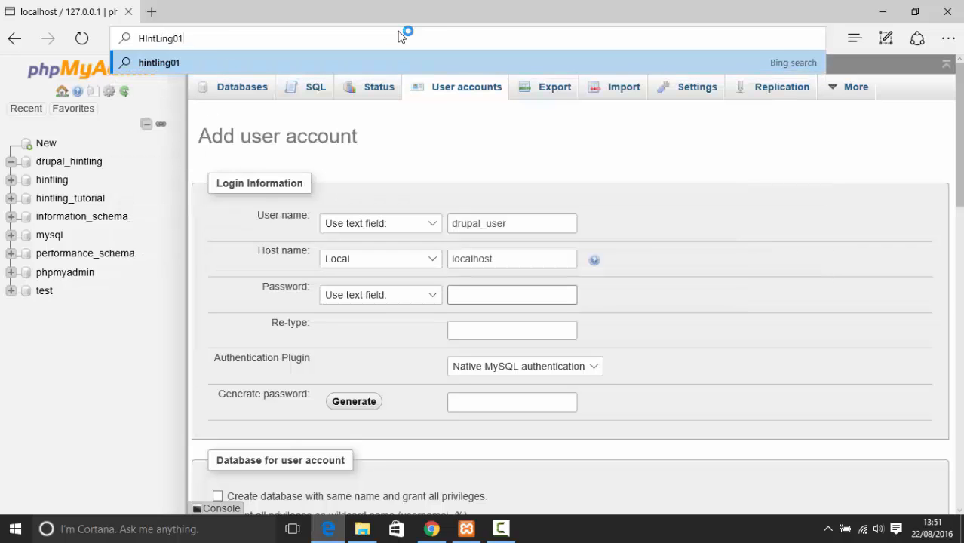
key(ctrl+a)
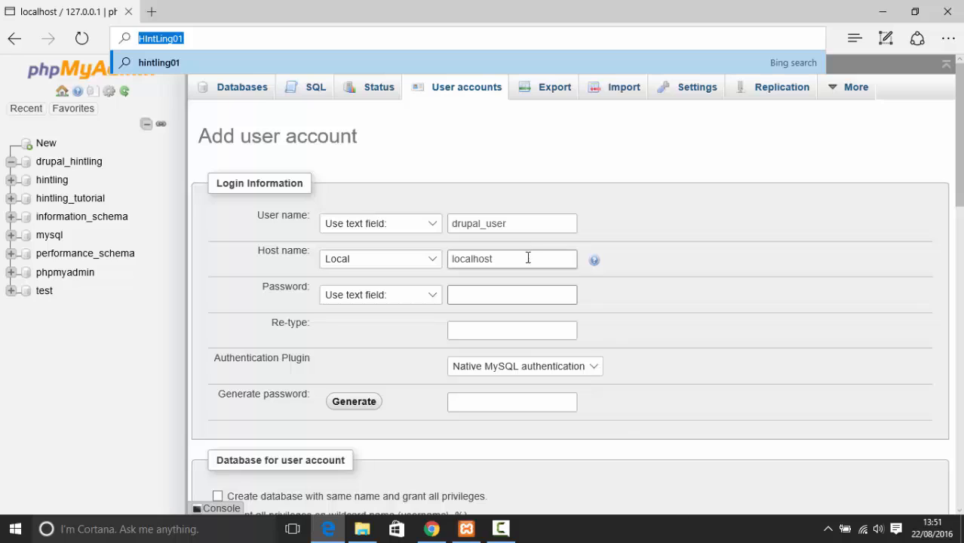
click(512, 295)
key(ctrl+v)
click(517, 327)
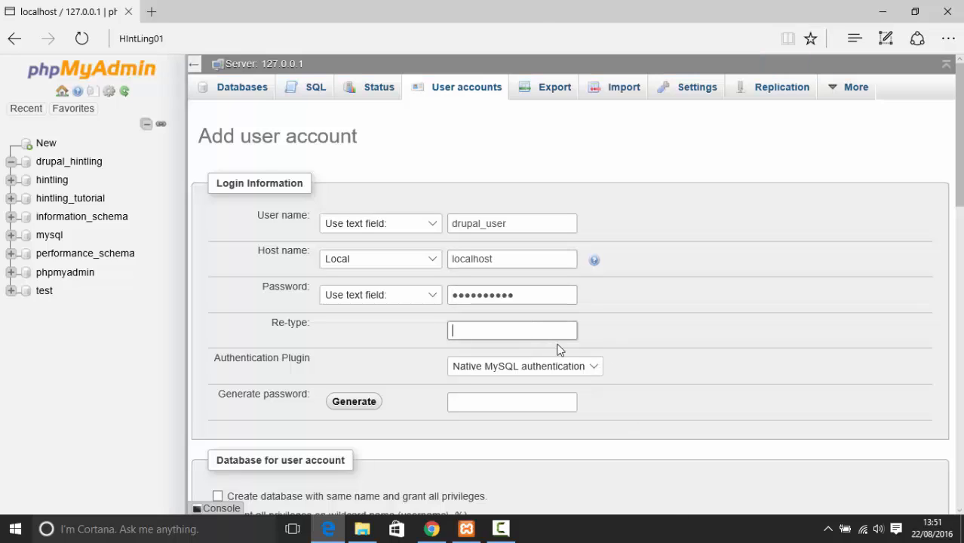
key(ctrl+v)
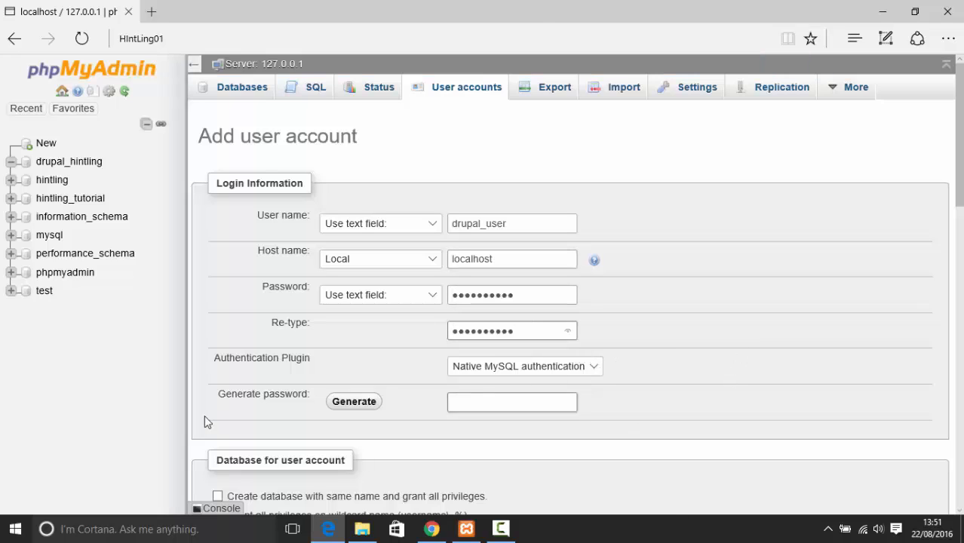
Check all global privileges, keep full rights on drupal_hintling, and submit with Go
scroll(344, 387, down, 2)
scroll(331, 422, down, 2)
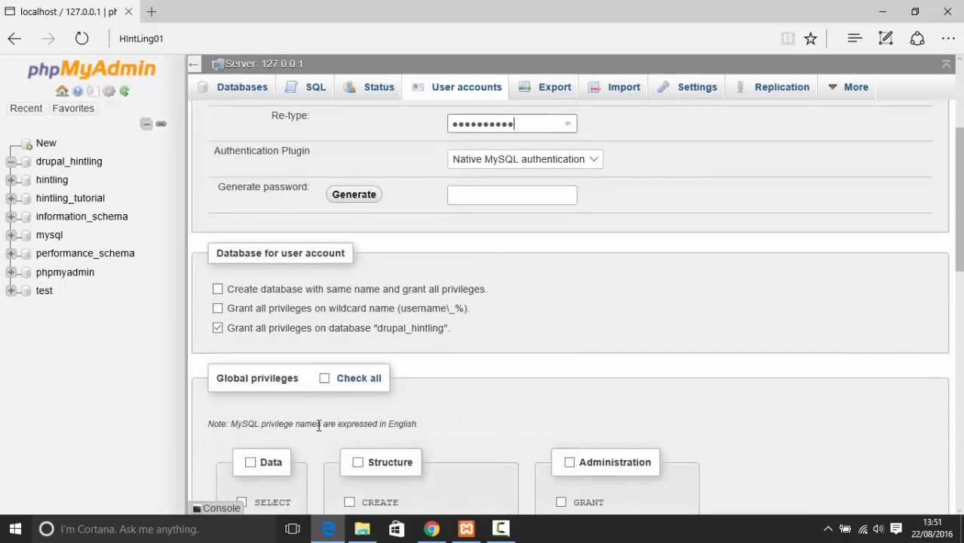
click(324, 381)
scroll(406, 371, down, 4)
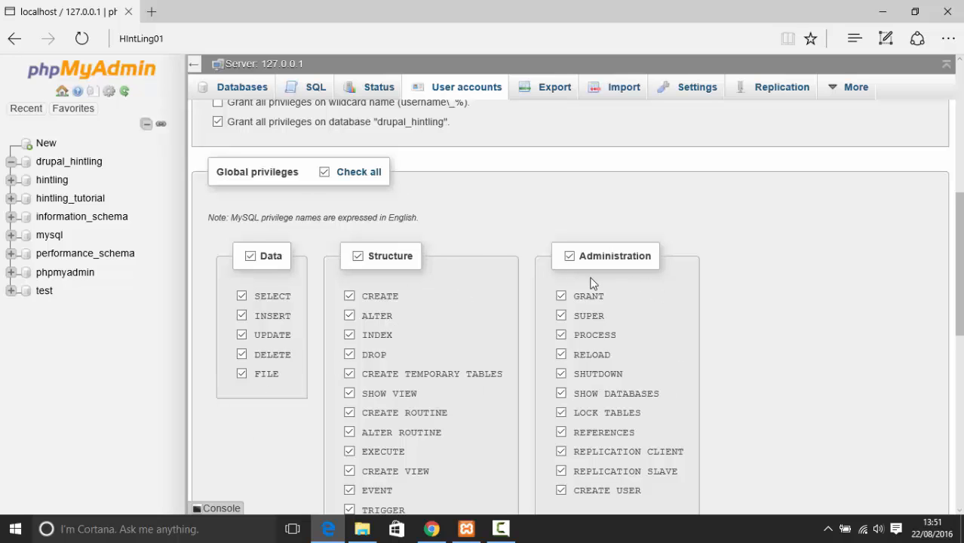
scroll(562, 256, down, 5)
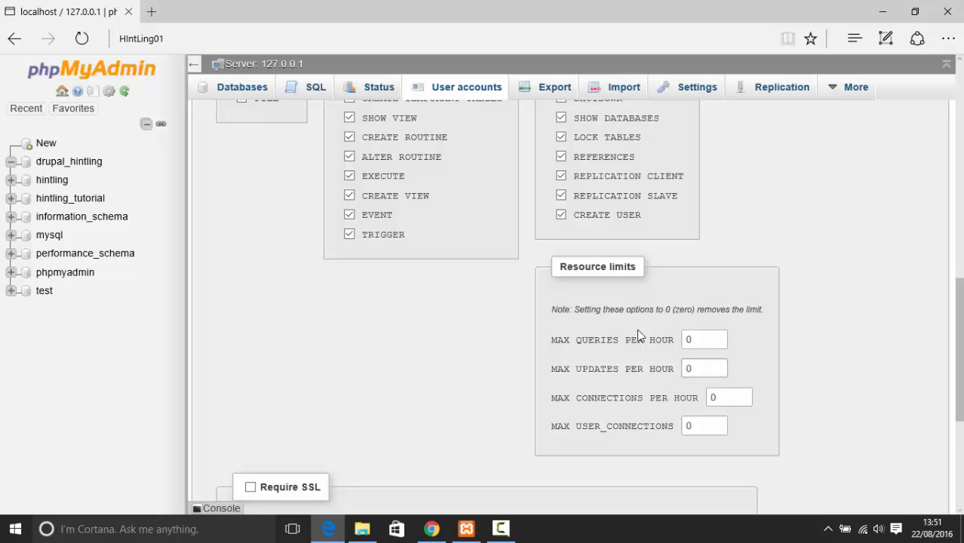
scroll(311, 362, up, 3)
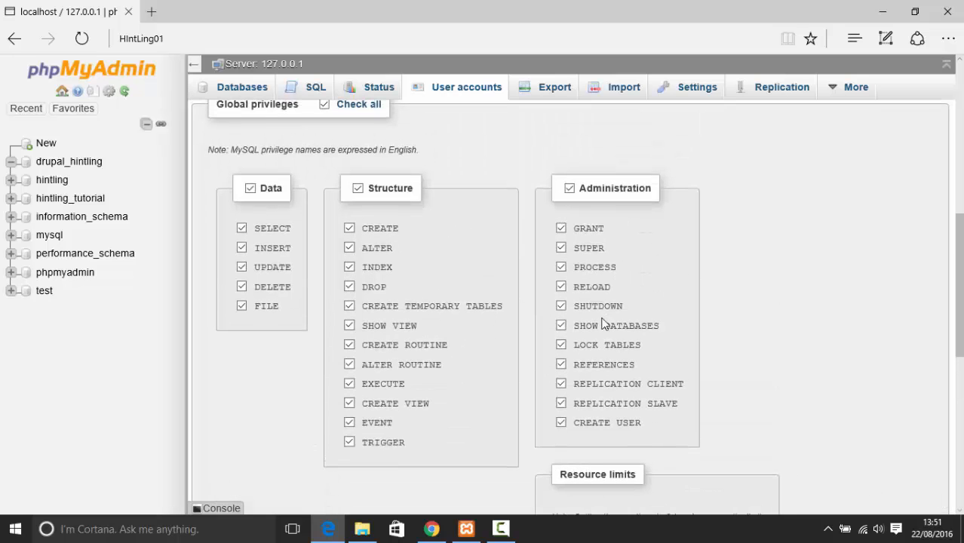
scroll(416, 237, down, 5)
scroll(344, 312, down, 2)
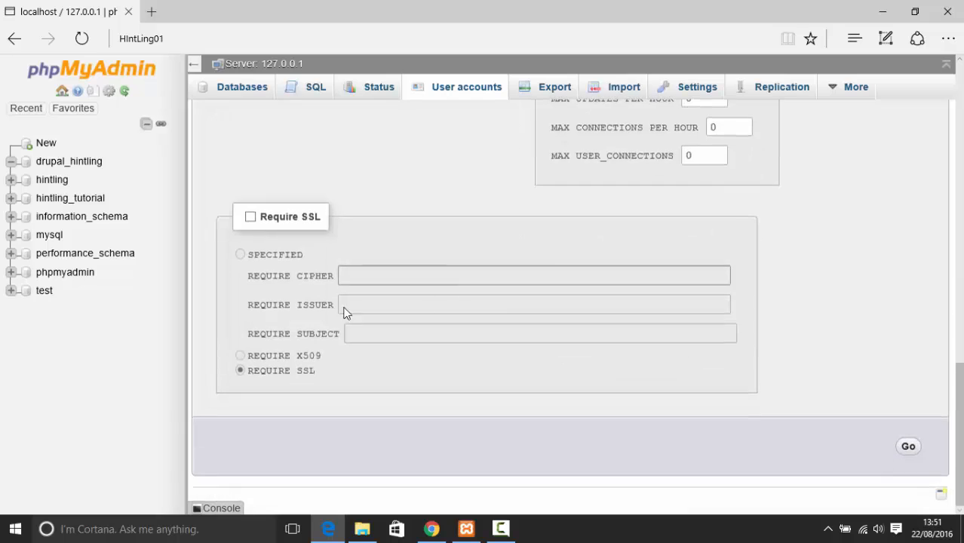
scroll(827, 217, up, 10)
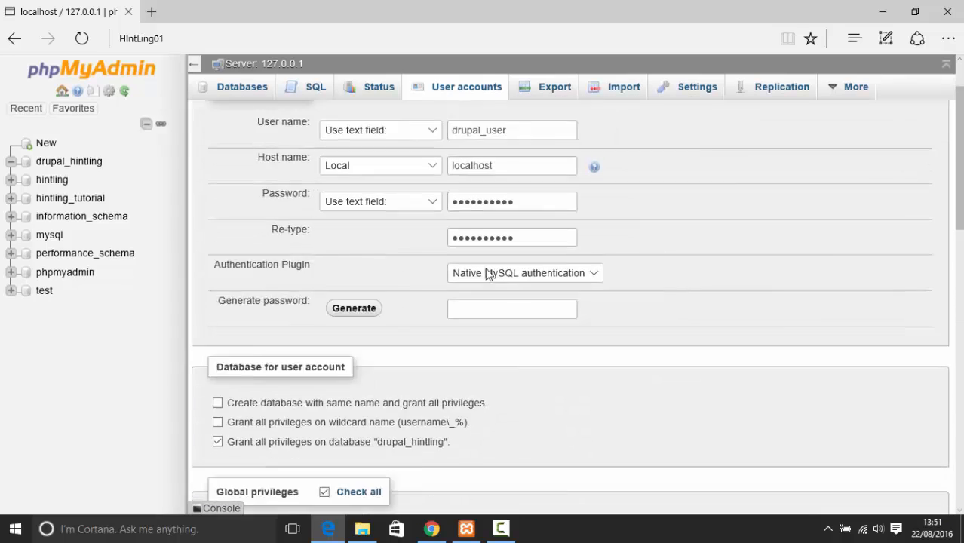
scroll(486, 273, down, 10)
click(909, 449)
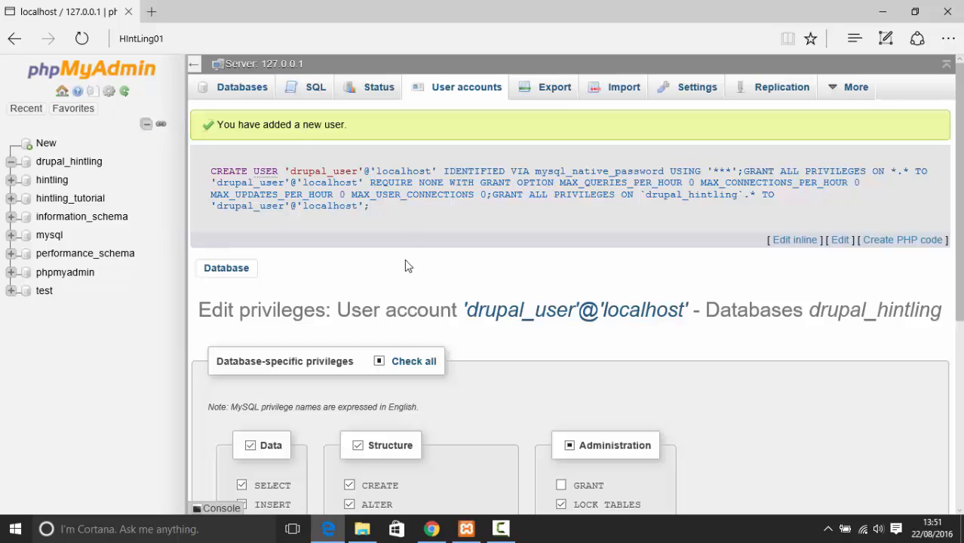
Enter drupal_hintling as the Database name in the installer form
click(432, 529)
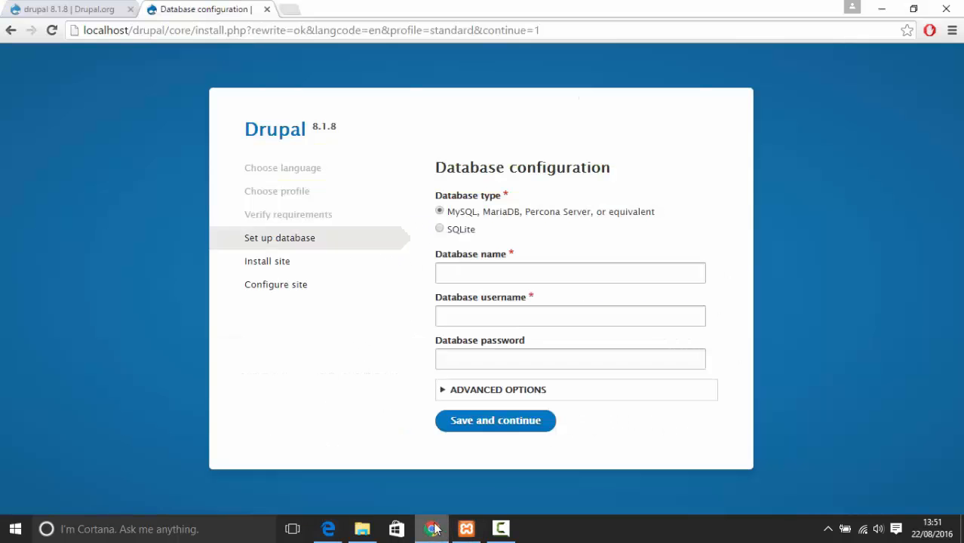
click(506, 269)
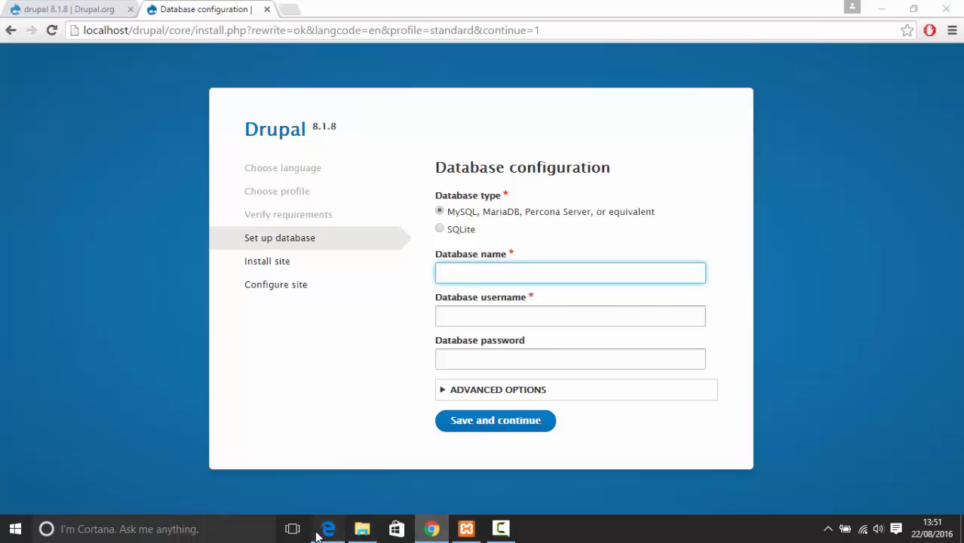
click(328, 529)
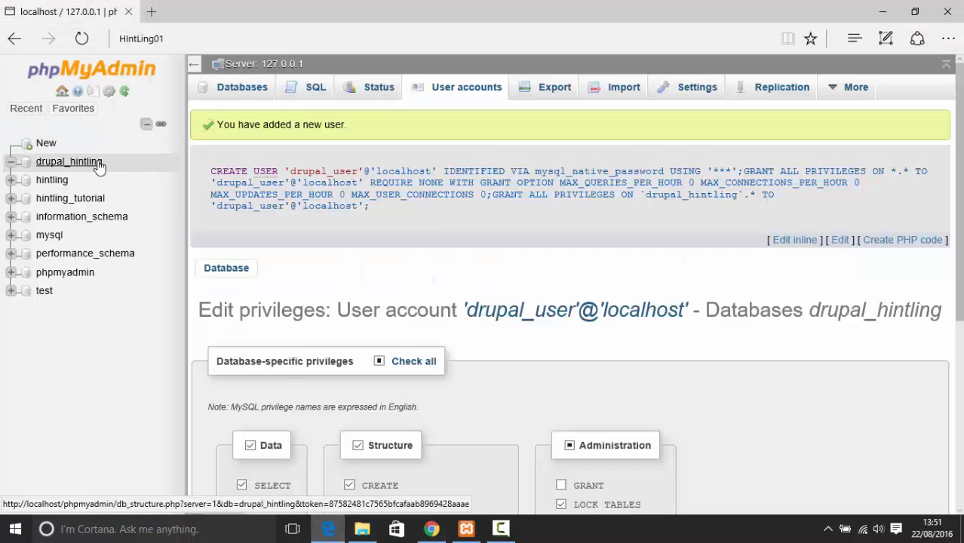
click(431, 528)
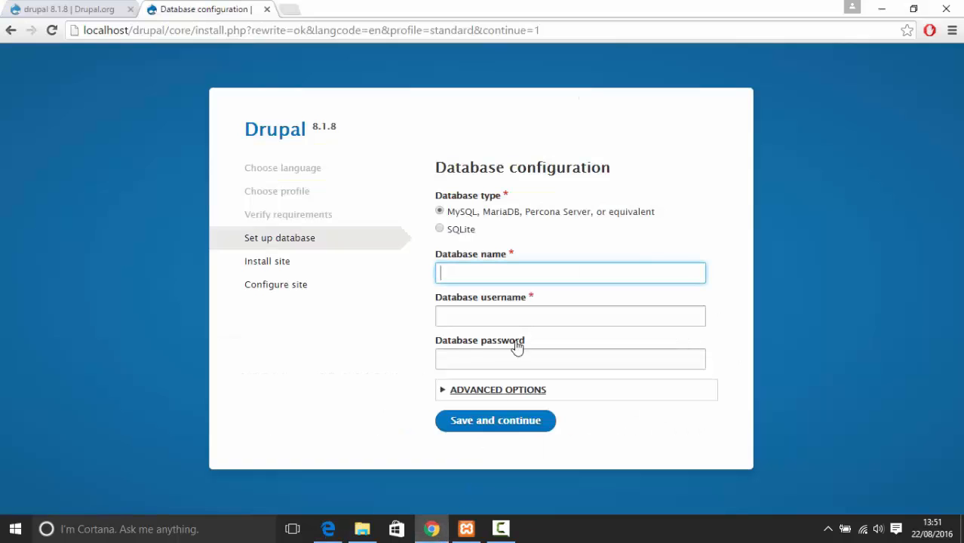
text(drupal_hintli)
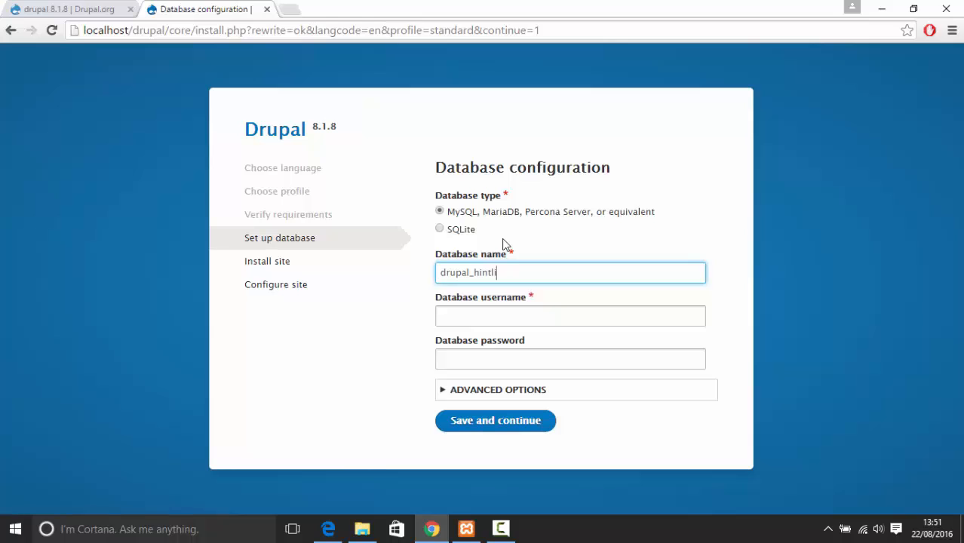
text(ng)
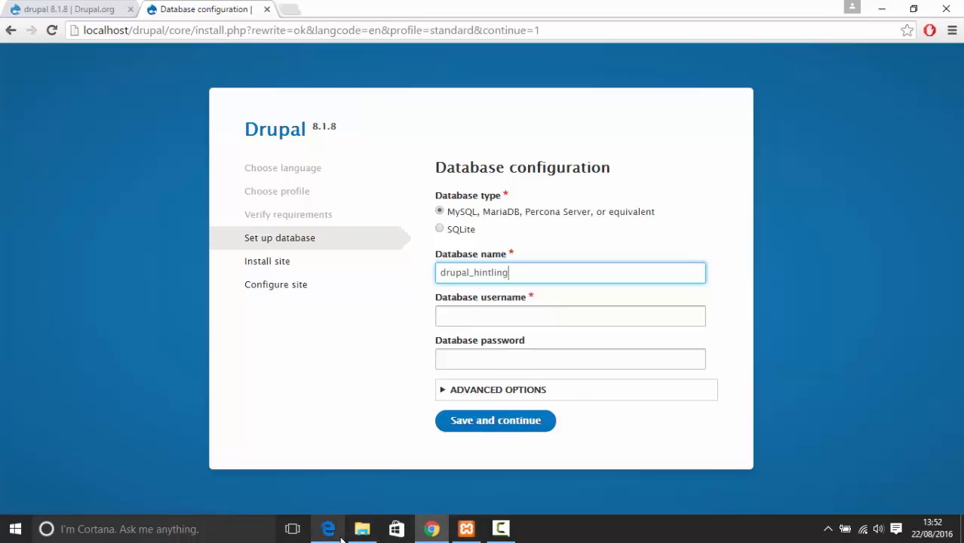
Fill in the database password and the username drupal_user
click(332, 532)
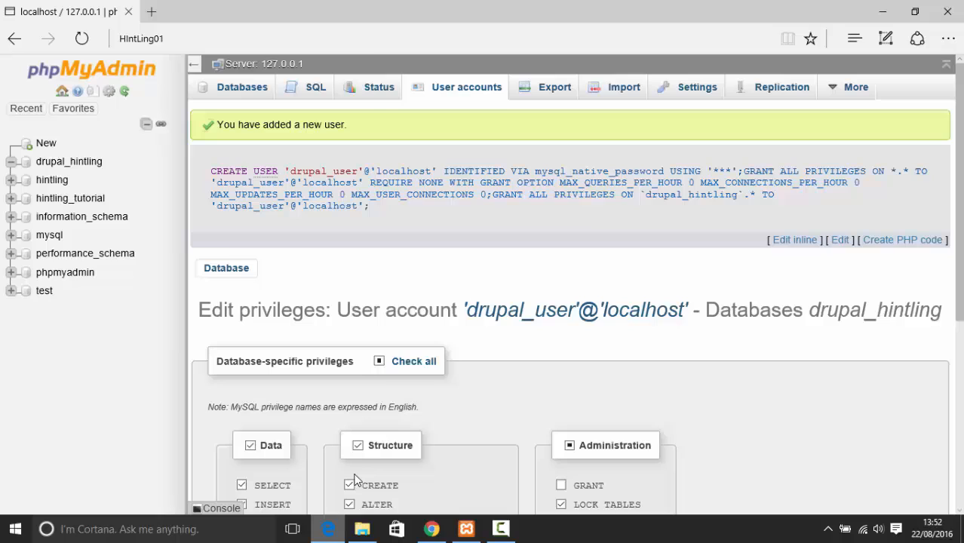
double_click(343, 172)
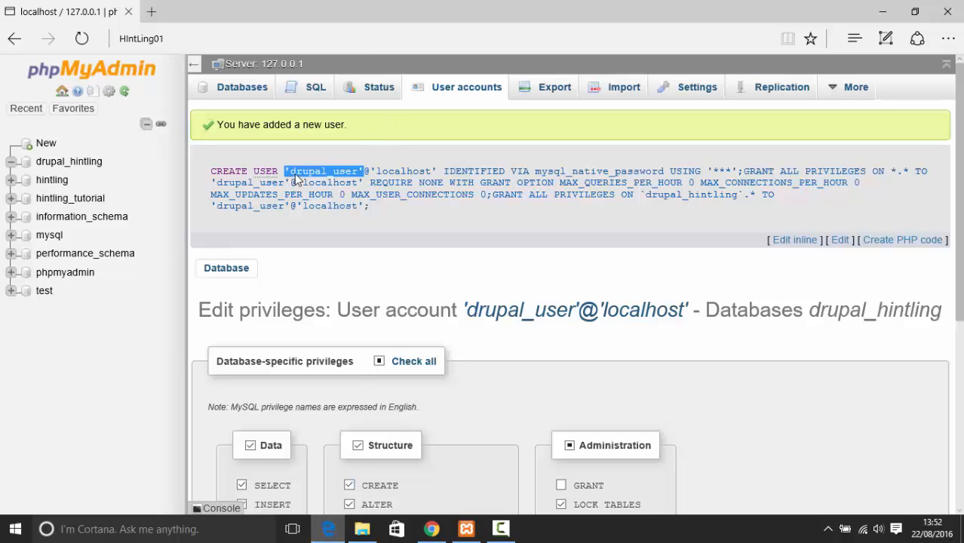
key(ctrl+c)
key(alt+Tab)
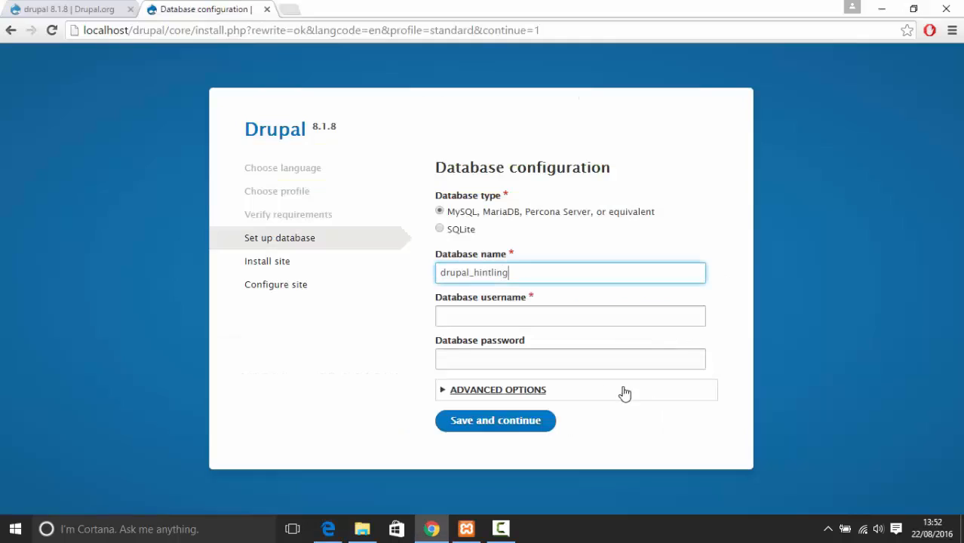
click(549, 357)
key(ctrl+v)
key(alt+Tab)
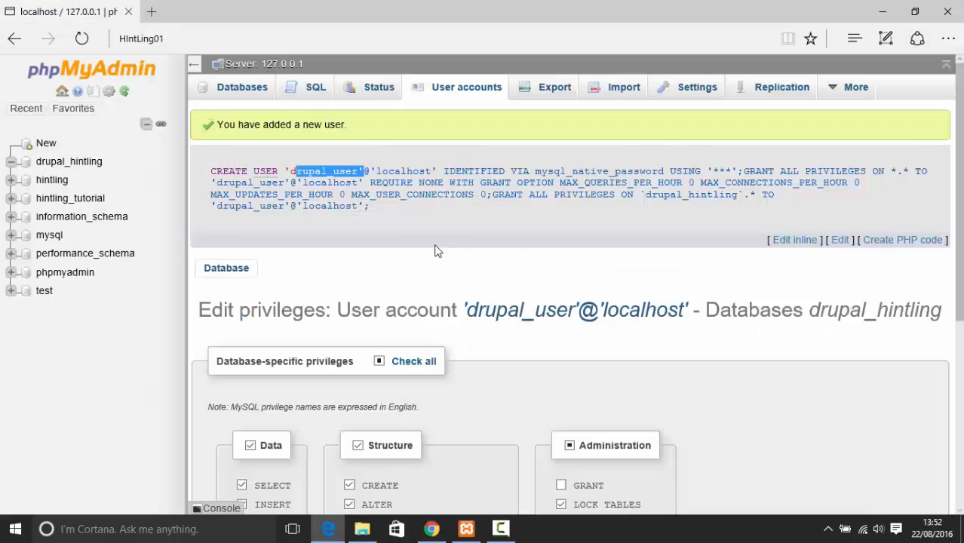
key(alt+Tab)
click(534, 312)
text(dr)
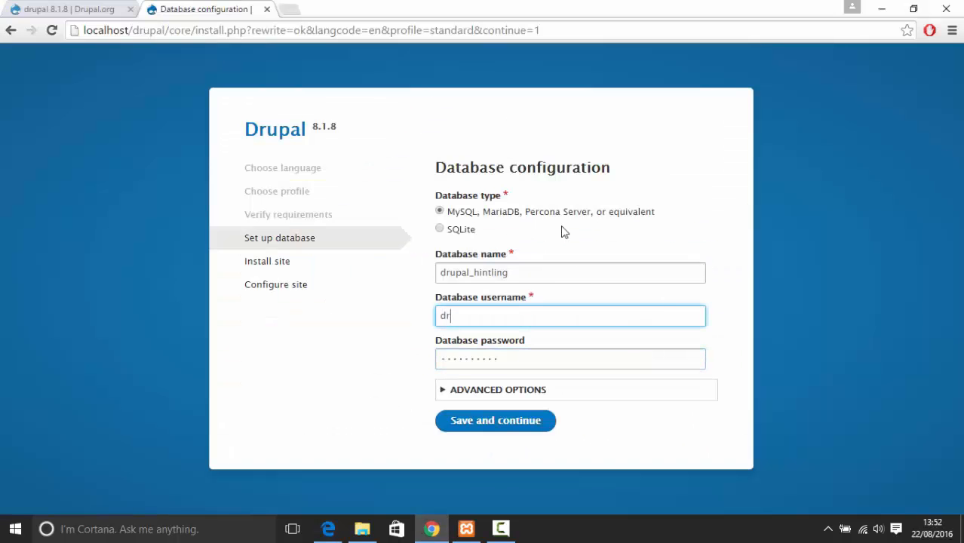
text(upal_user)
Check the advanced options, confirming host localhost and port 3306 against XAMPP
click(530, 392)
scroll(517, 329, down, 2)
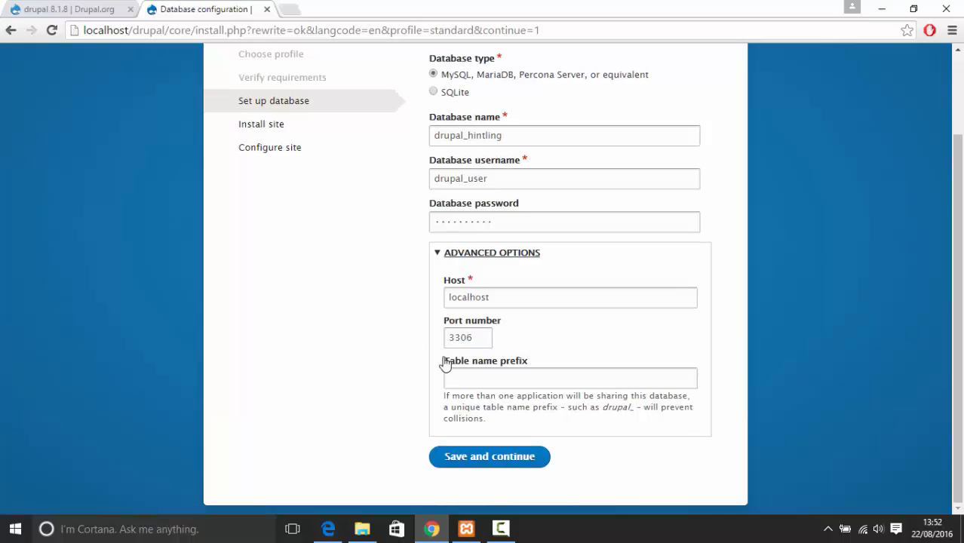
drag(475, 337, 426, 338)
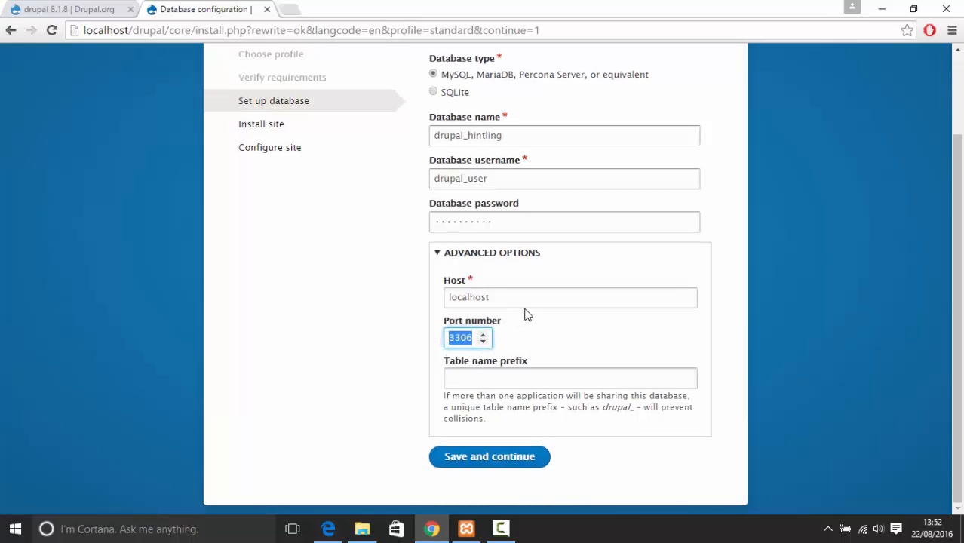
drag(490, 297, 411, 306)
click(474, 338)
mouse_move(509, 534)
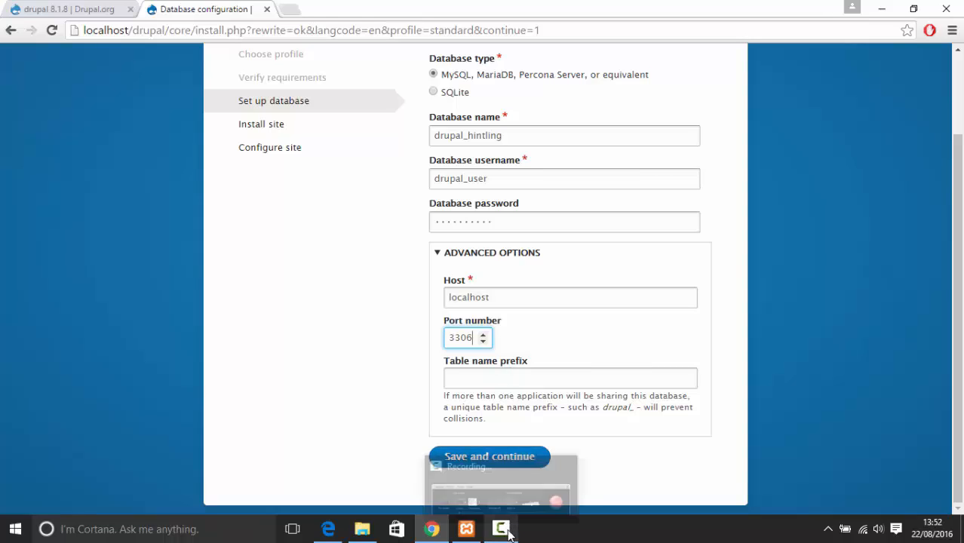
click(466, 528)
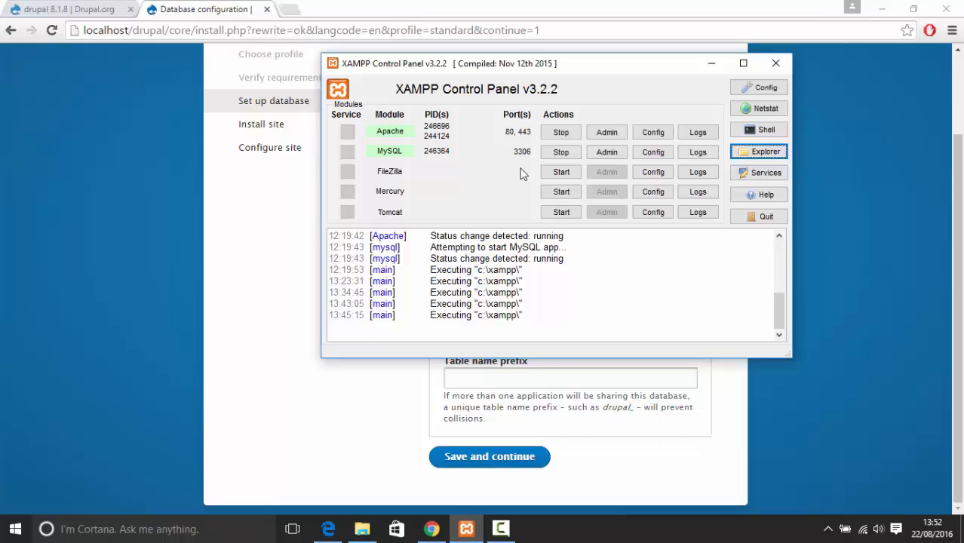
click(543, 377)
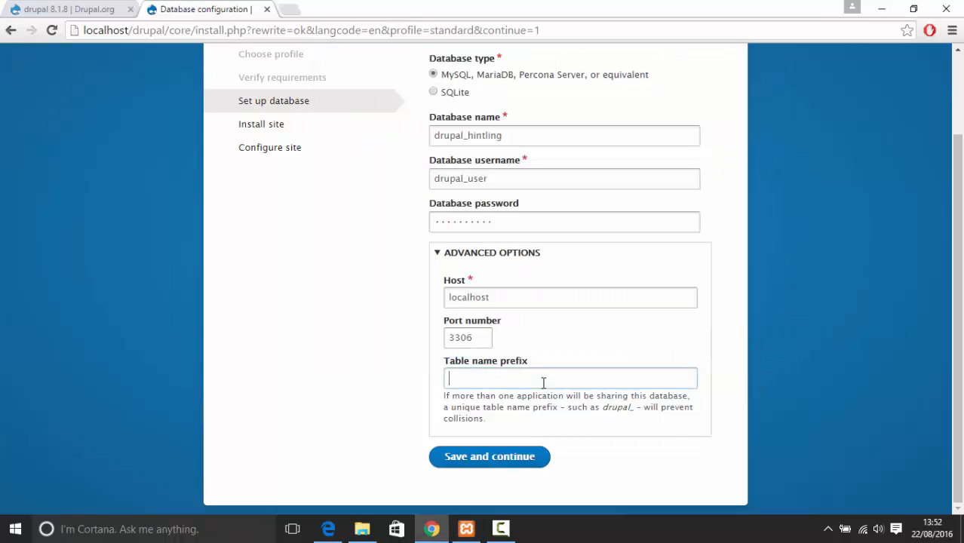
click(485, 341)
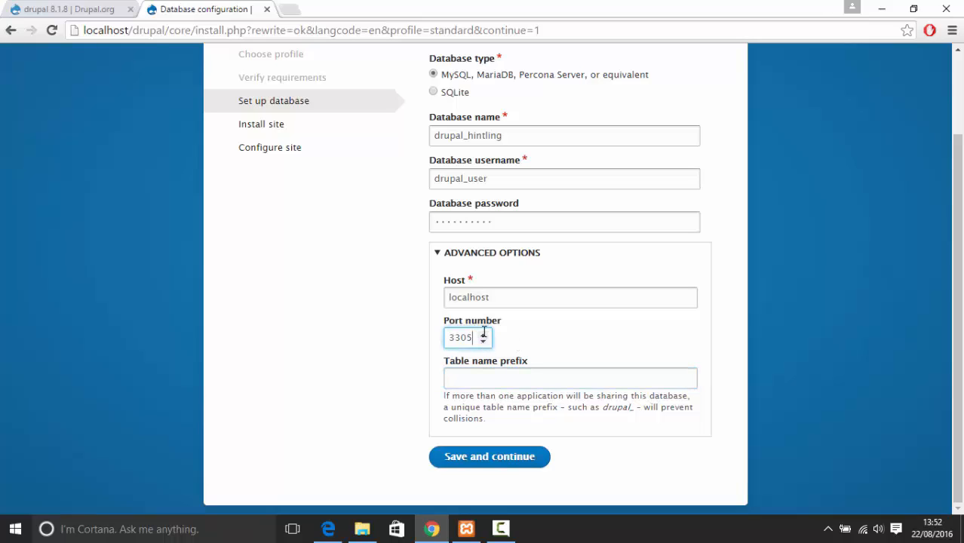
click(483, 342)
click(484, 335)
click(484, 335)
double_click(472, 338)
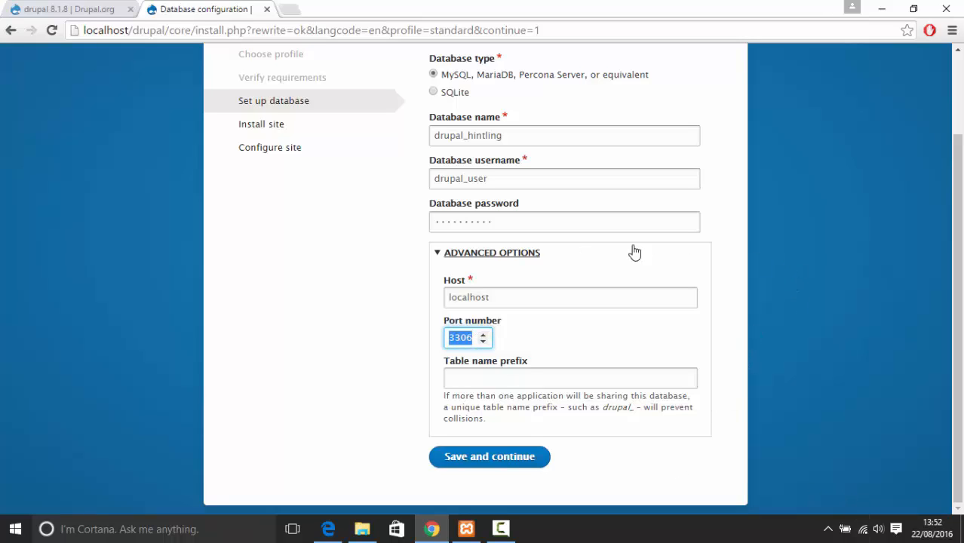
click(437, 253)
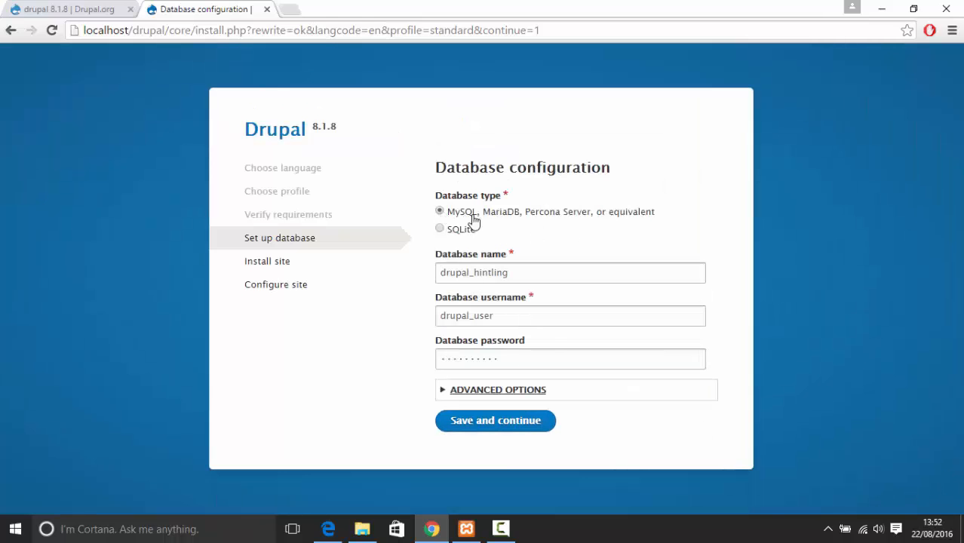
Save the database settings and let the installer start processing them from localhost
click(514, 426)
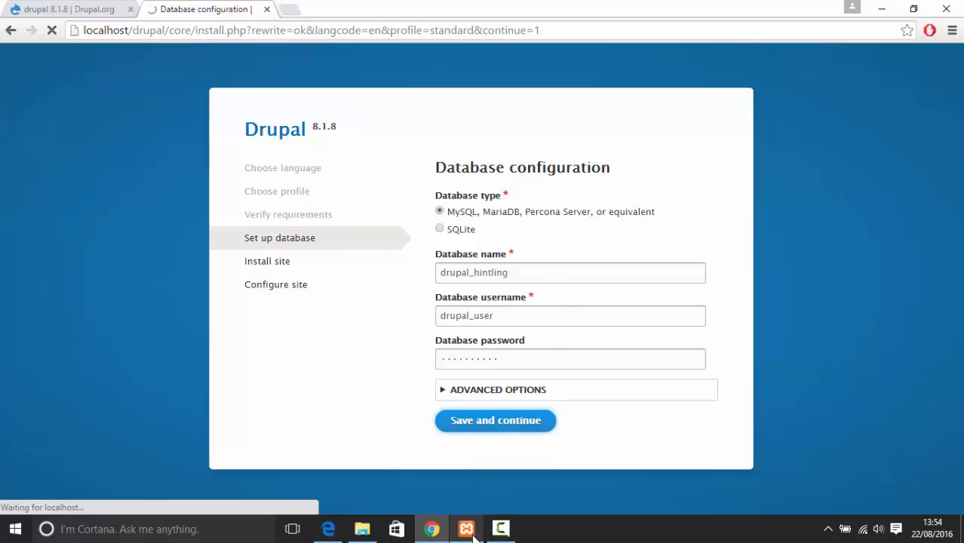
Open Apache's PHP configuration file php.ini from the XAMPP Control Panel Config menu
click(472, 532)
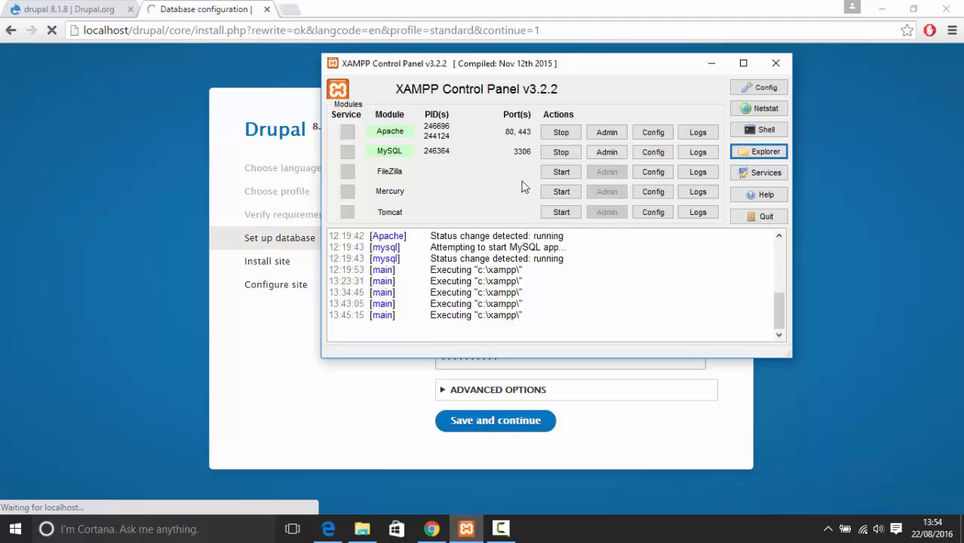
drag(637, 69, 597, 81)
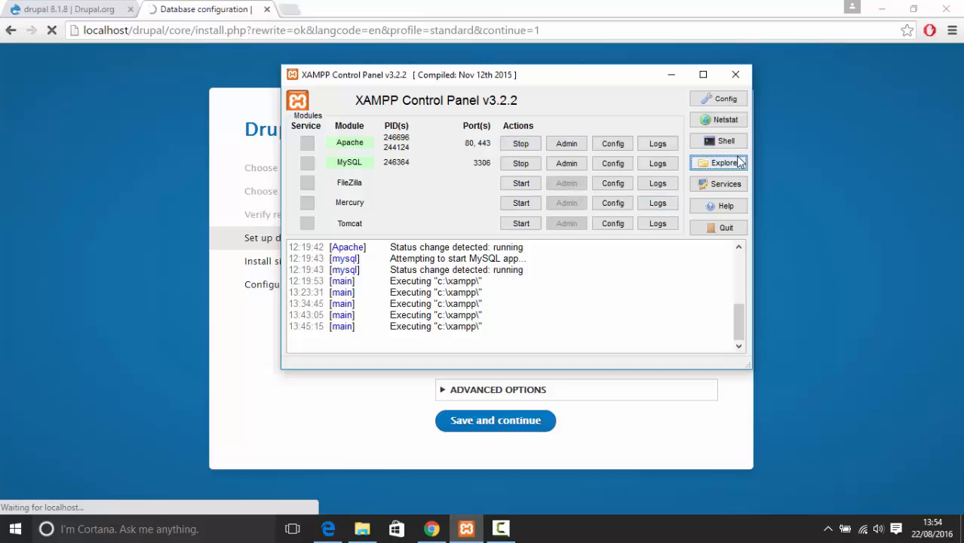
drag(568, 81, 544, 99)
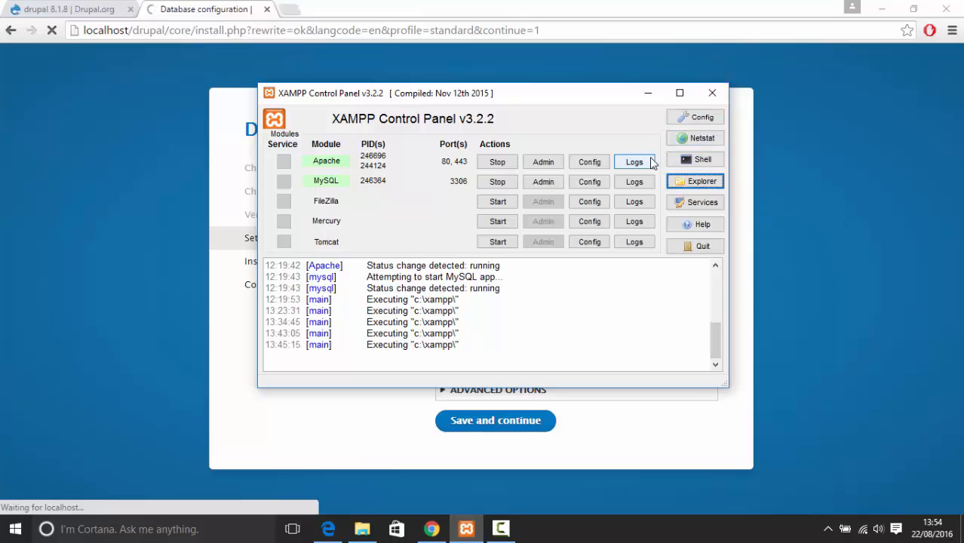
click(603, 161)
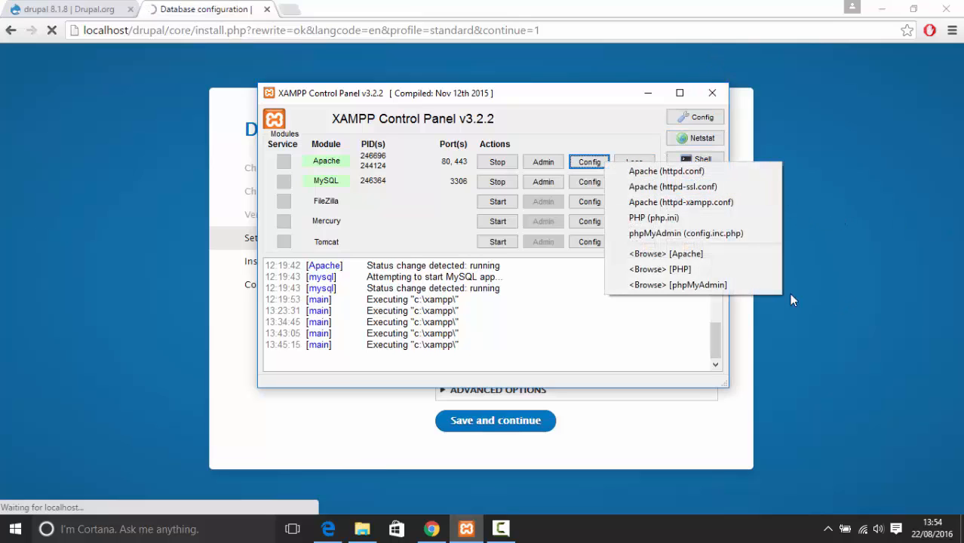
click(654, 218)
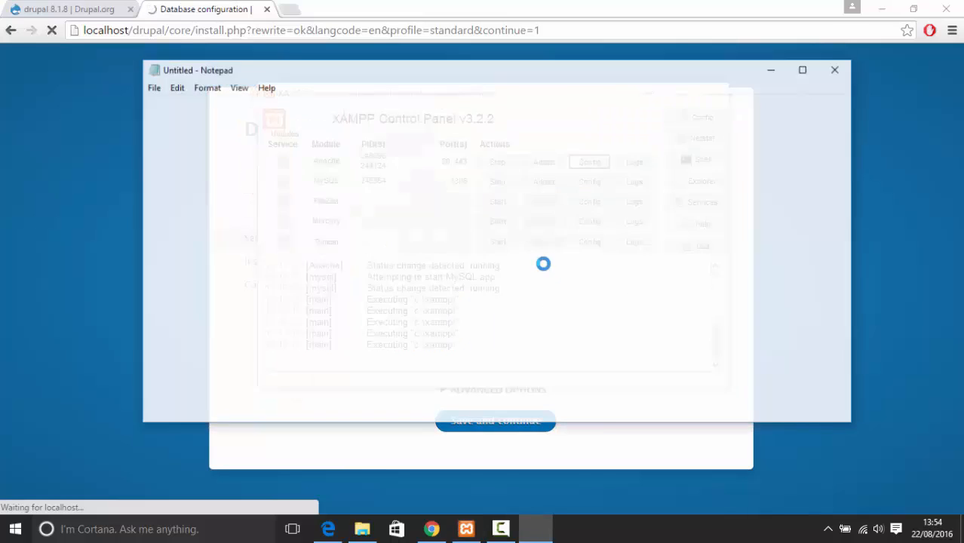
Reposition the Notepad window showing php.ini
drag(313, 75, 415, 105)
drag(332, 174, 300, 162)
scroll(605, 147, down, 3)
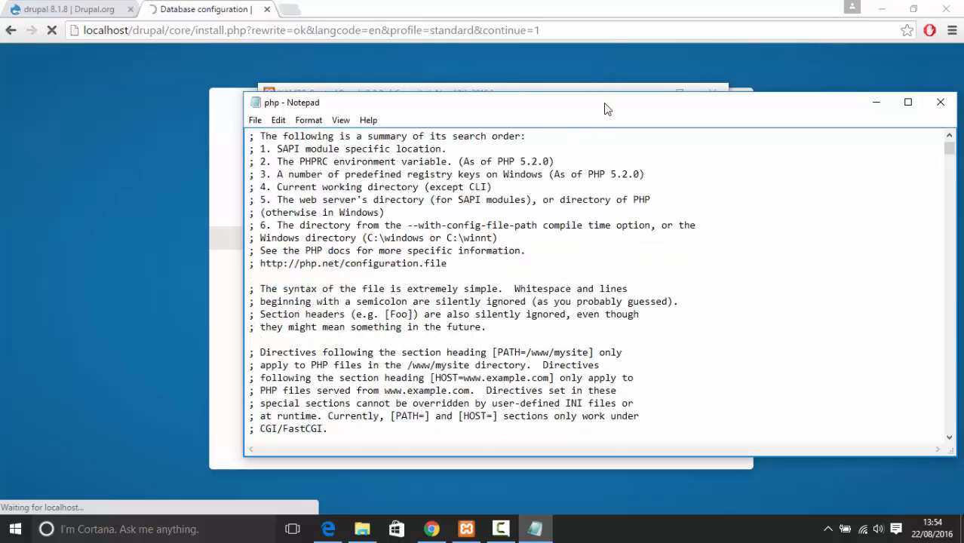
drag(606, 106, 545, 304)
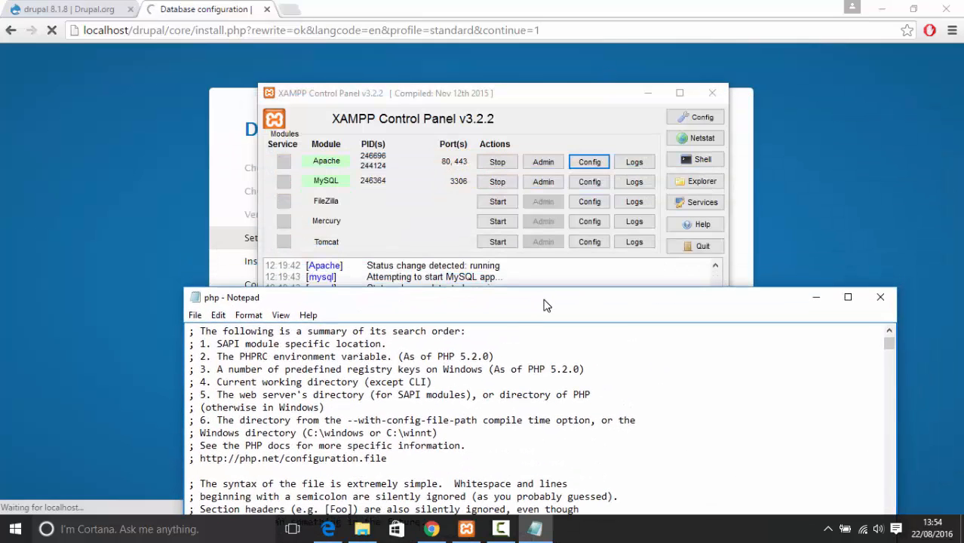
click(591, 163)
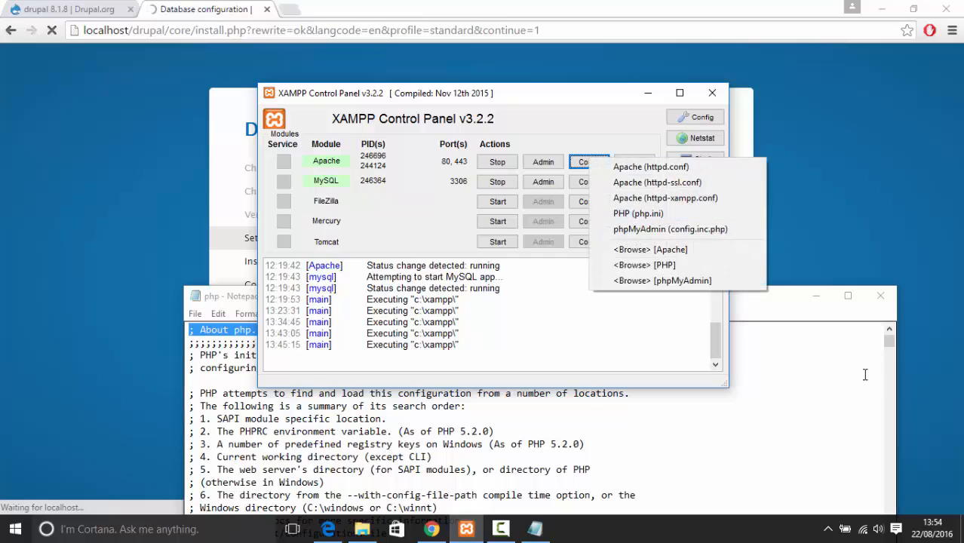
drag(850, 356, 837, 344)
drag(754, 299, 661, 79)
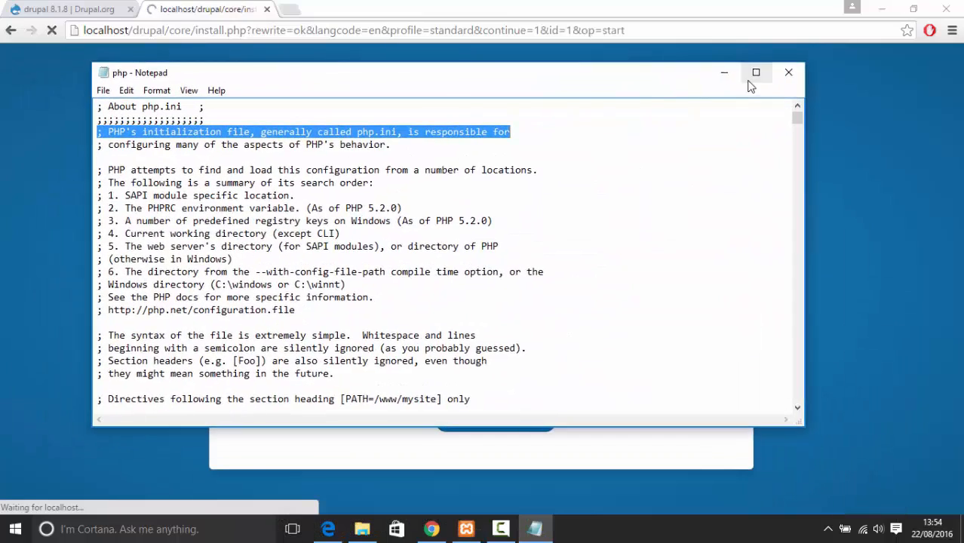
Maximize the php.ini Notepad window and scroll down through the file
click(752, 71)
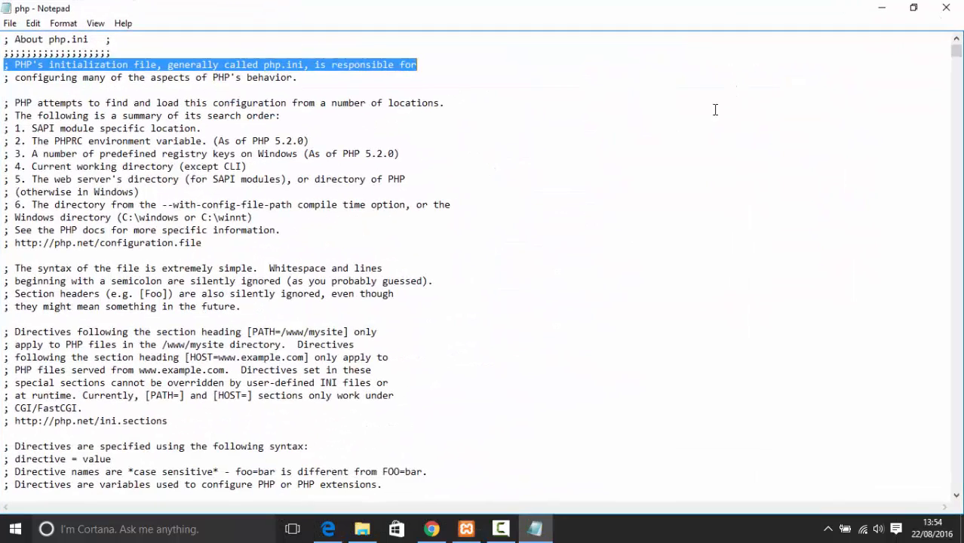
click(432, 530)
click(431, 530)
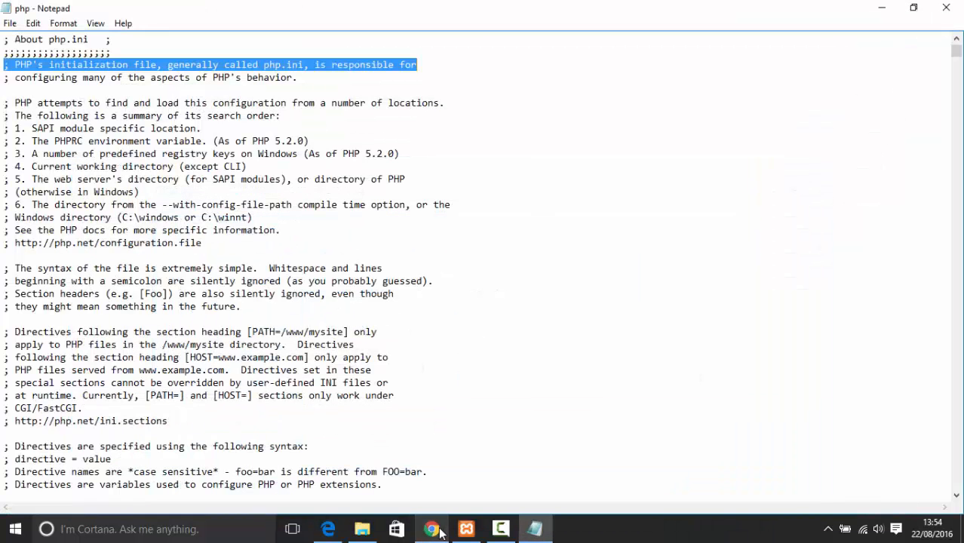
click(600, 186)
scroll(473, 159, down, 18)
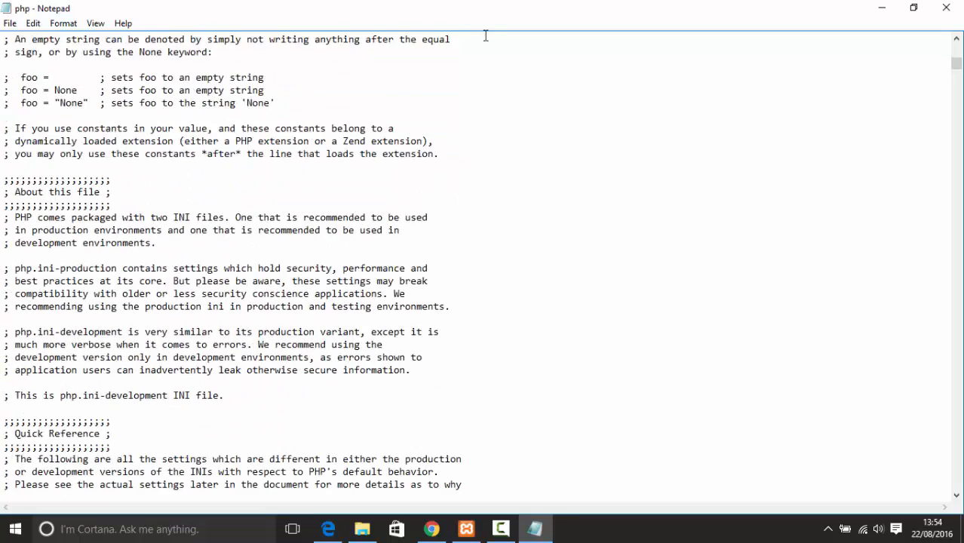
scroll(414, 86, down, 9)
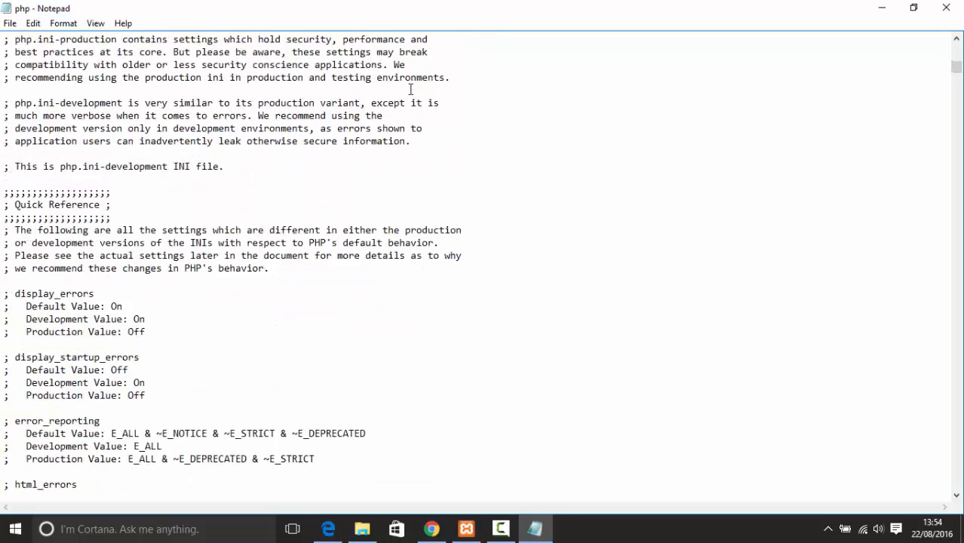
scroll(406, 84, down, 6)
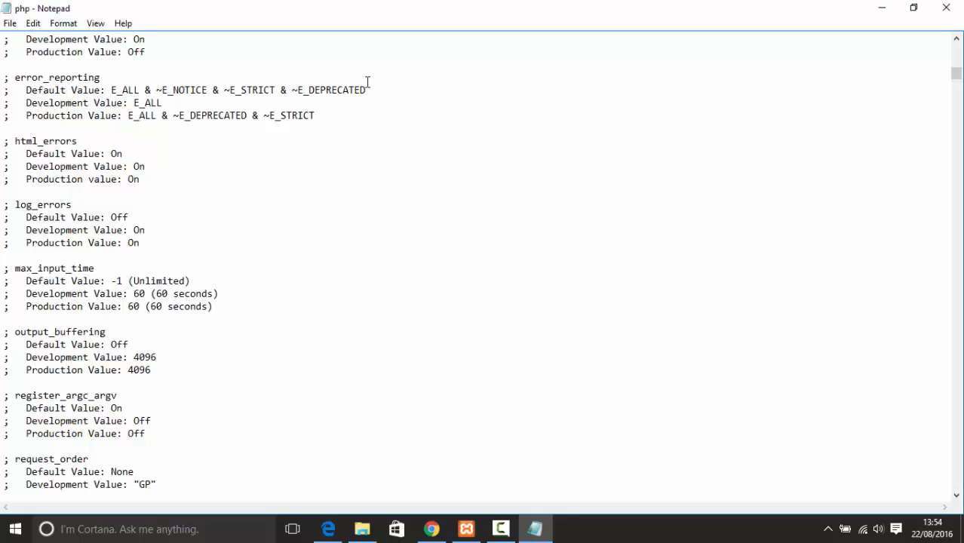
Search php.ini for 'time' to locate the max_execution_time setting
key(ctrl+f)
text(time)
key(Return)
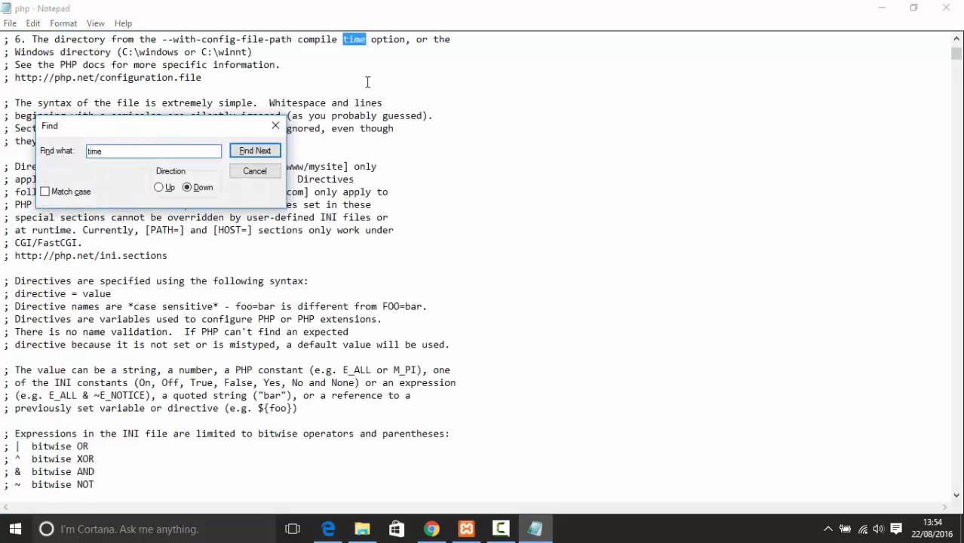
key(Return)
key(Return)
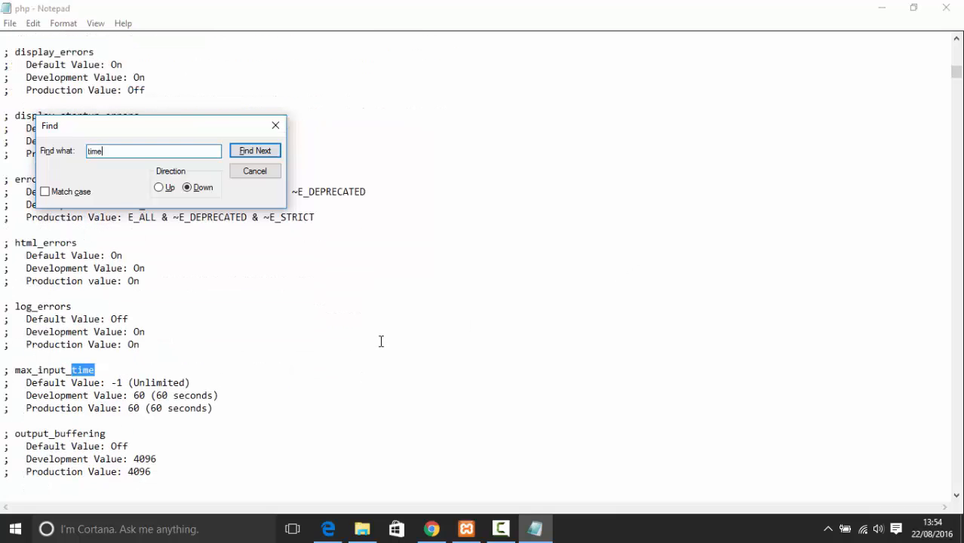
key(Return)
key(Return)
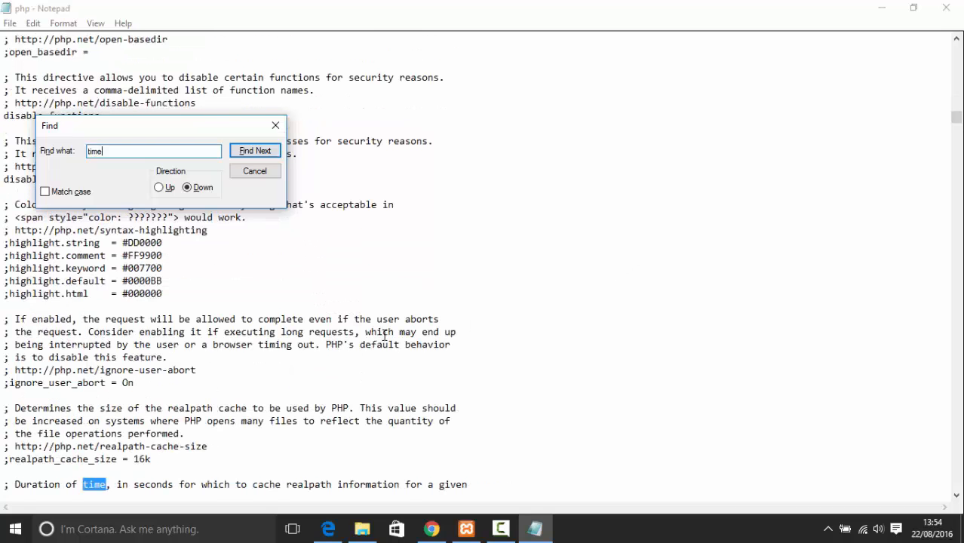
scroll(375, 307, up, 2)
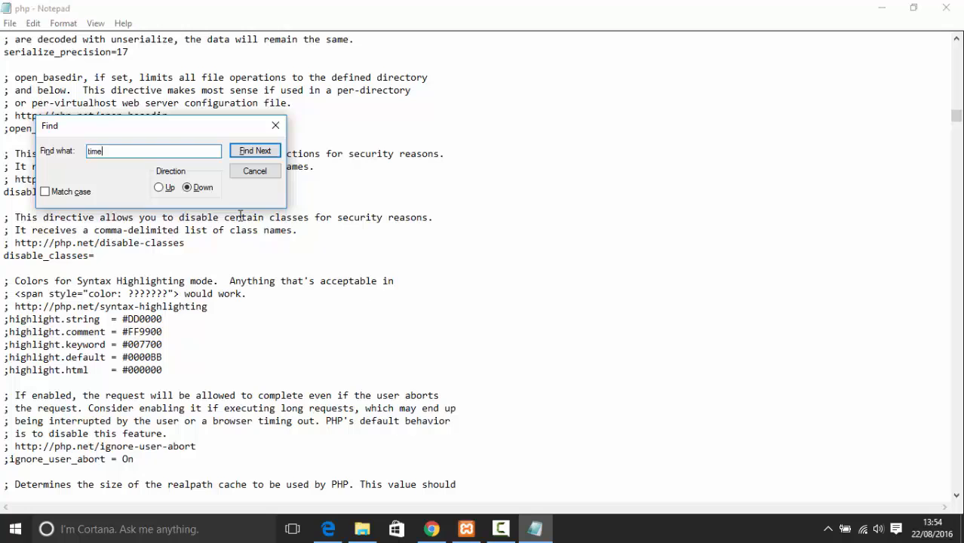
click(158, 187)
click(259, 147)
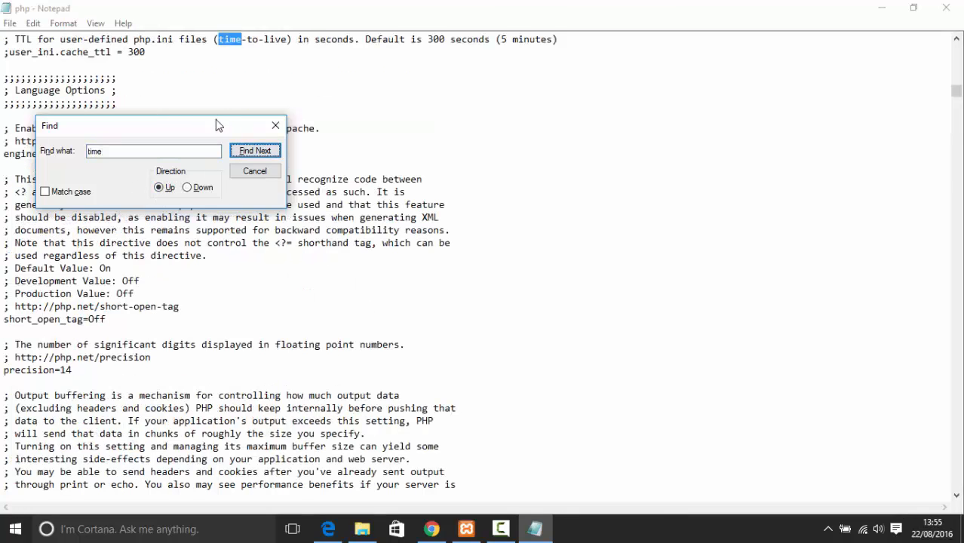
drag(188, 126, 647, 168)
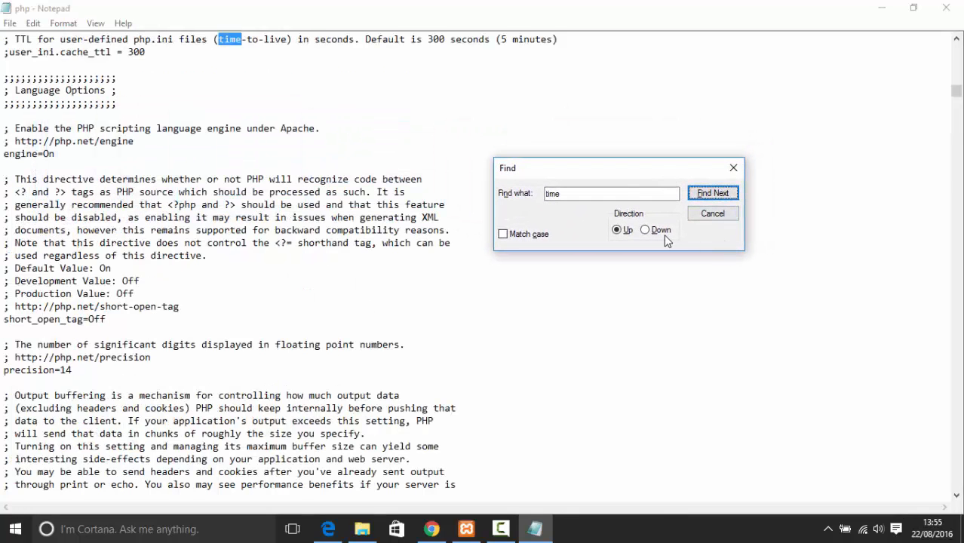
click(663, 234)
click(712, 194)
click(715, 196)
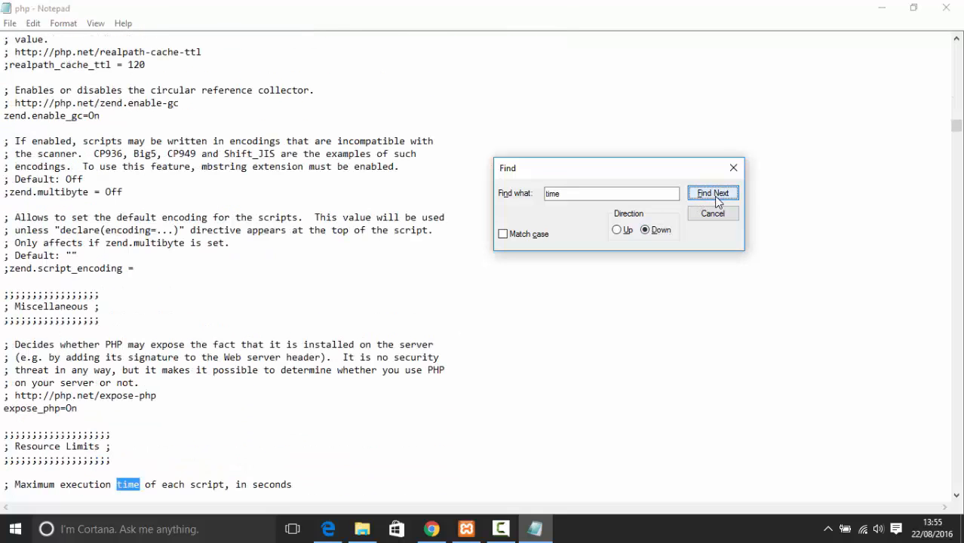
click(714, 194)
Change the max_execution_time value from 30 to 180
scroll(268, 351, down, 2)
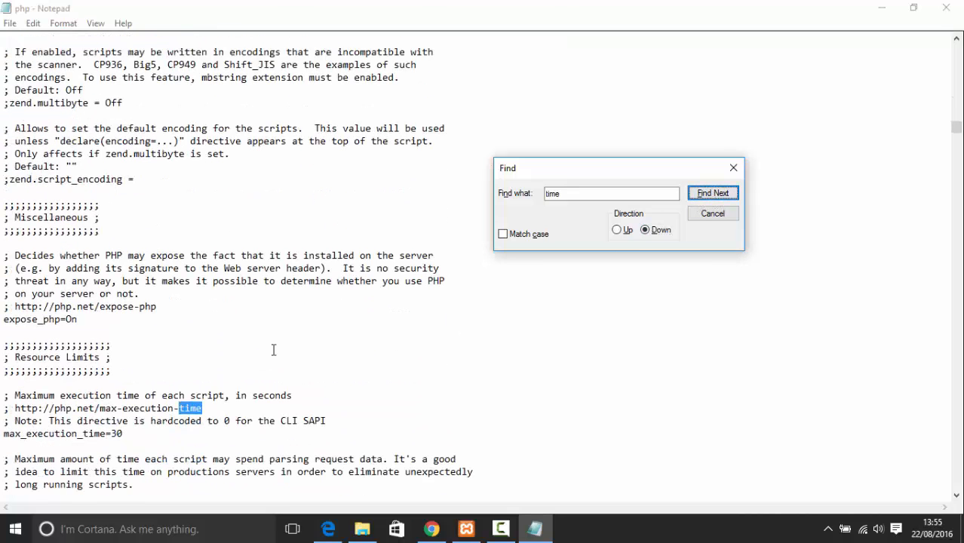
scroll(171, 397, down, 1)
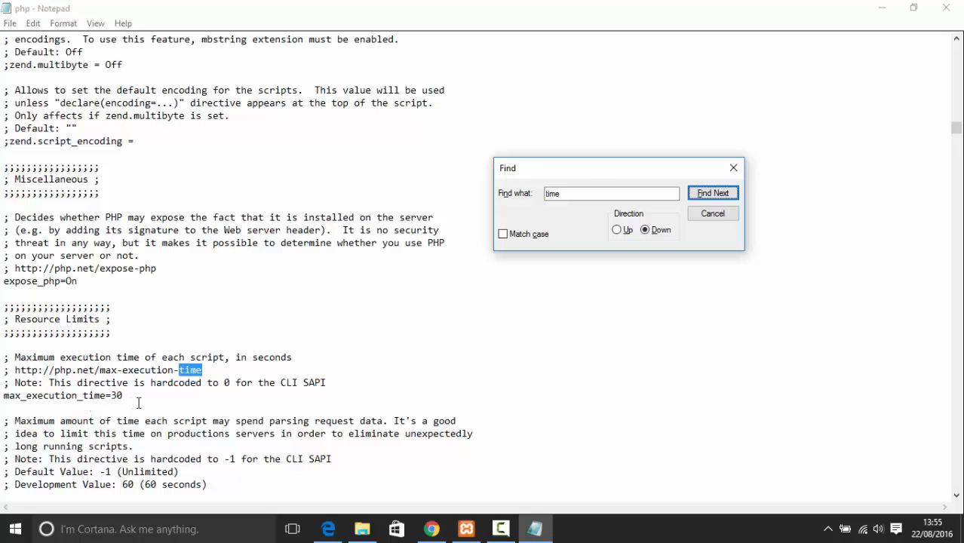
drag(129, 395, 2, 391)
drag(123, 396, 111, 396)
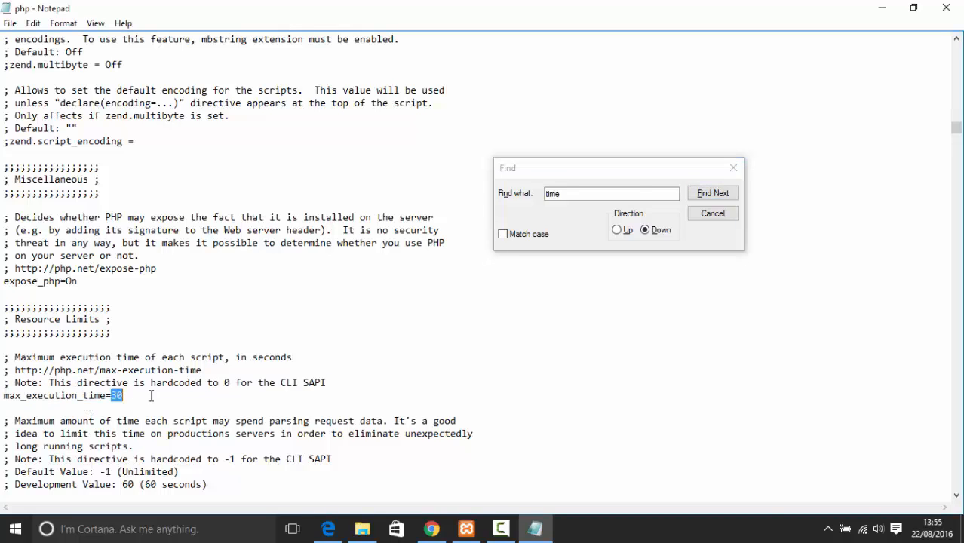
text(18)
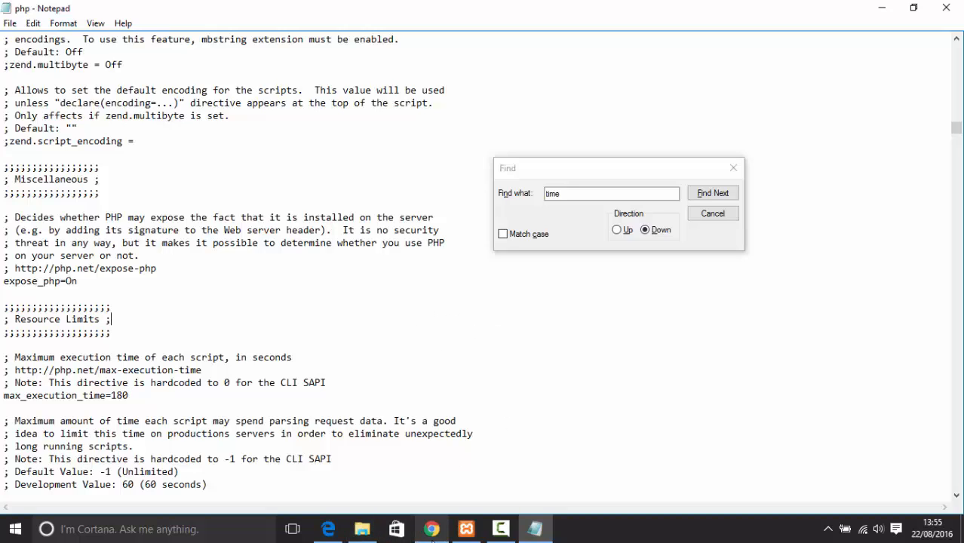
Enter 'Drupal with Hintling' as the site name on the Configure site form
click(462, 534)
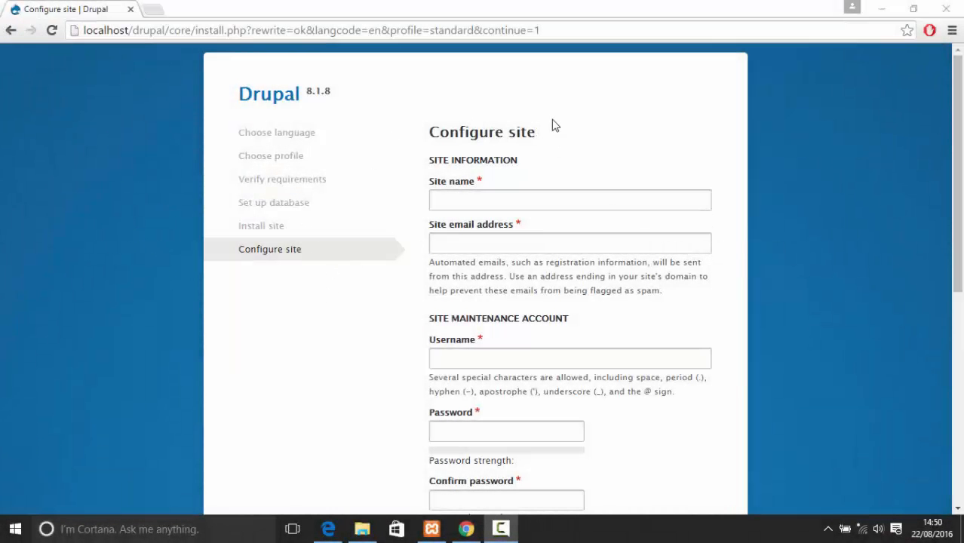
drag(539, 132, 389, 129)
click(656, 182)
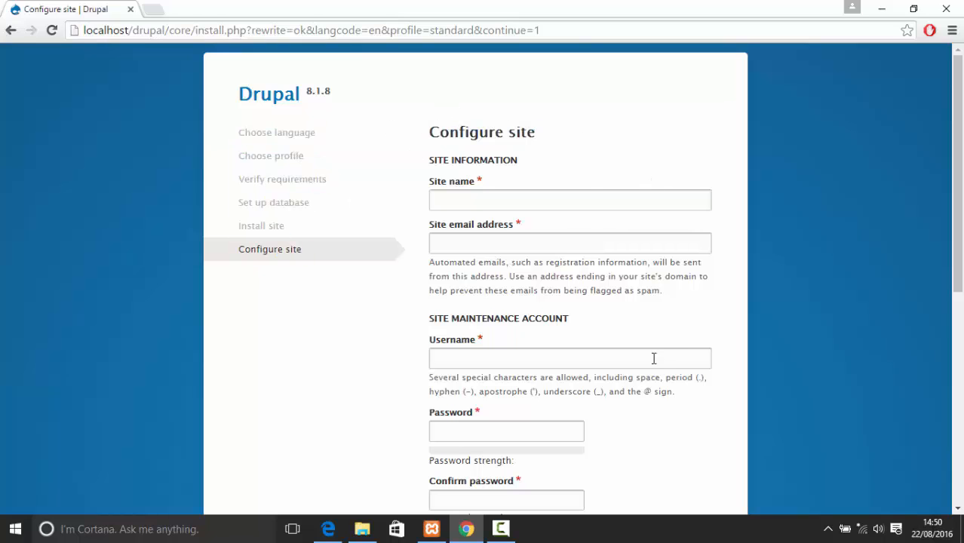
scroll(649, 361, down, 2)
scroll(601, 275, up, 2)
click(556, 200)
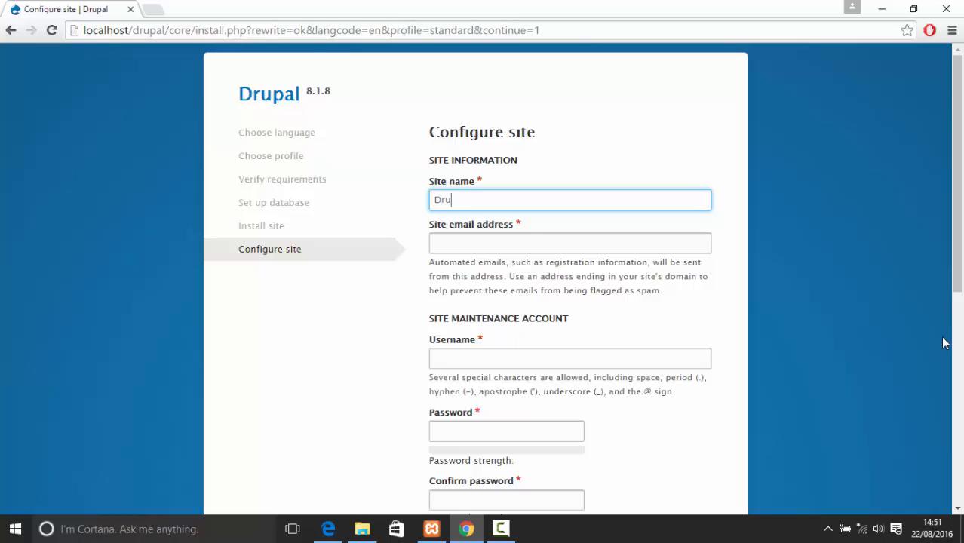
text(Drupal with Hintling)
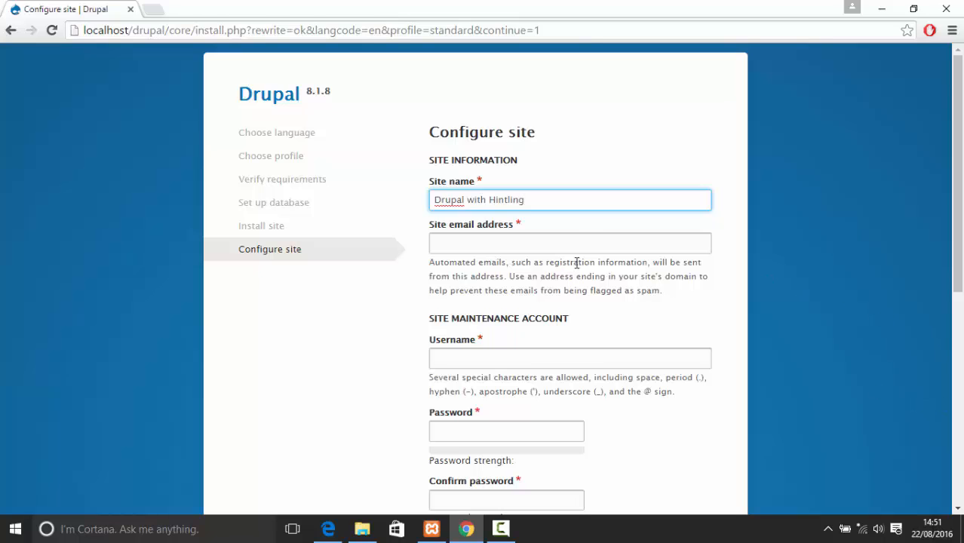
Fill in the site email address and begin the maintenance account username
click(596, 235)
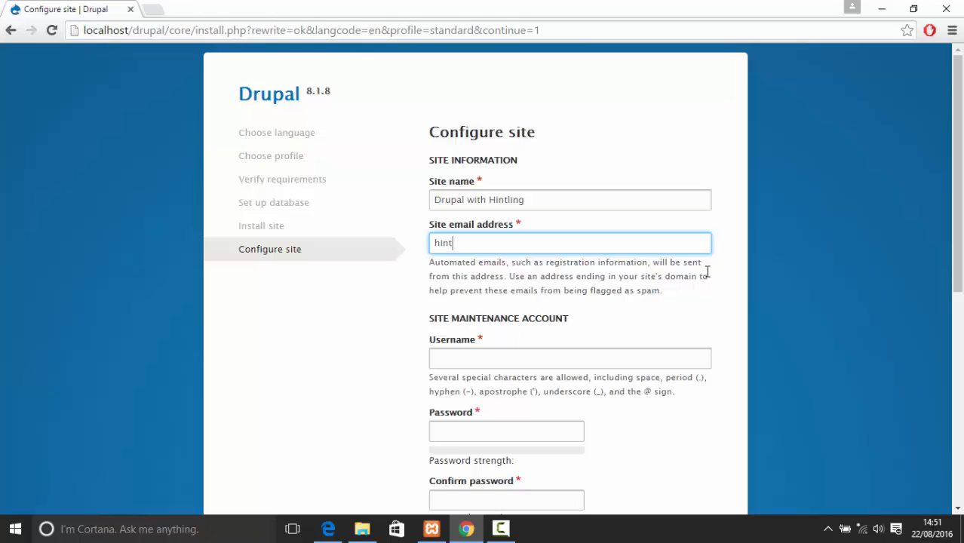
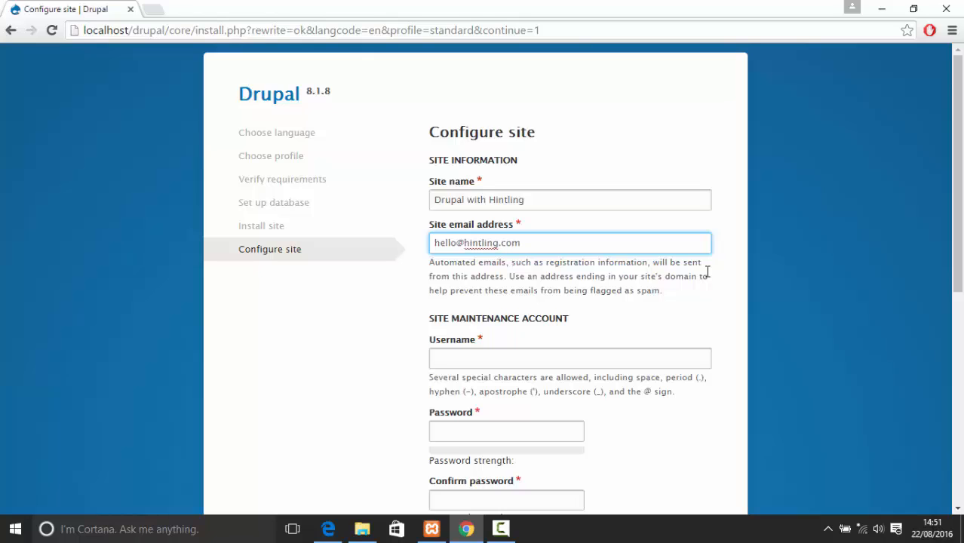
click(560, 358)
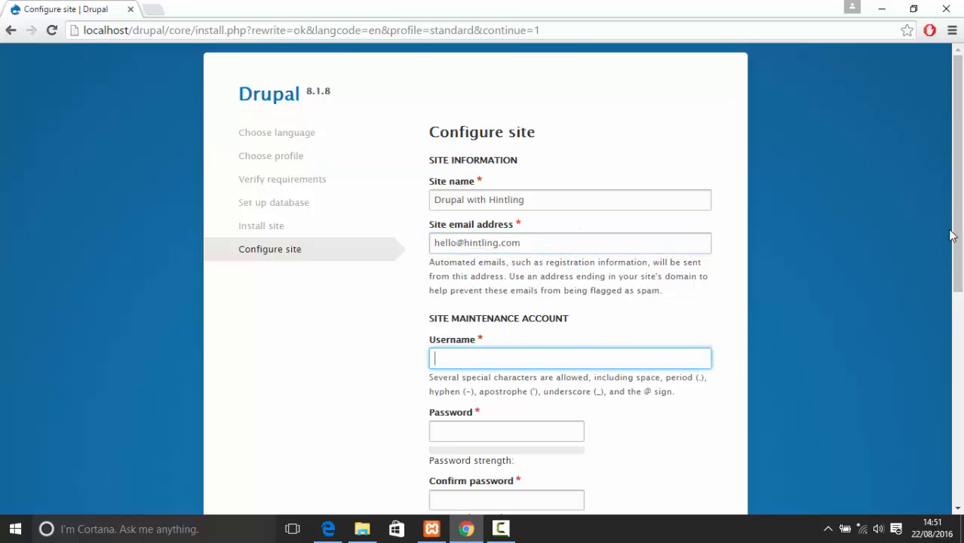
text(Hintling)
Enter an account password and paste it into Confirm password
click(462, 427)
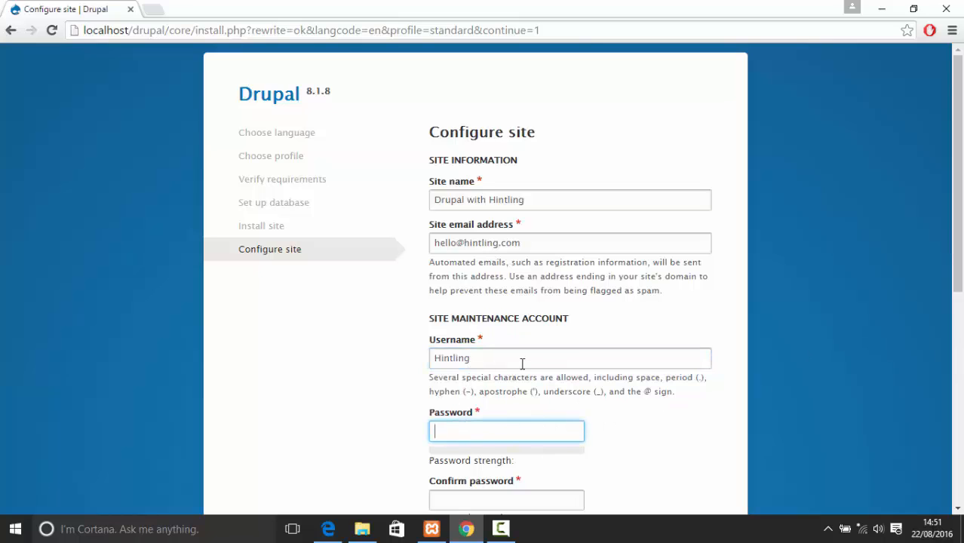
scroll(604, 377, down, 1)
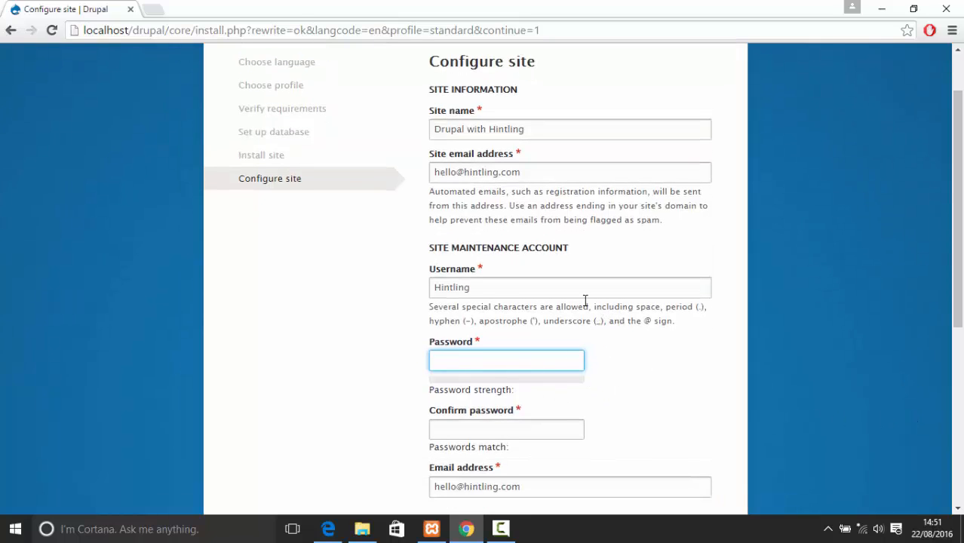
text(a)
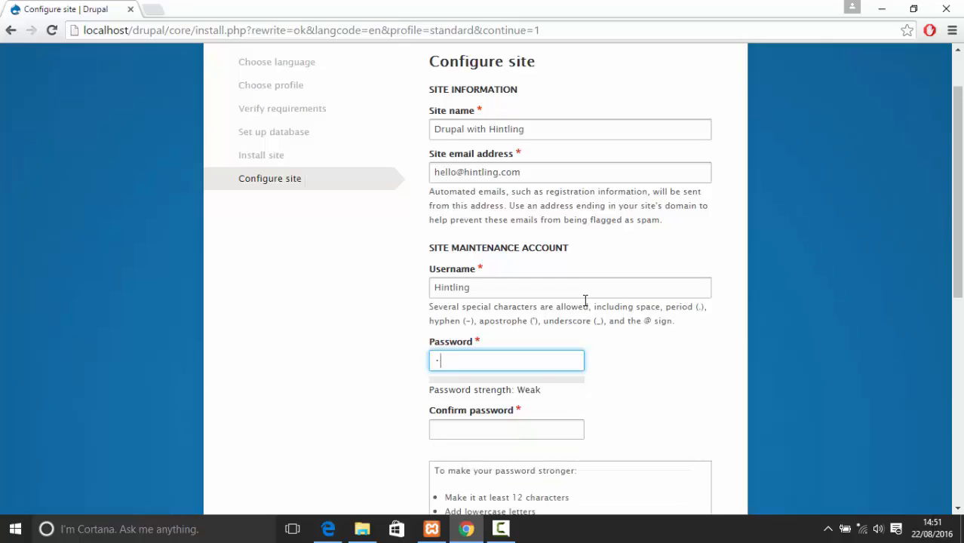
text(•••••••)
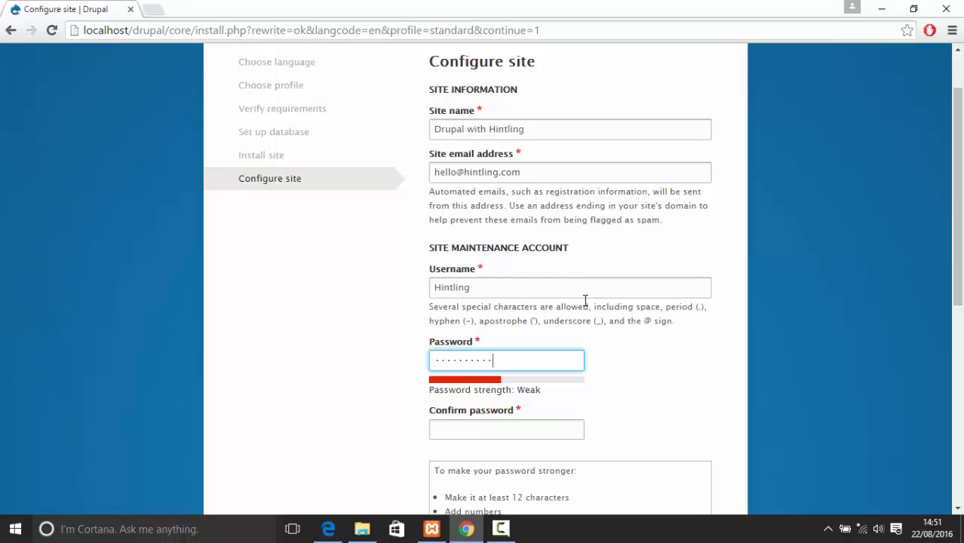
text(•••)
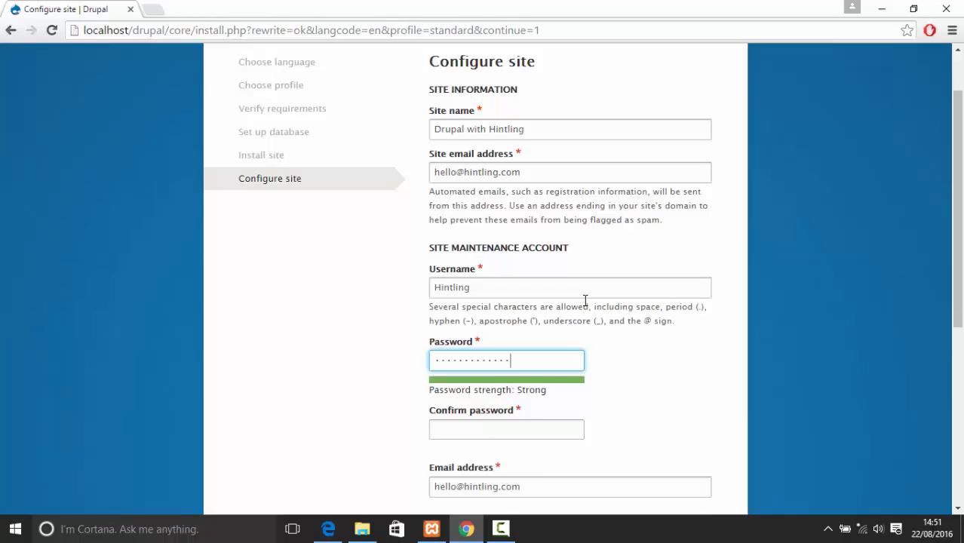
key(ctrl+a)
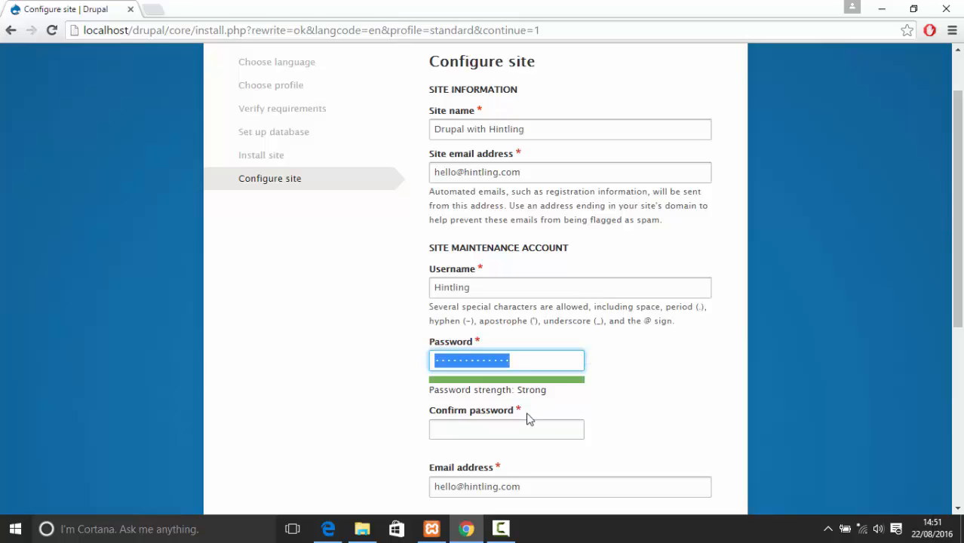
click(524, 428)
key(ctrl+v)
click(742, 388)
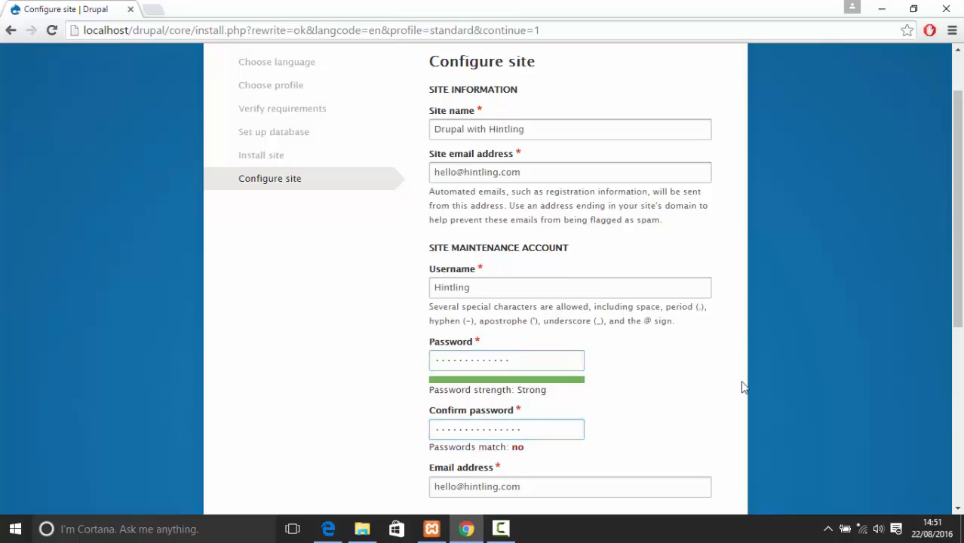
Clear and retype a stronger password and its confirmation
click(530, 360)
key(ctrl+a)
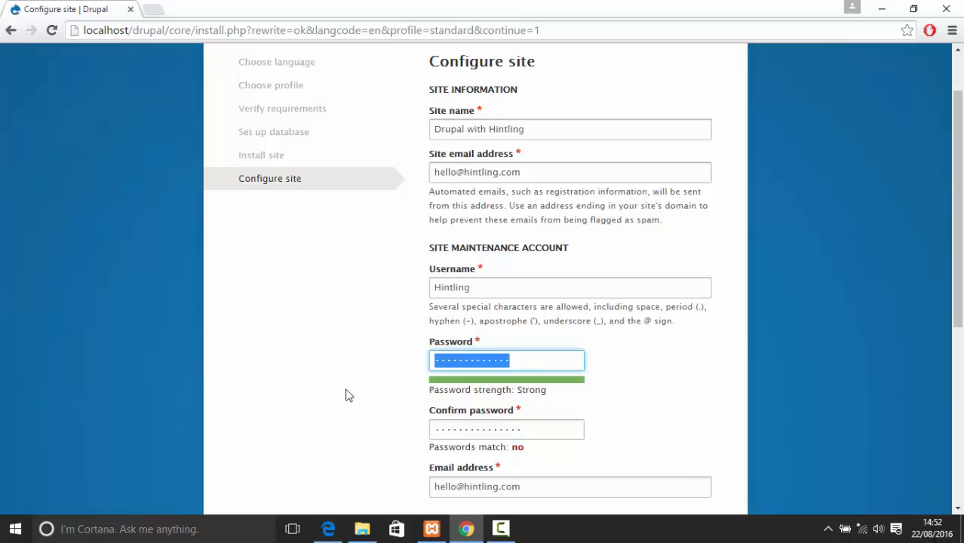
click(527, 427)
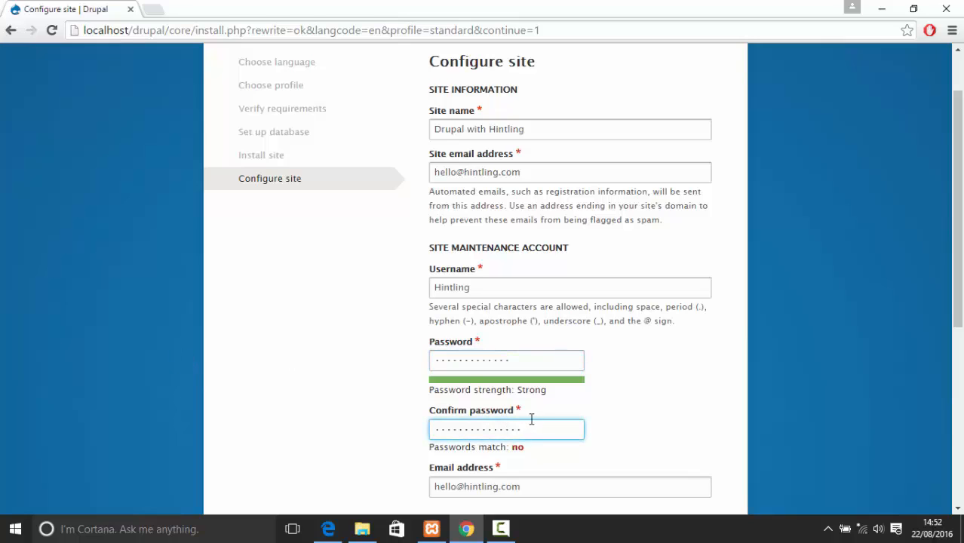
key(ctrl+a)
click(502, 359)
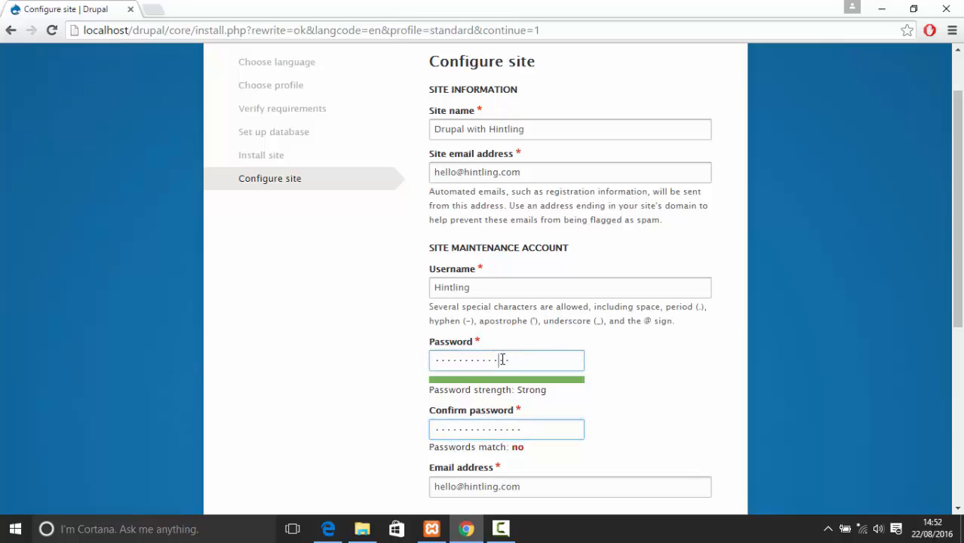
key(ctrl+a)
key(BackSpace)
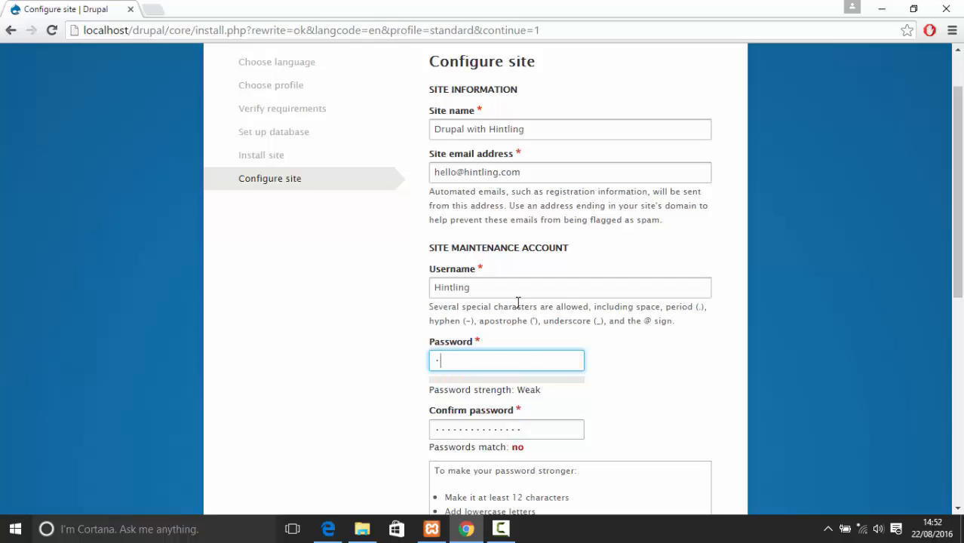
text(••••••)
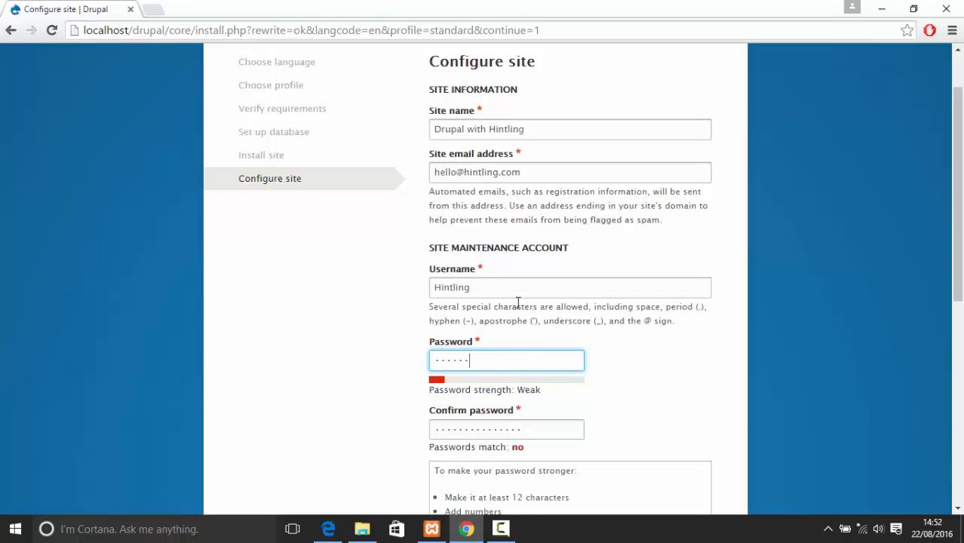
text(••)
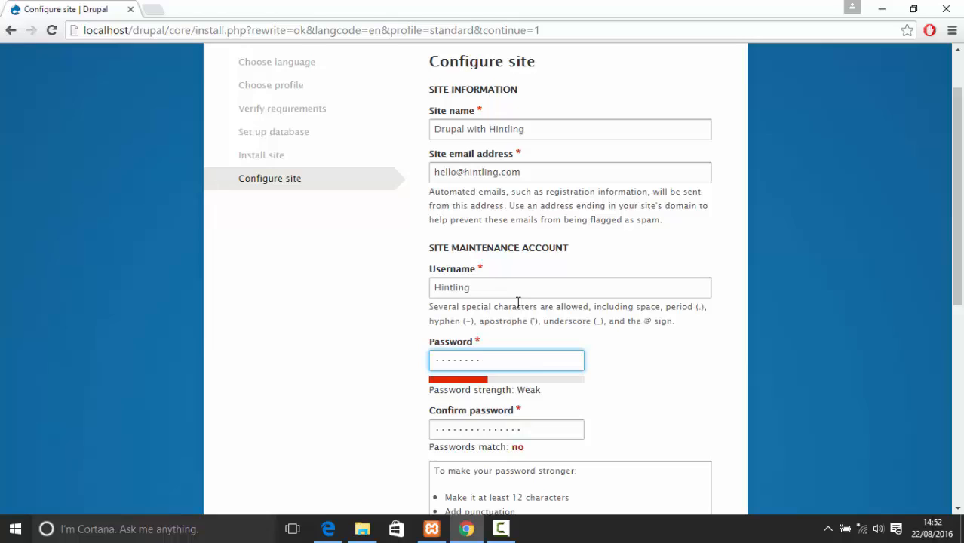
text(•••)
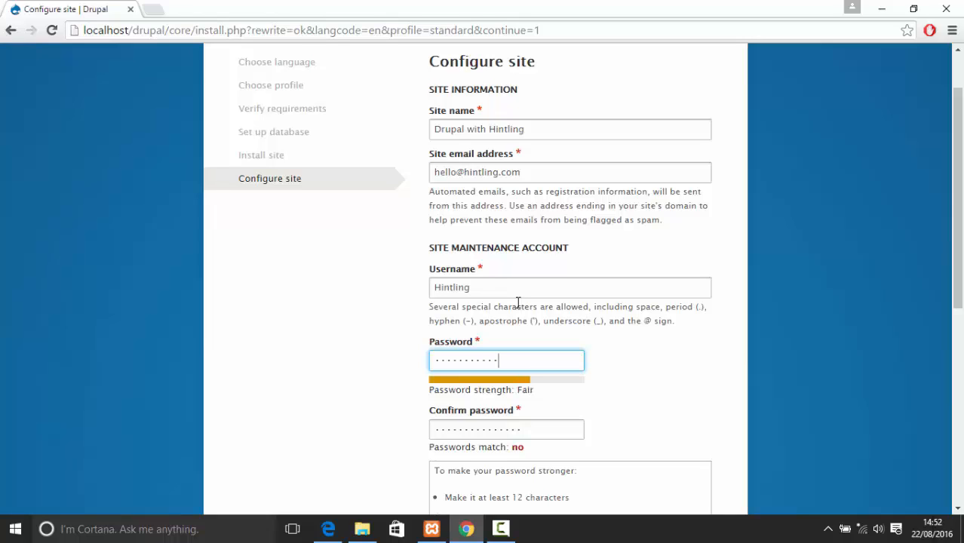
key(Tab)
text(••)
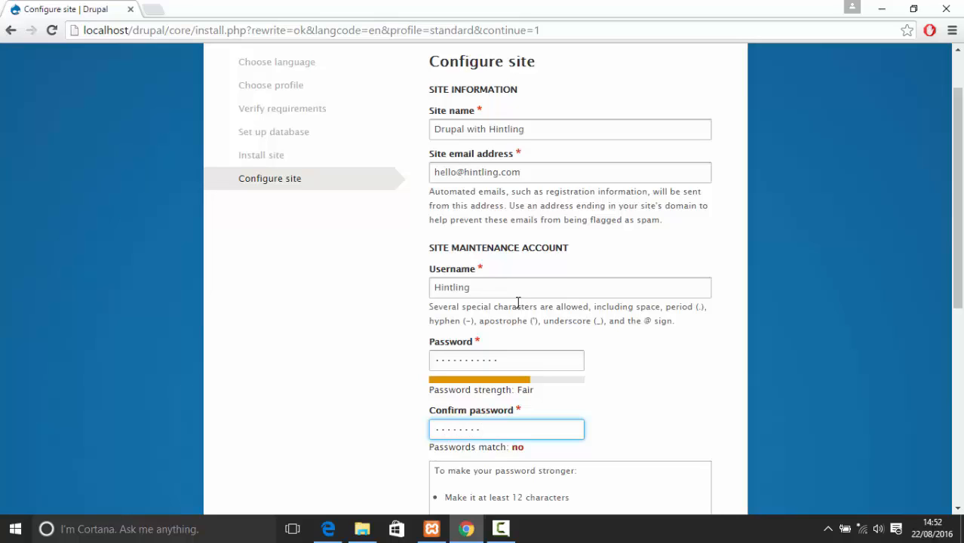
text(•••••••••)
Correct the end of the confirmation entry so both passwords match
scroll(601, 394, down, 2)
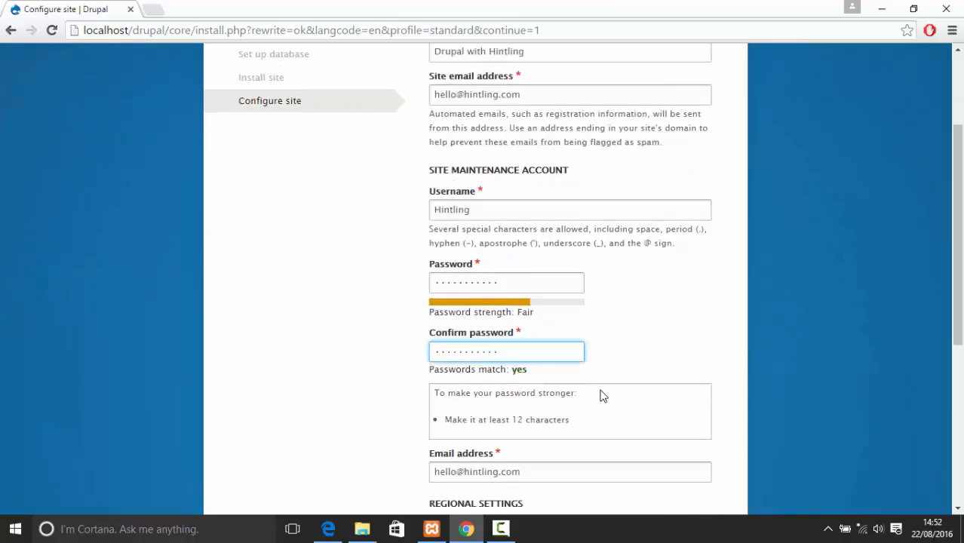
click(505, 346)
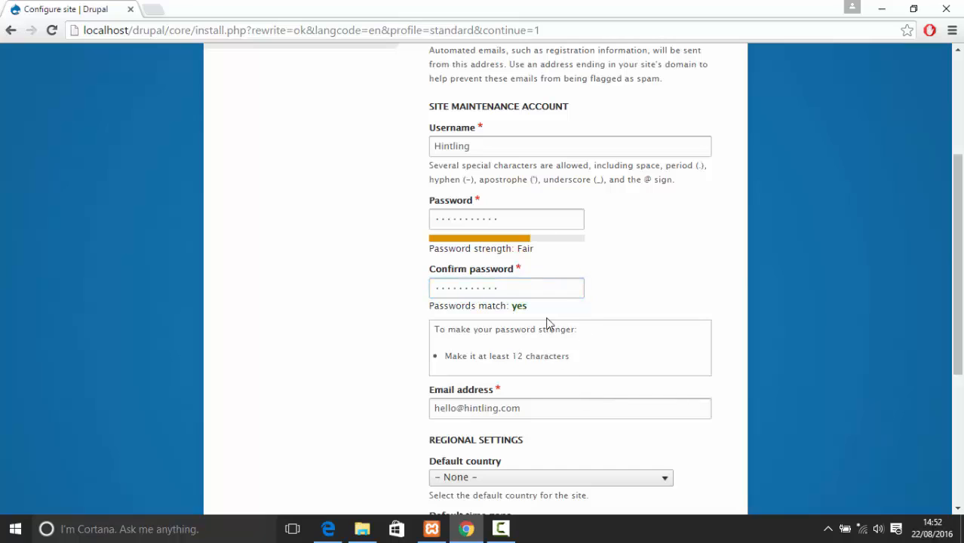
click(461, 290)
drag(461, 290, 523, 285)
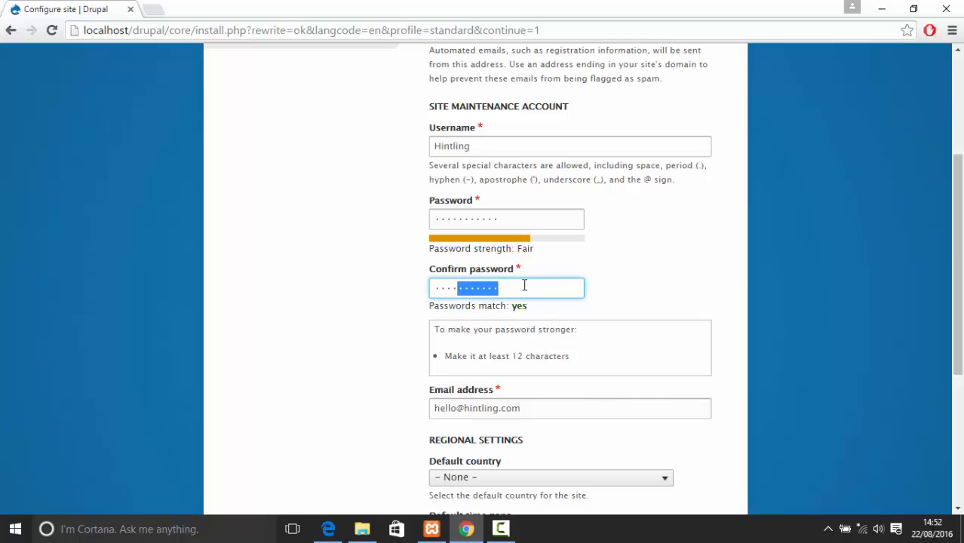
click(525, 285)
text(•)
click(533, 222)
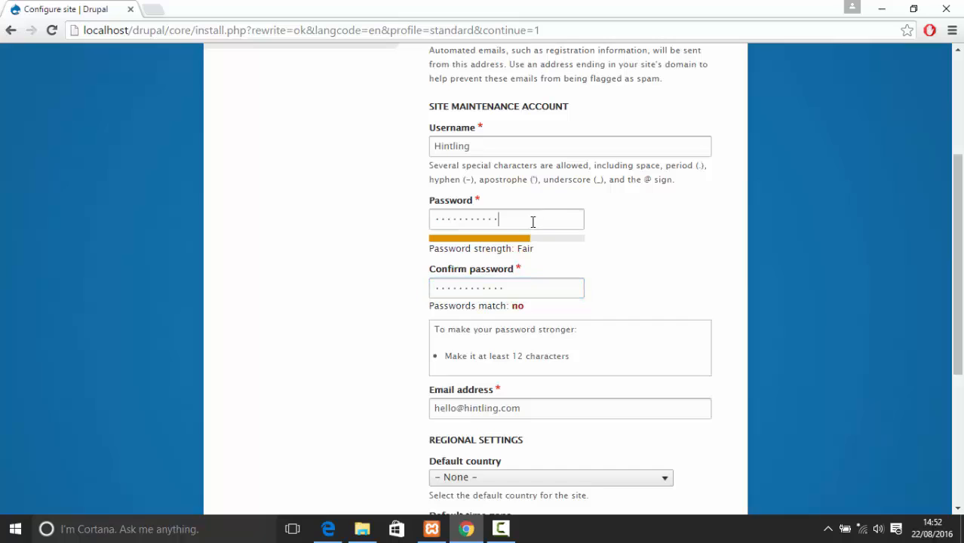
Finish the password and set the default country to United Kingdom
text(•)
click(632, 304)
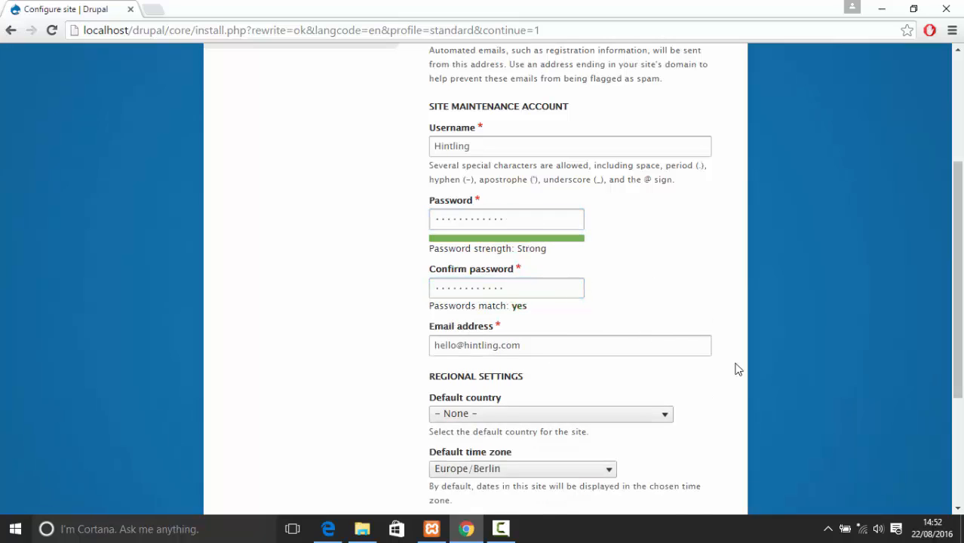
click(585, 415)
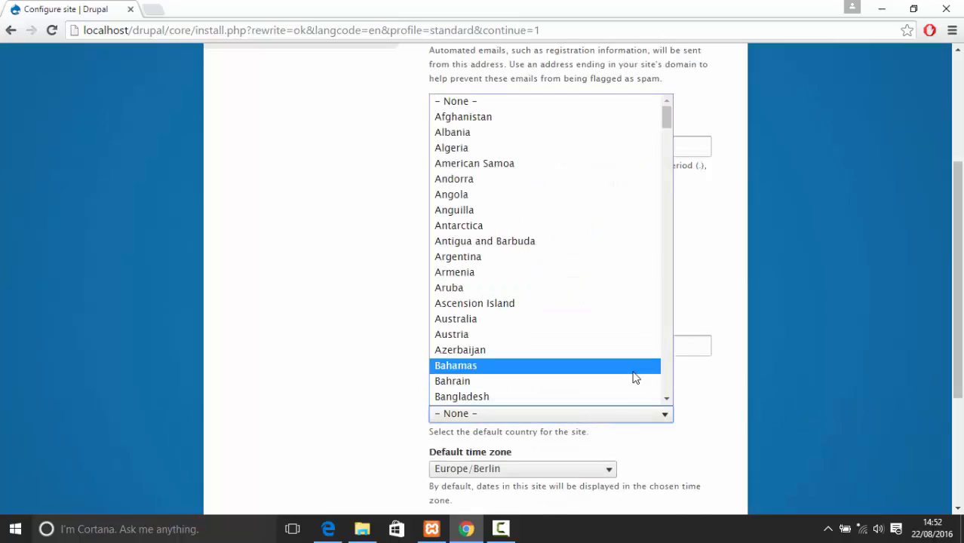
scroll(605, 166, down, 20)
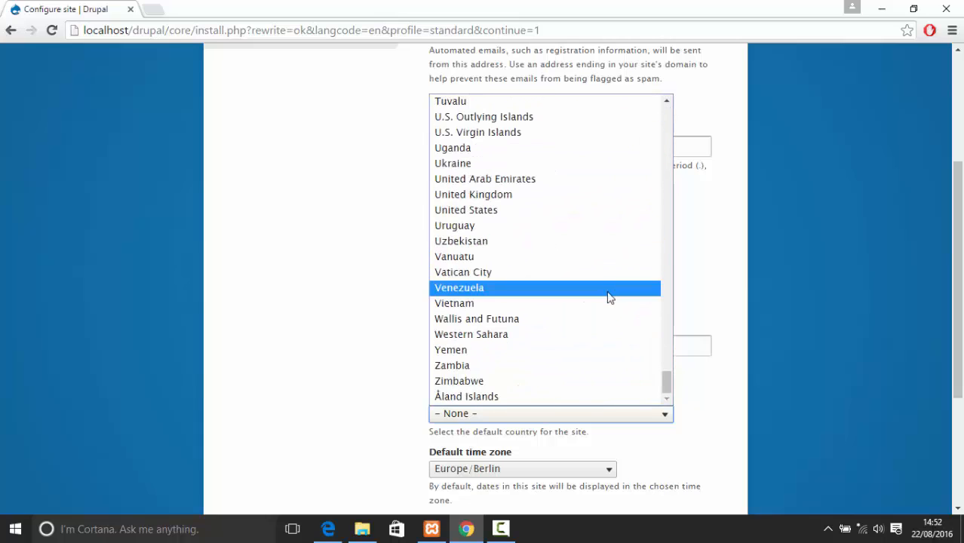
click(600, 195)
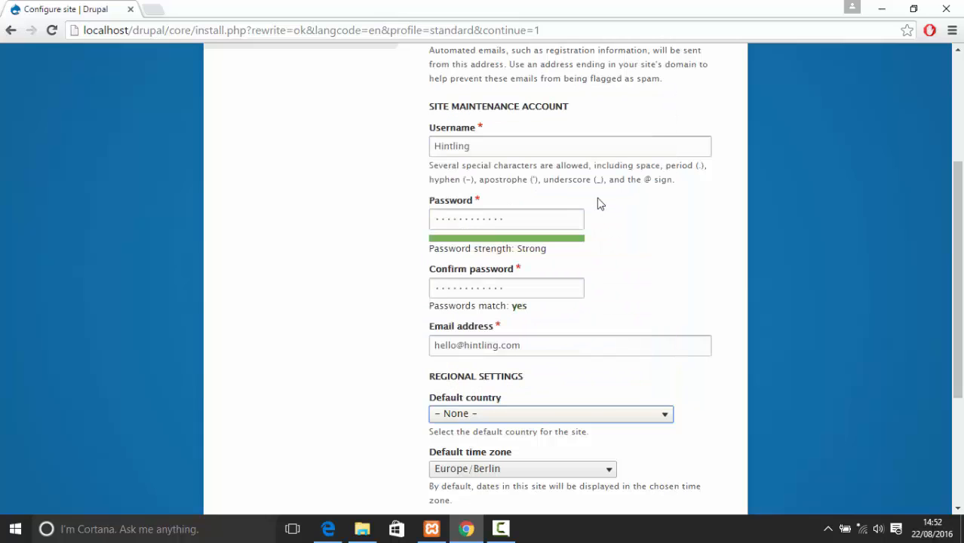
click(362, 414)
scroll(758, 468, down, 1)
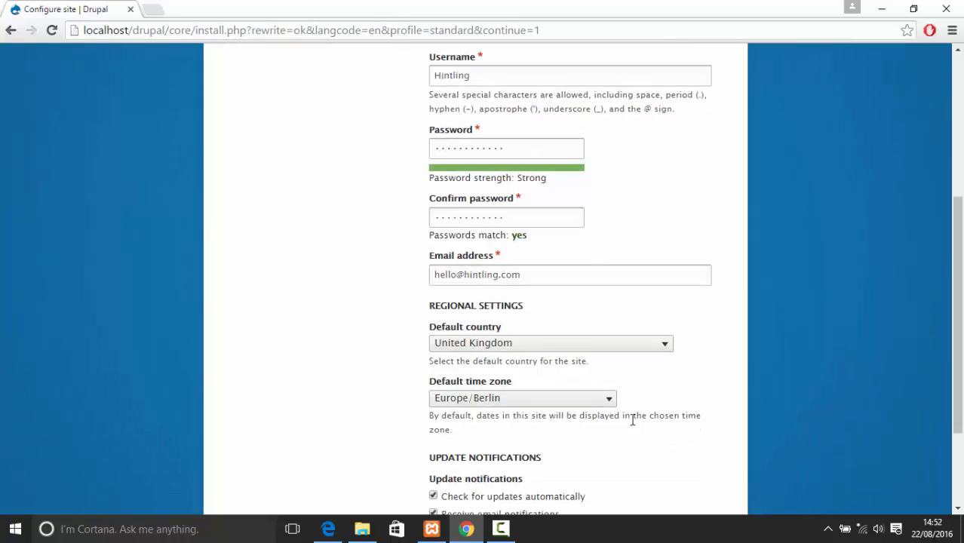
Set the default time zone to Europe/London
click(592, 402)
scroll(577, 254, down, 15)
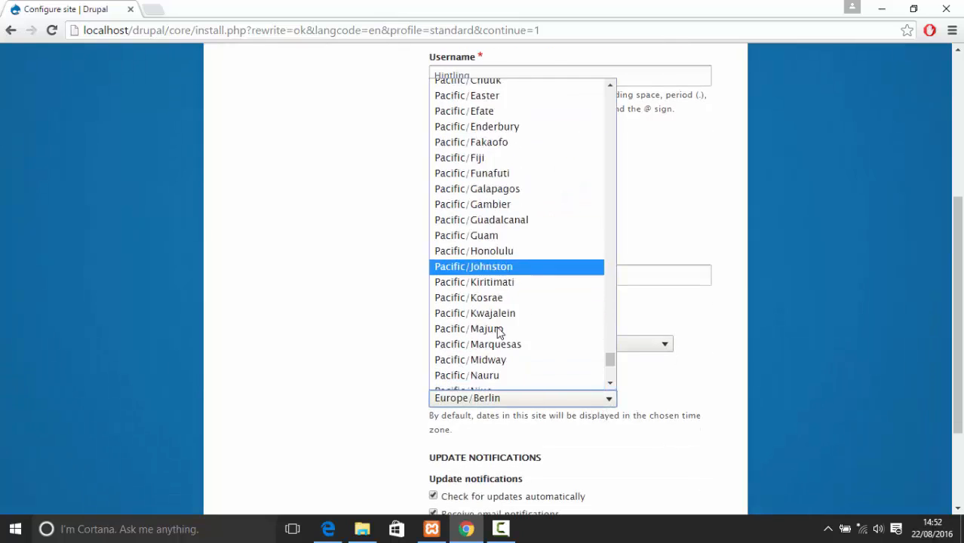
scroll(559, 327, up, 8)
scroll(549, 375, up, 15)
scroll(549, 375, down, 7)
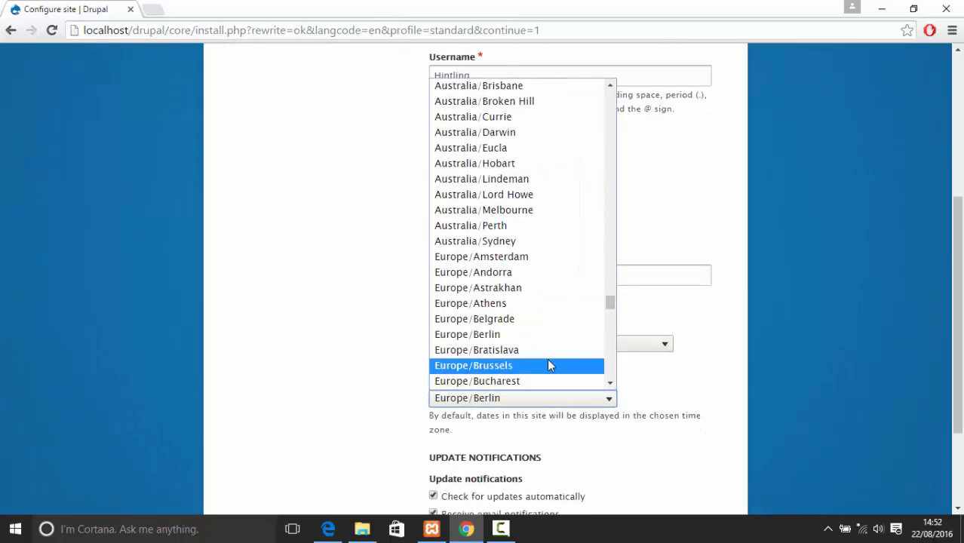
scroll(537, 339, down, 6)
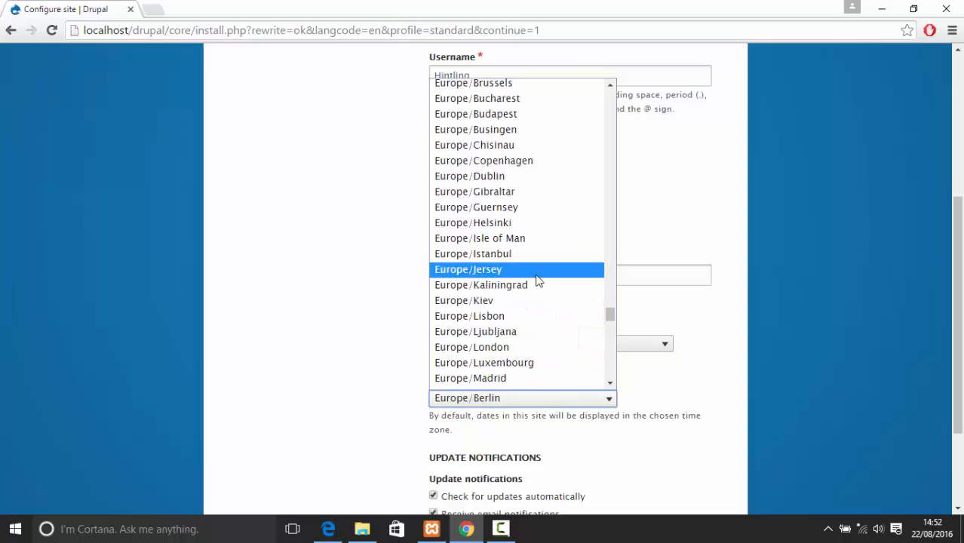
click(526, 347)
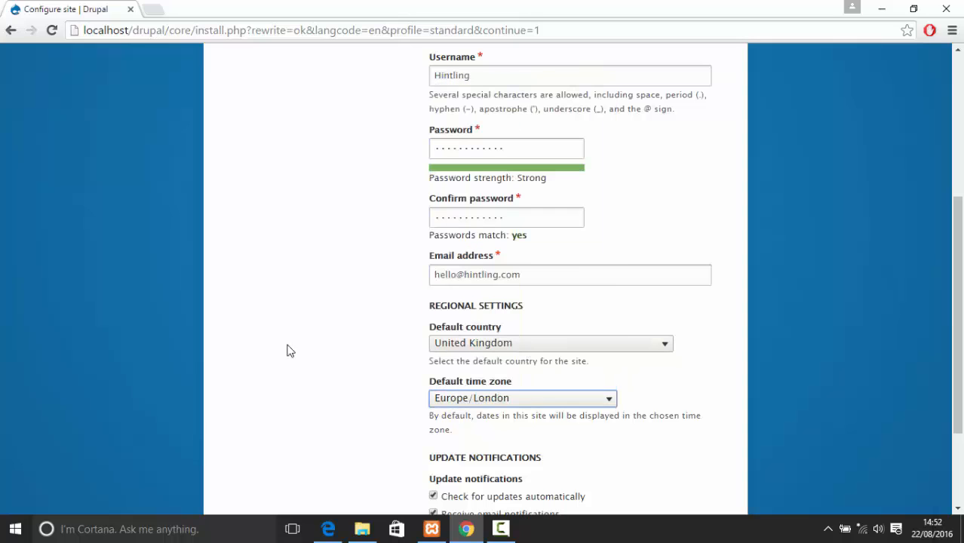
Turn off email update notifications and submit the site configuration
scroll(433, 365, down, 2)
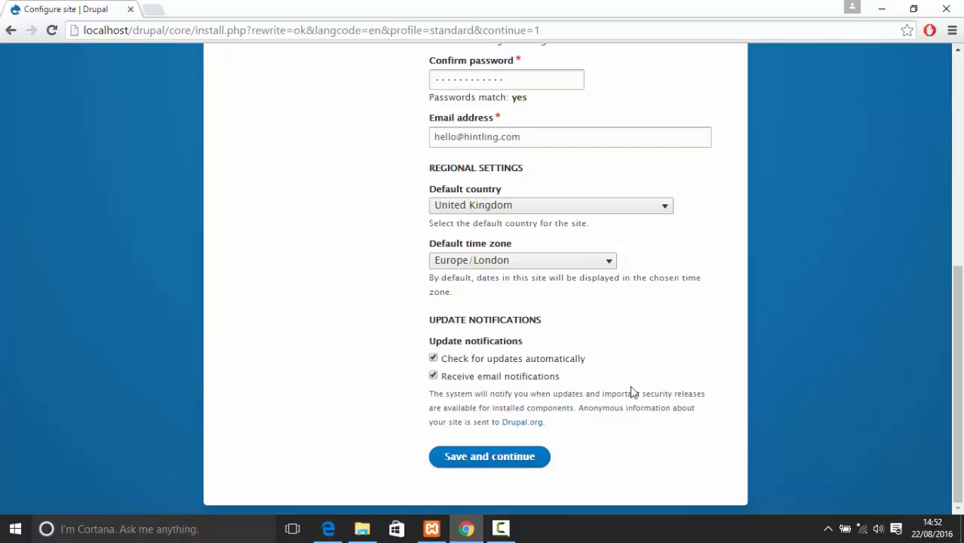
click(510, 378)
click(520, 462)
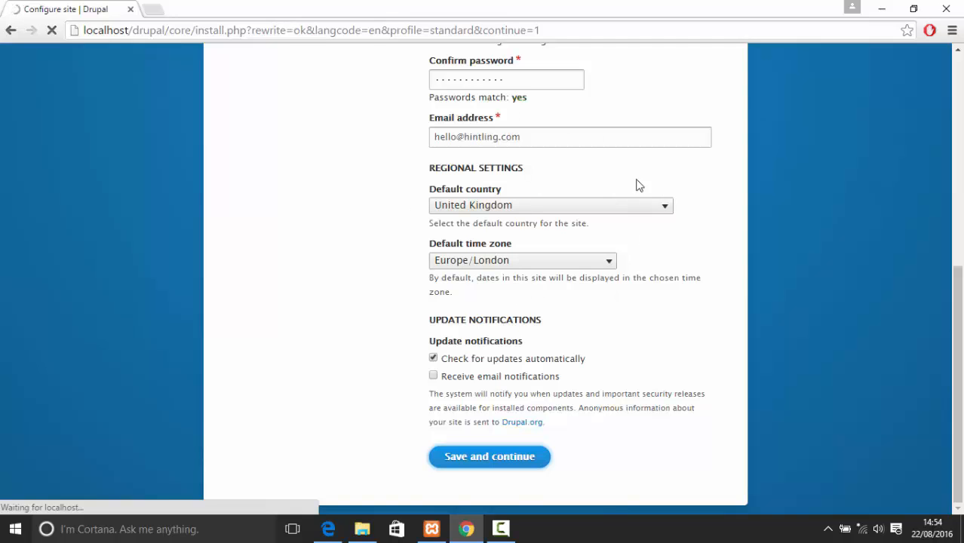
Wait for the 'Drupal with Hintling' home page to confirm installation, then bring XAMPP forward
scroll(405, 216, up, 2)
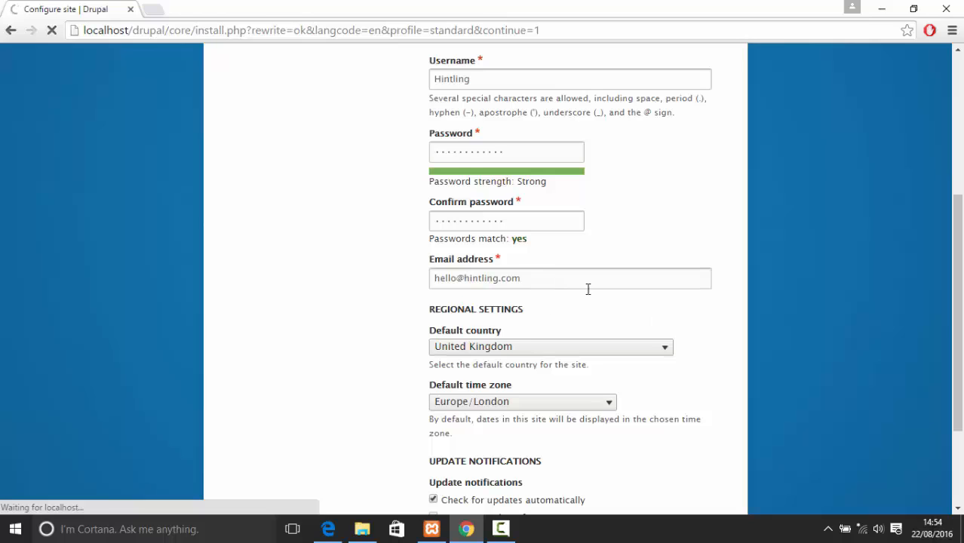
scroll(730, 469, down, 2)
click(432, 528)
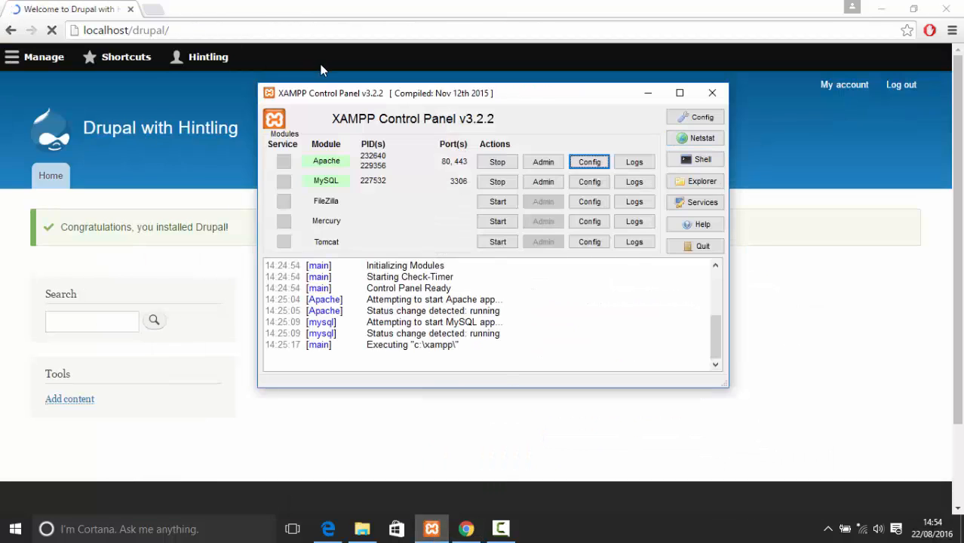
click(346, 449)
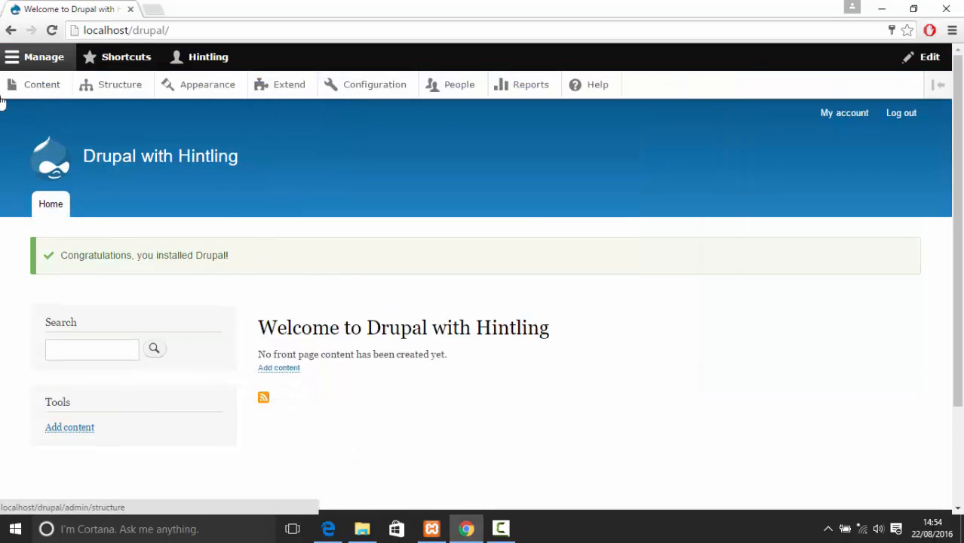
drag(373, 385, 177, 324)
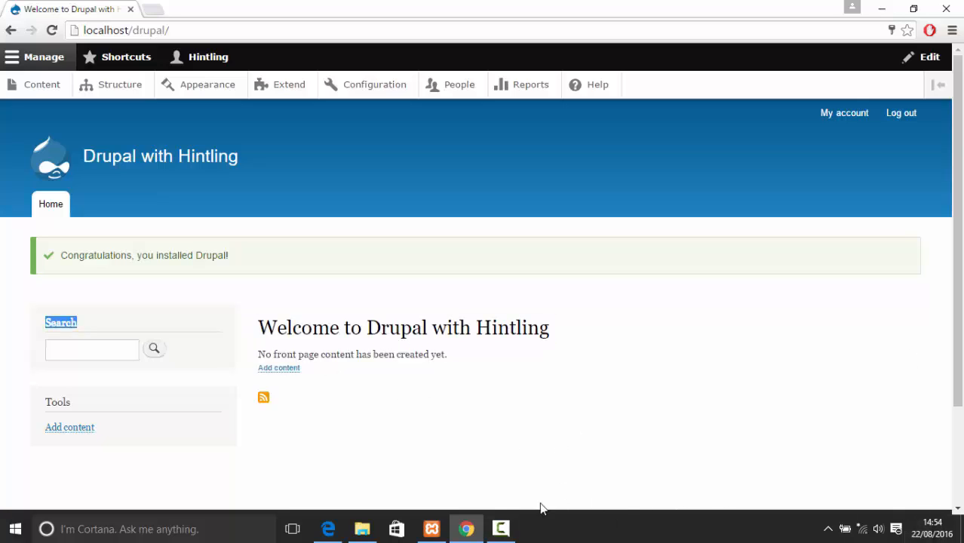
click(431, 528)
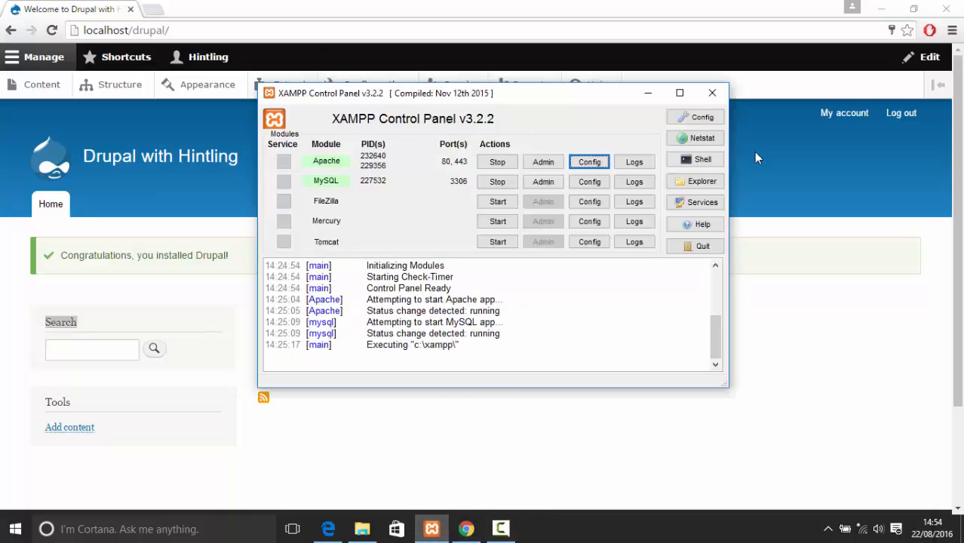
Open php.ini from Apache's Config menu and search it for 16k
click(587, 164)
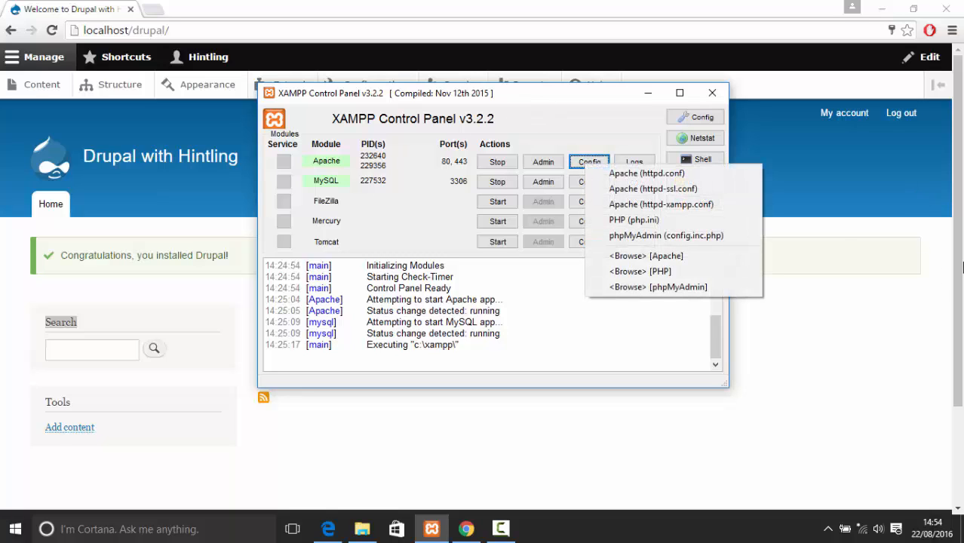
click(650, 220)
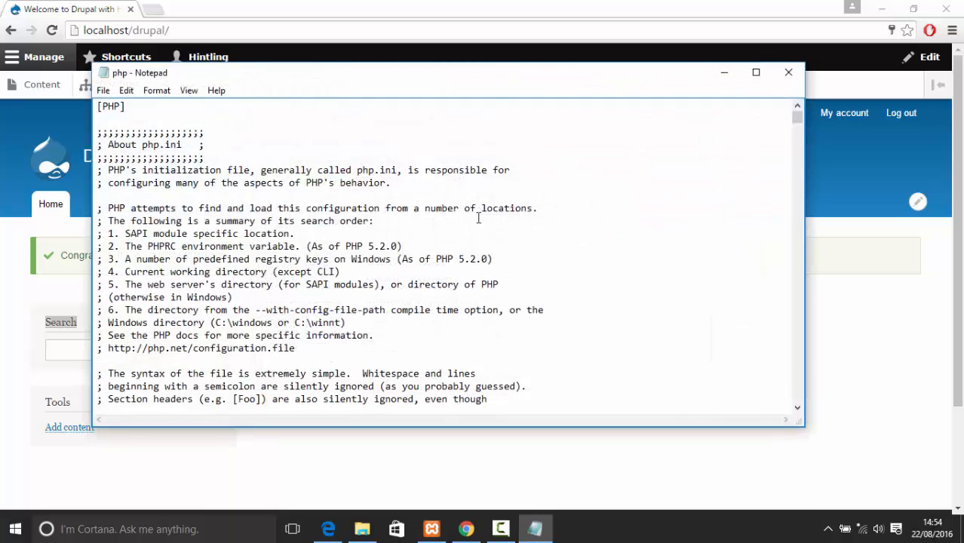
scroll(483, 203, down, 5)
scroll(489, 190, down, 20)
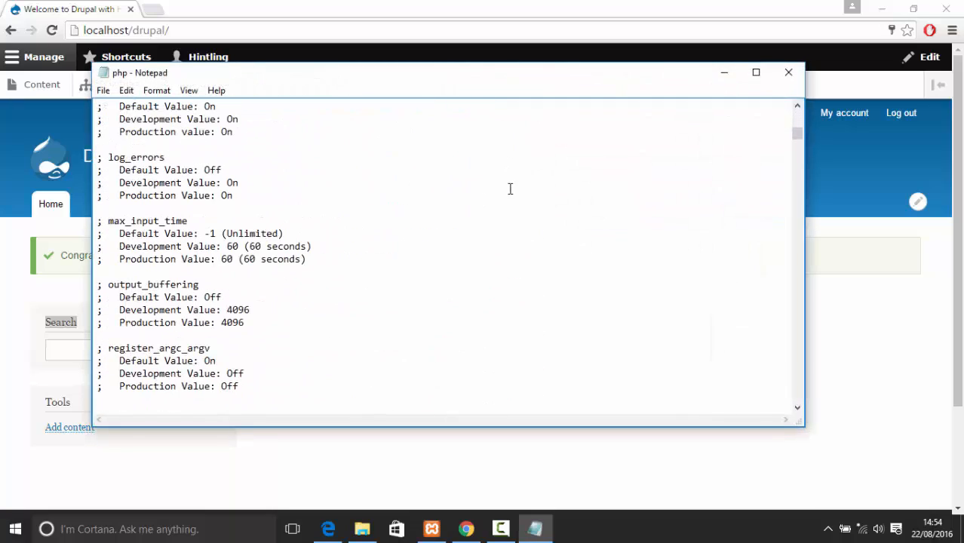
key(ctrl+f)
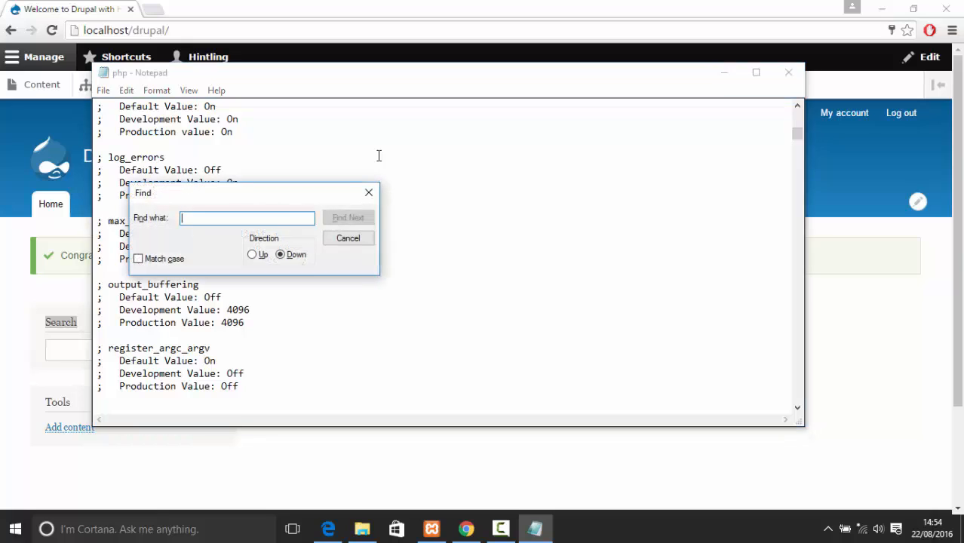
text(l)
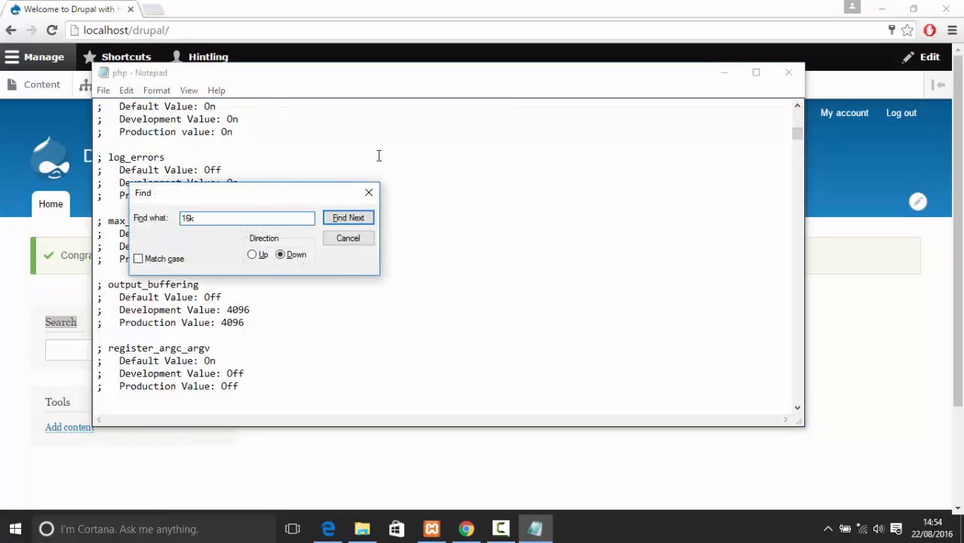
text(6k)
key(Return)
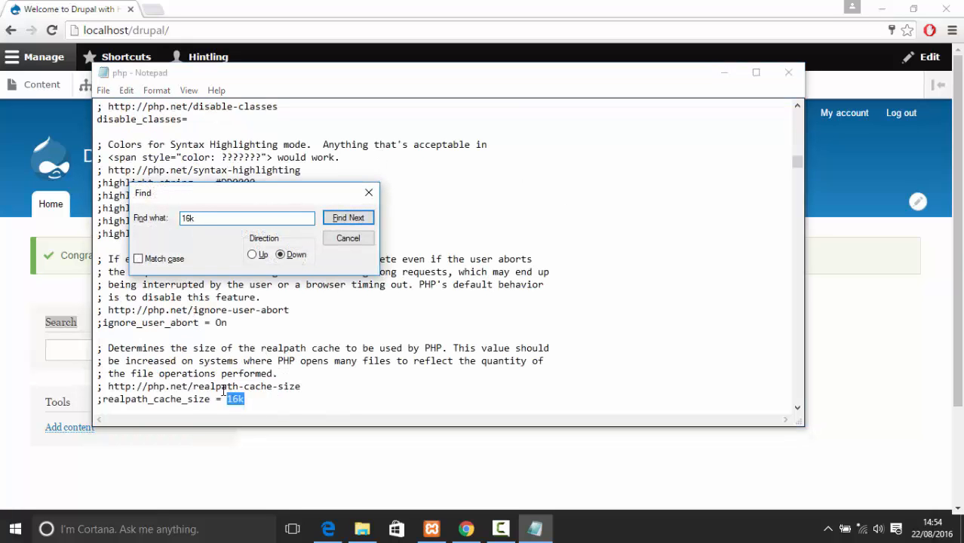
Replace the realpath_cache_size value 16k with 2m and close the Find box
click(241, 391)
drag(143, 348, 318, 360)
click(324, 358)
click(282, 401)
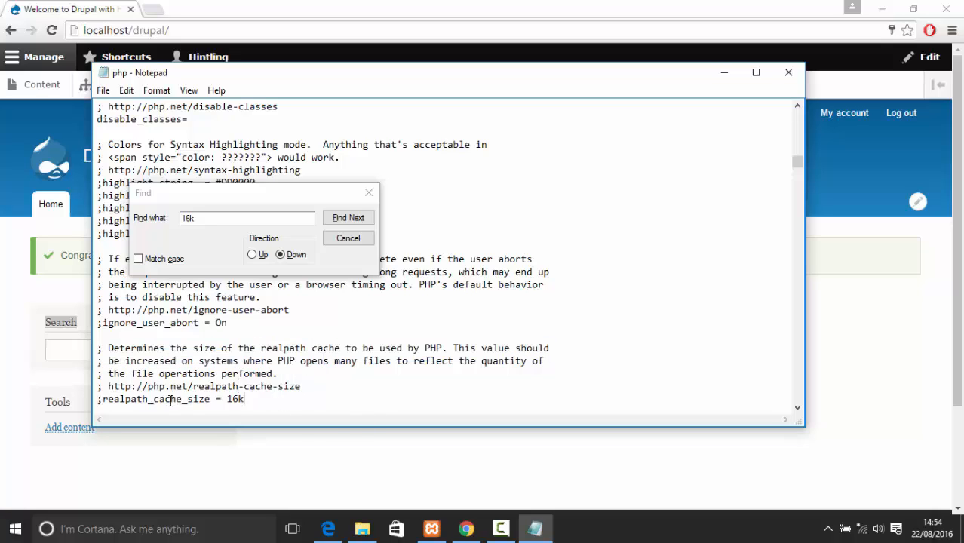
drag(211, 400, 119, 399)
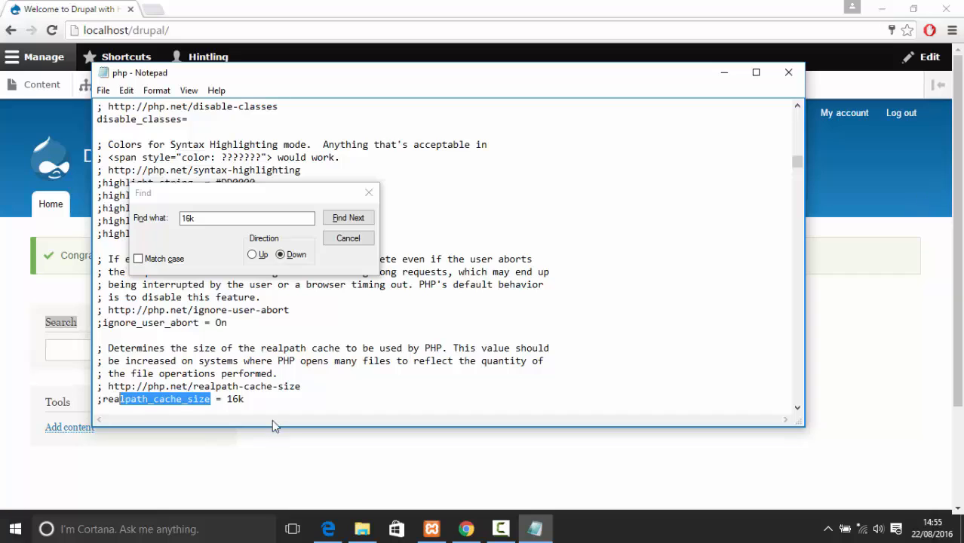
drag(226, 400, 317, 411)
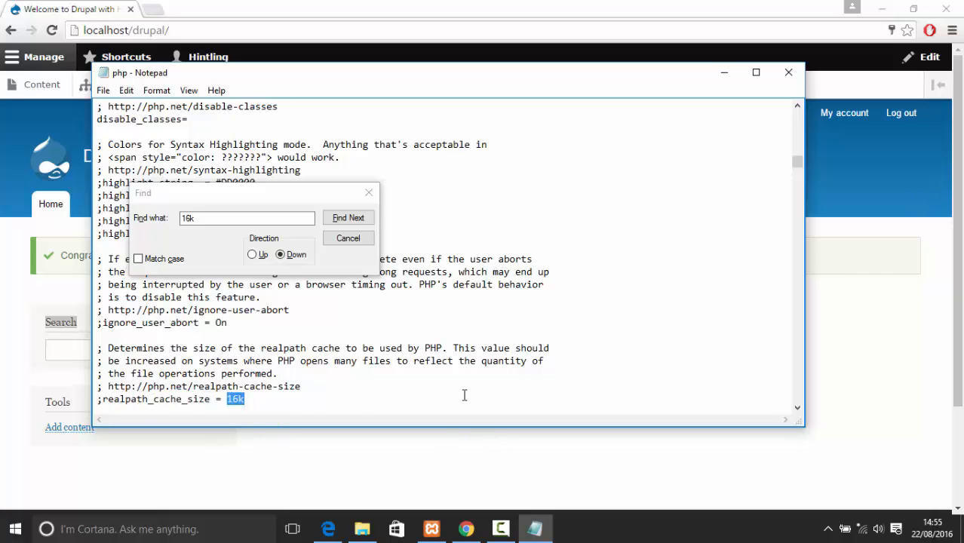
text(2m)
click(369, 193)
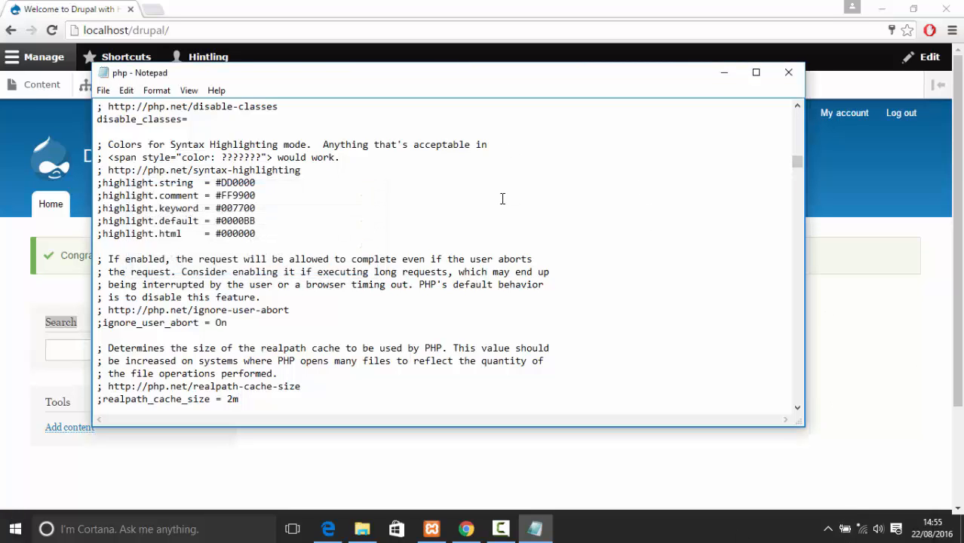
Close php.ini, stop and restart Apache, and reload the Drupal home page
click(788, 73)
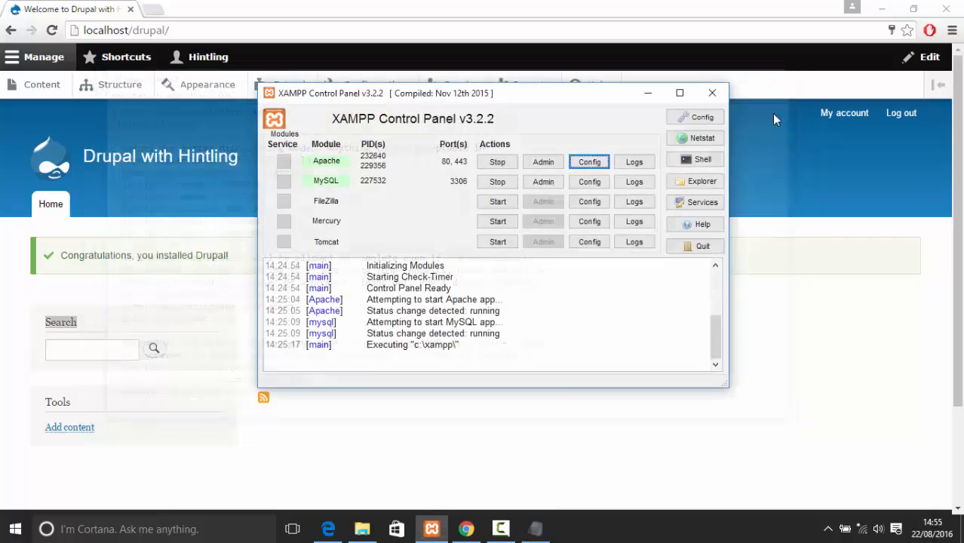
click(497, 162)
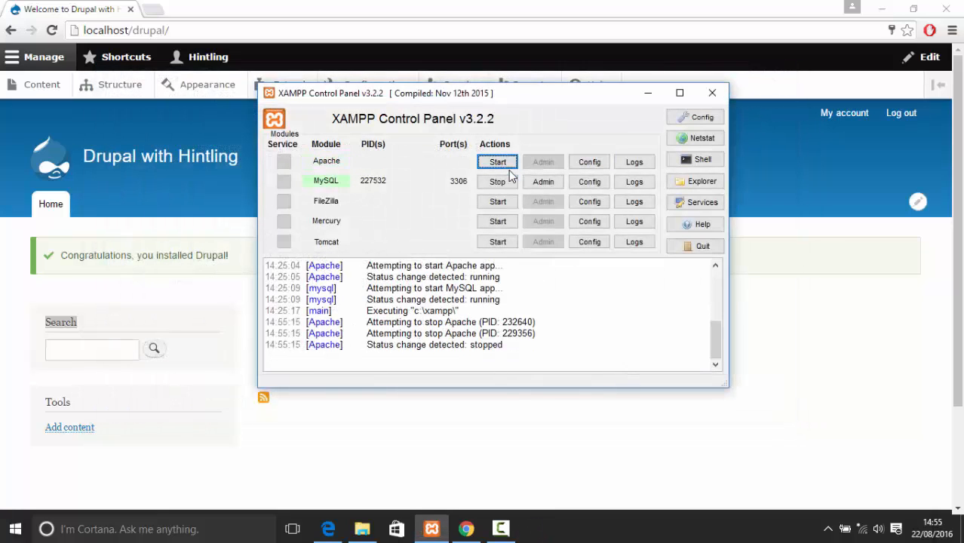
click(497, 162)
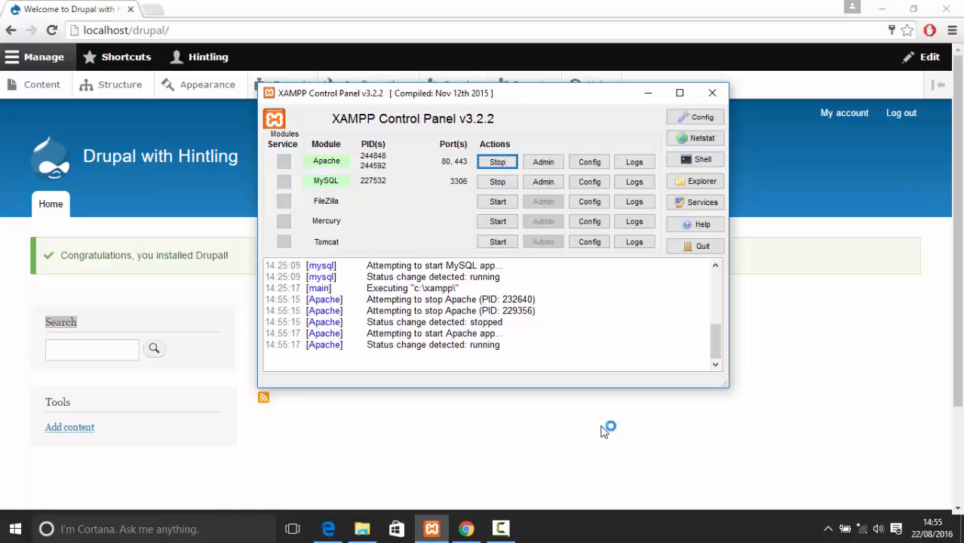
click(51, 30)
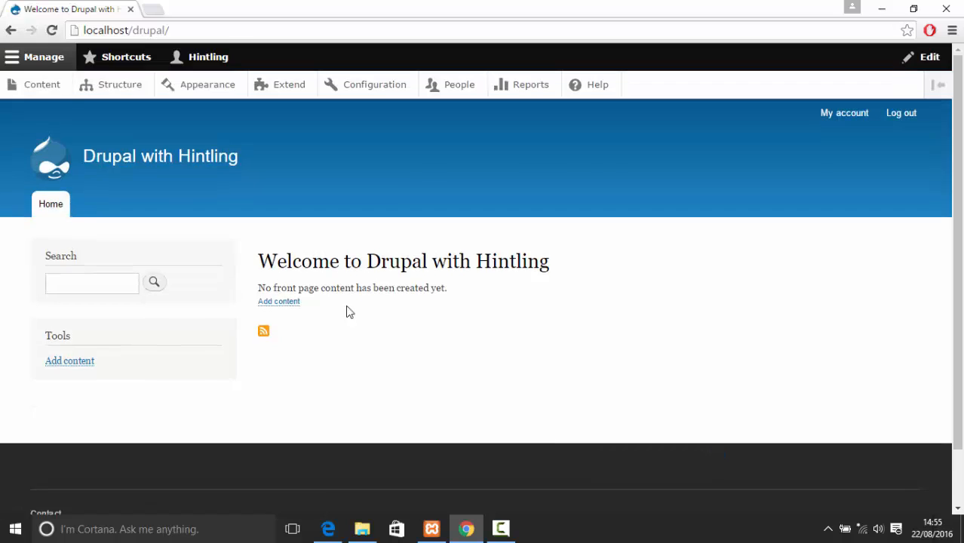
Browse Drupal's Content and Structure admin pages, then show sites\default in File Explorer
click(54, 89)
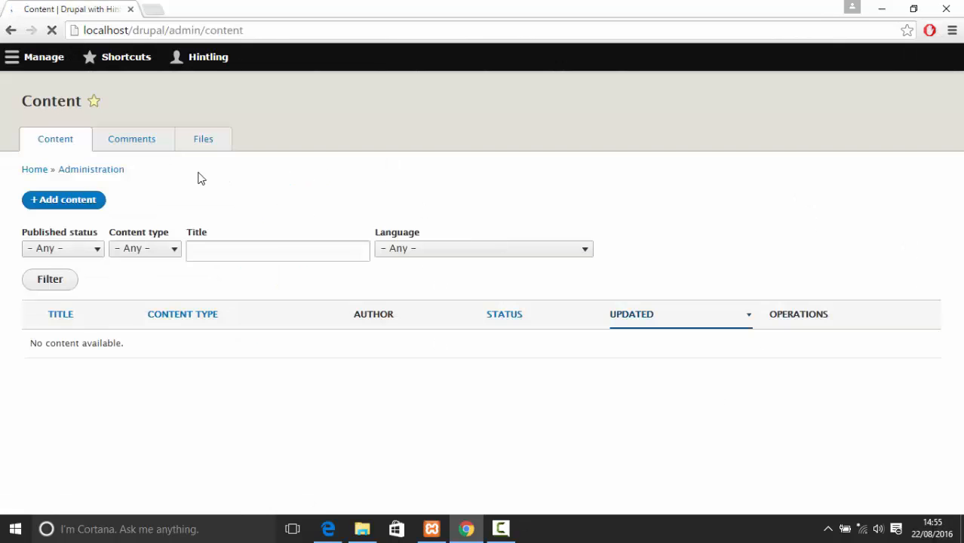
click(111, 86)
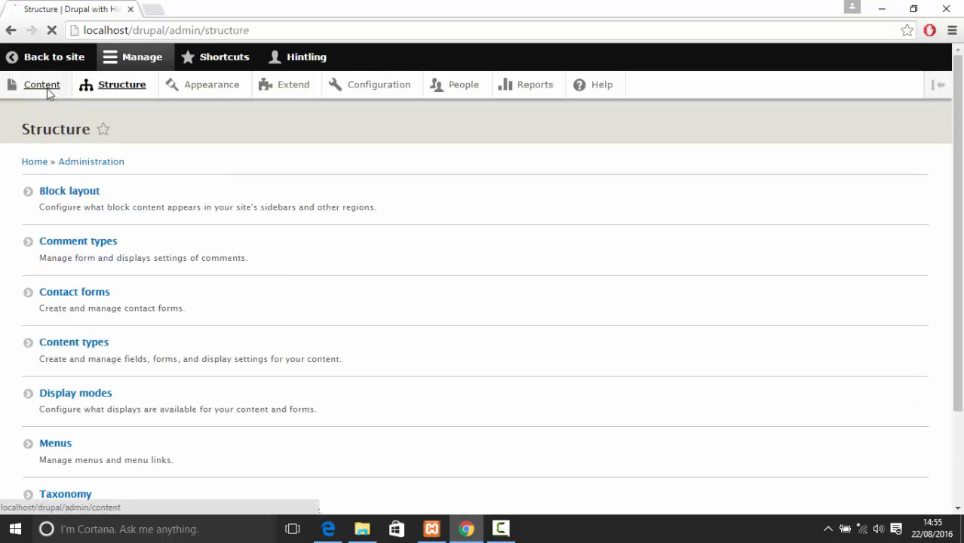
click(44, 87)
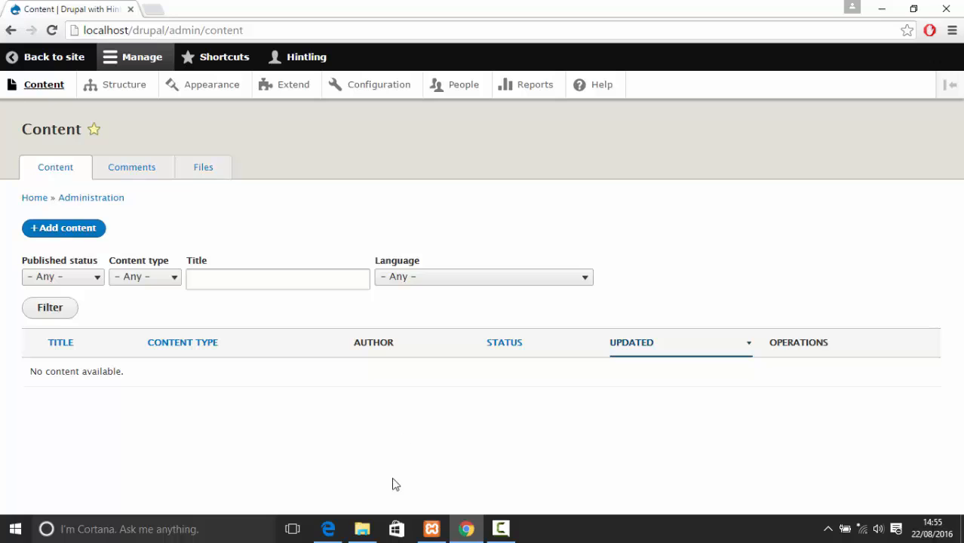
click(364, 530)
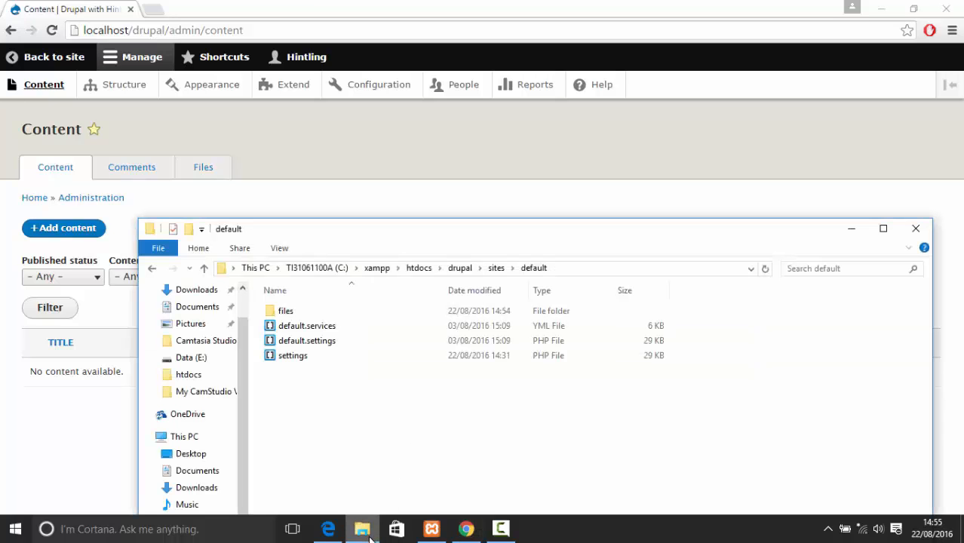
Select settings.php in sites/default, then bring up phpMyAdmin's User accounts overview in Edge
click(302, 354)
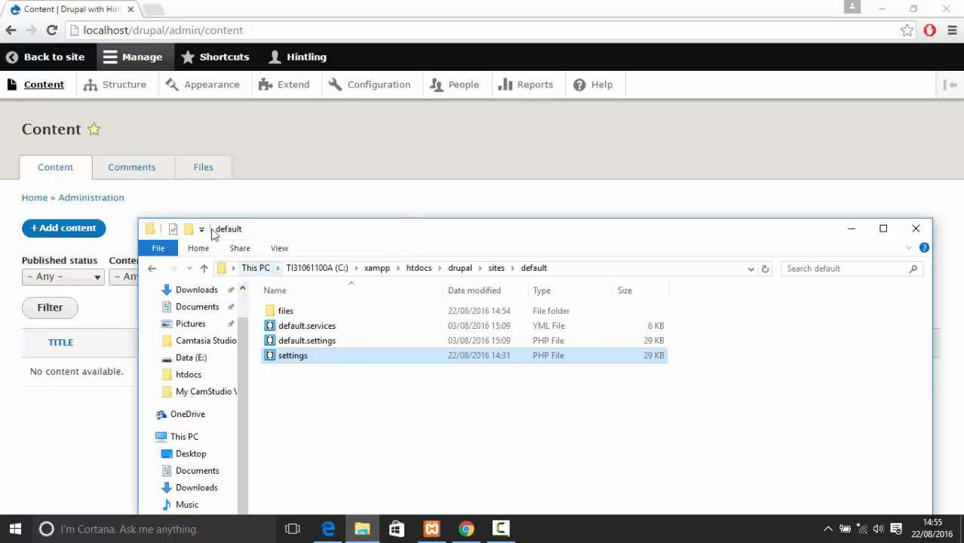
drag(243, 232, 243, 120)
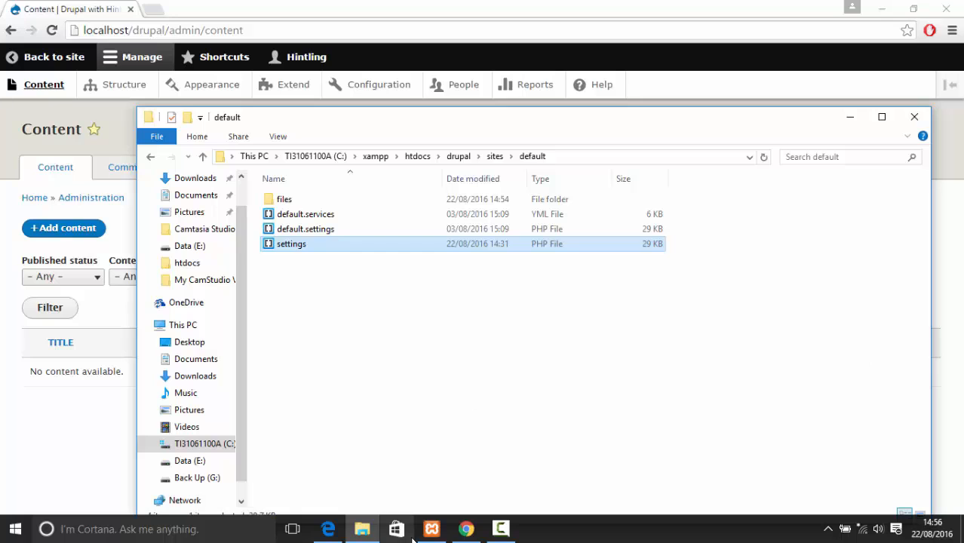
click(328, 528)
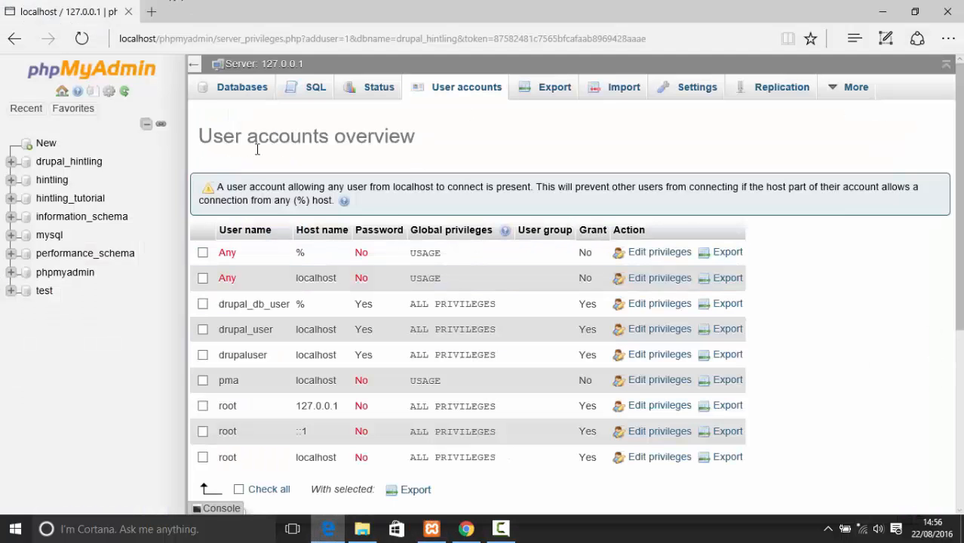
Open the drupal_hintling database and review its table list and Operations page
click(92, 164)
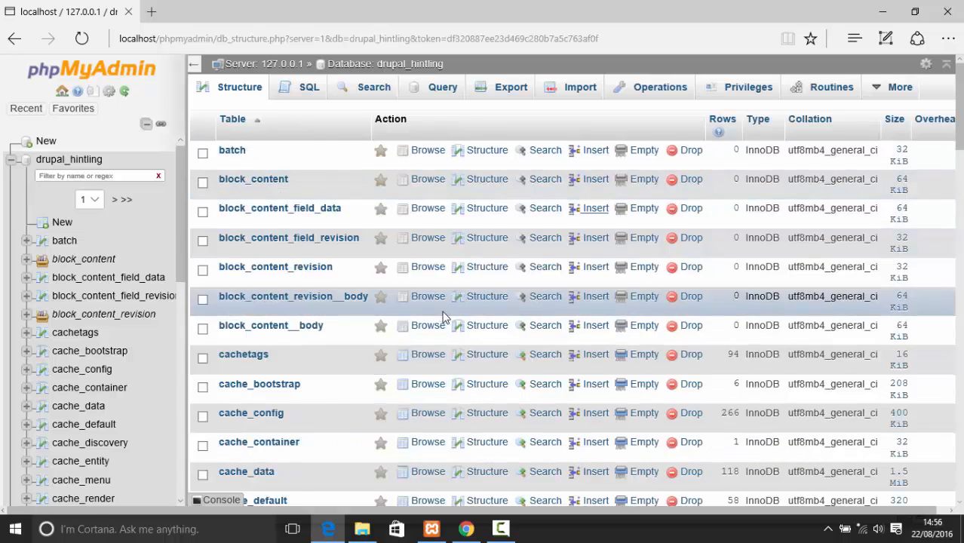
scroll(441, 317, down, 6)
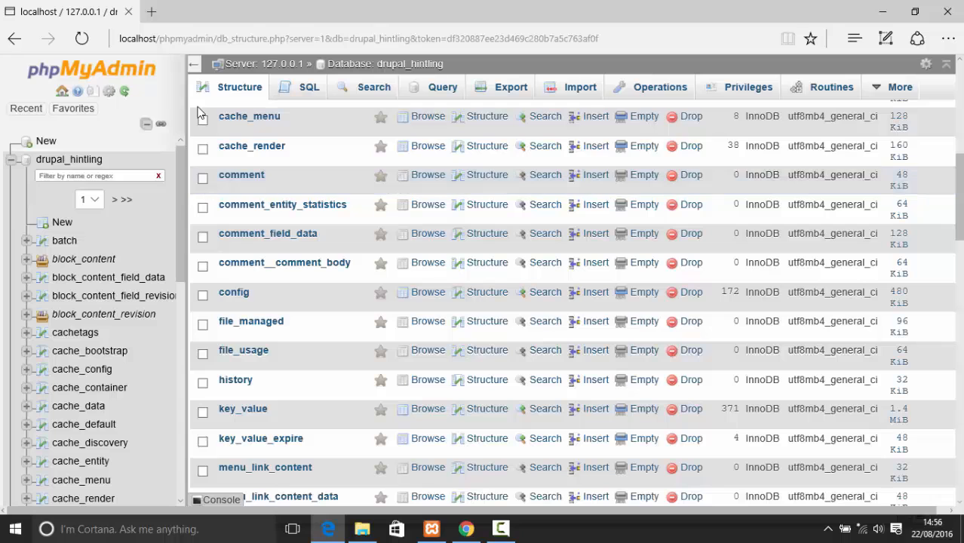
click(701, 90)
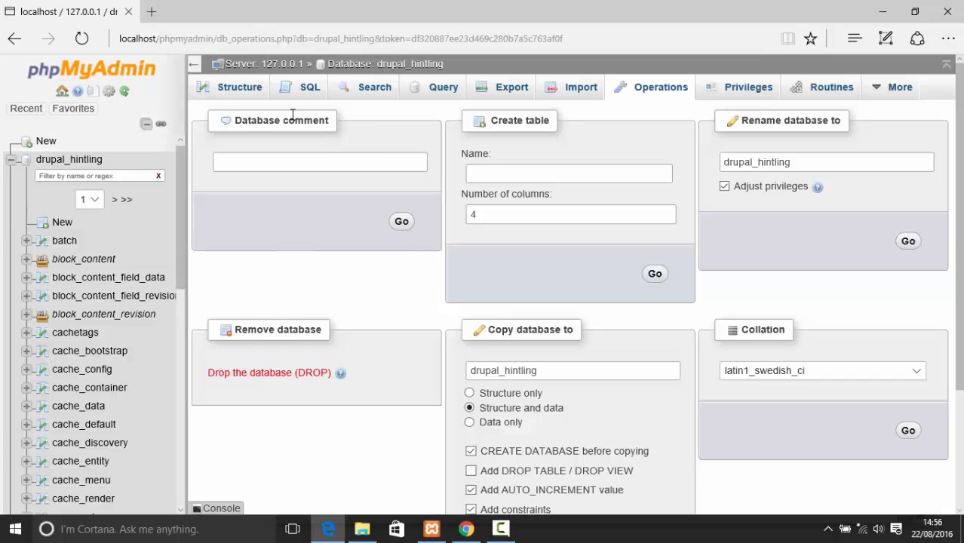
click(236, 94)
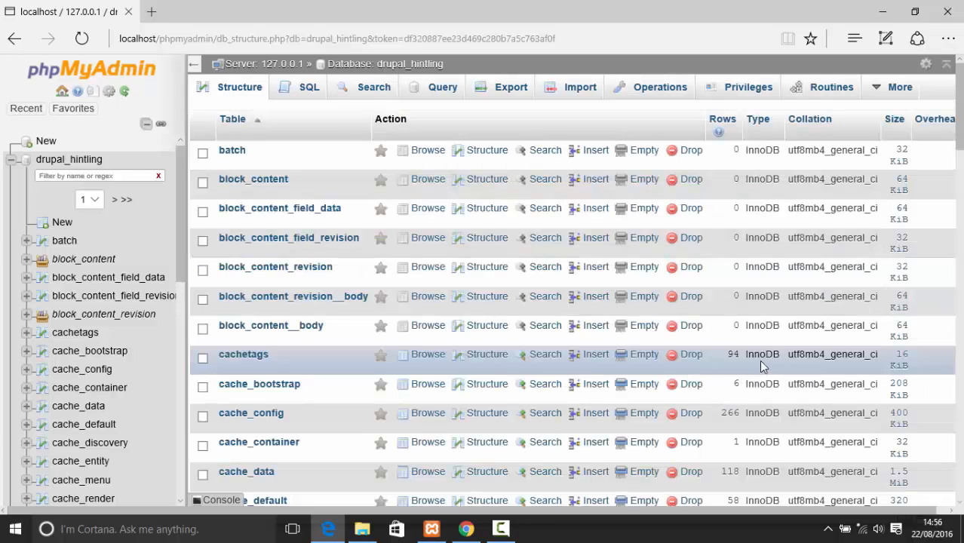
Mark all 65 tables and view the With selected bulk actions, choosing none
scroll(528, 302, down, 5)
scroll(541, 377, down, 15)
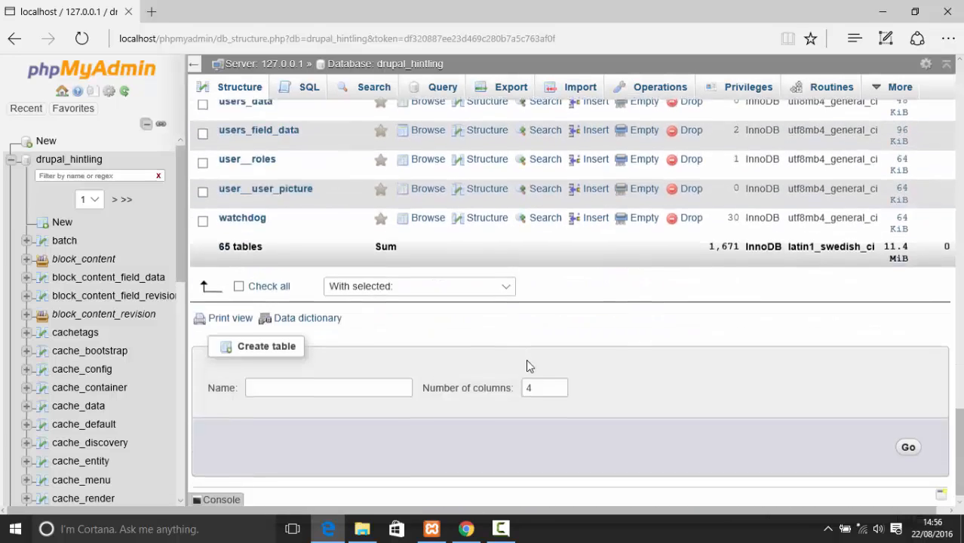
click(239, 277)
click(405, 278)
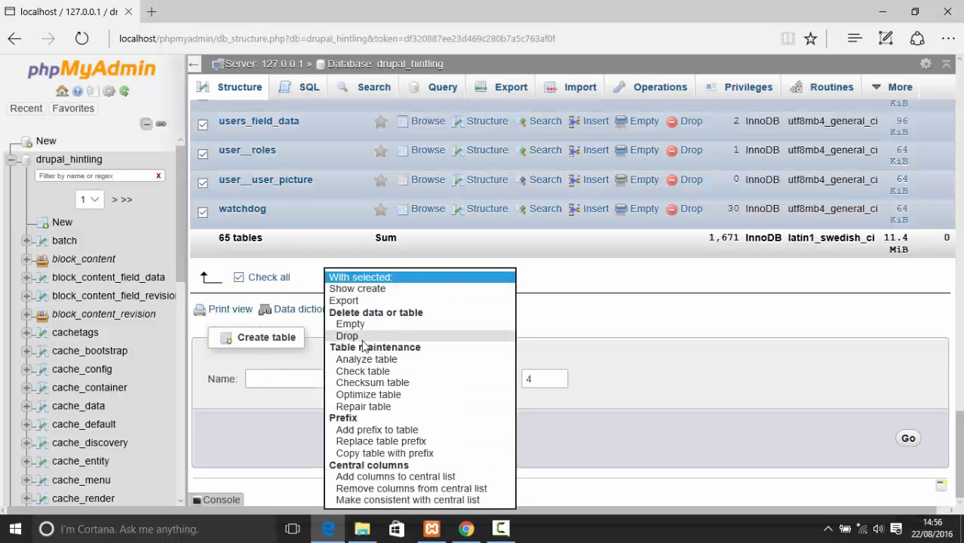
click(831, 317)
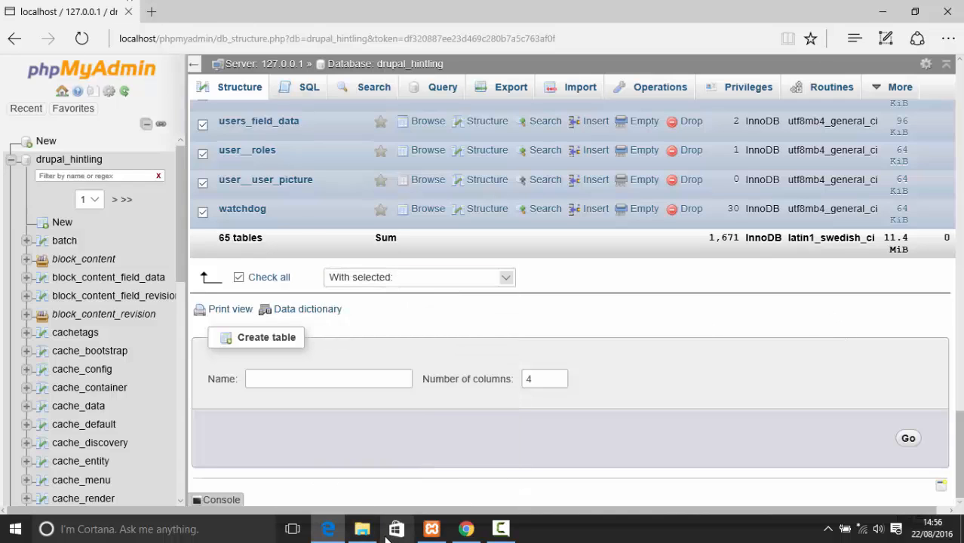
Switch to the Drupal site in Chrome and check its localhost/drupal address
click(467, 529)
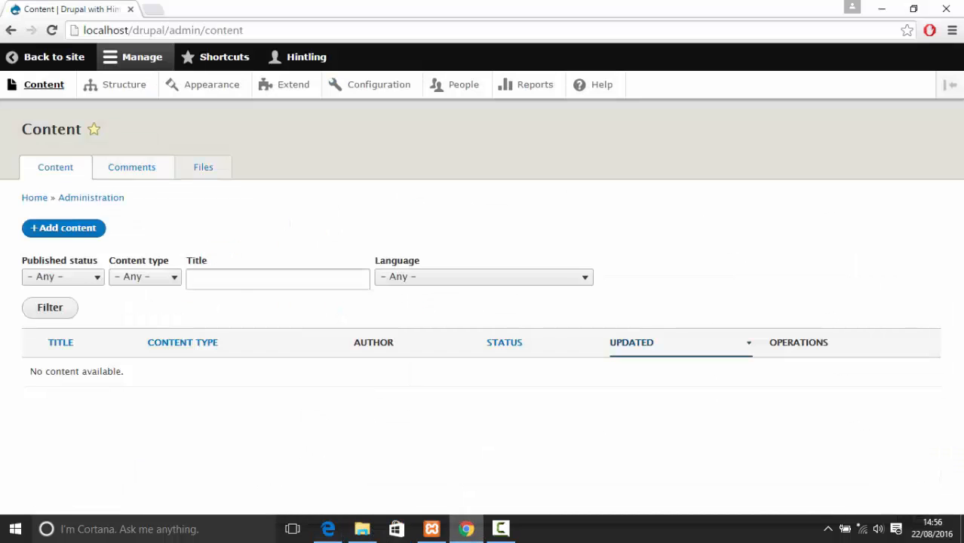
drag(167, 33, 65, 34)
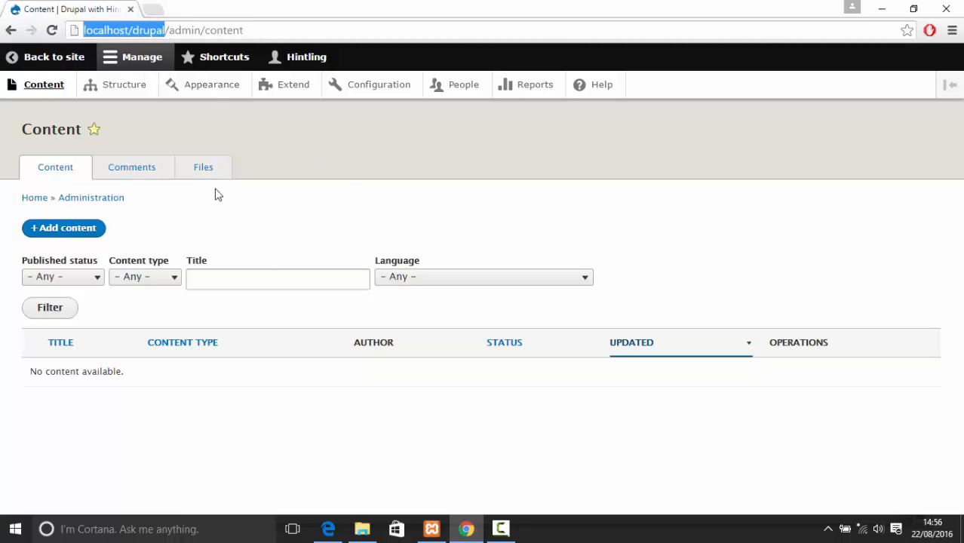
click(382, 197)
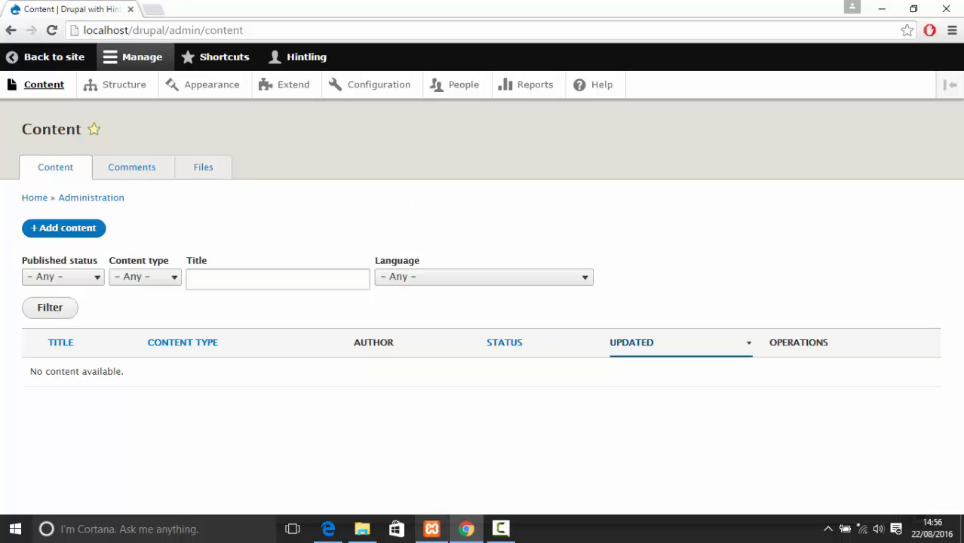
Open settings.php from the sites\default folder with Edit with Notepad++
click(362, 531)
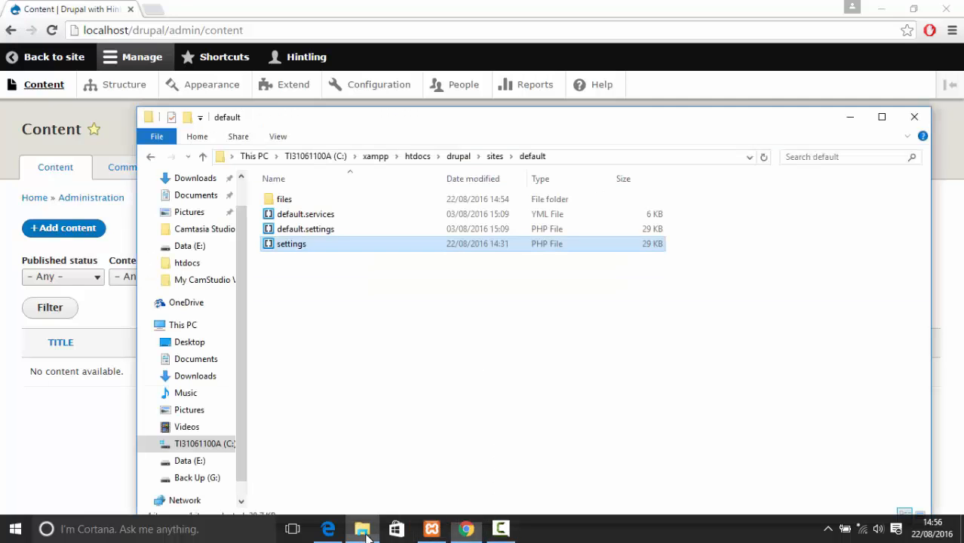
right_click(300, 241)
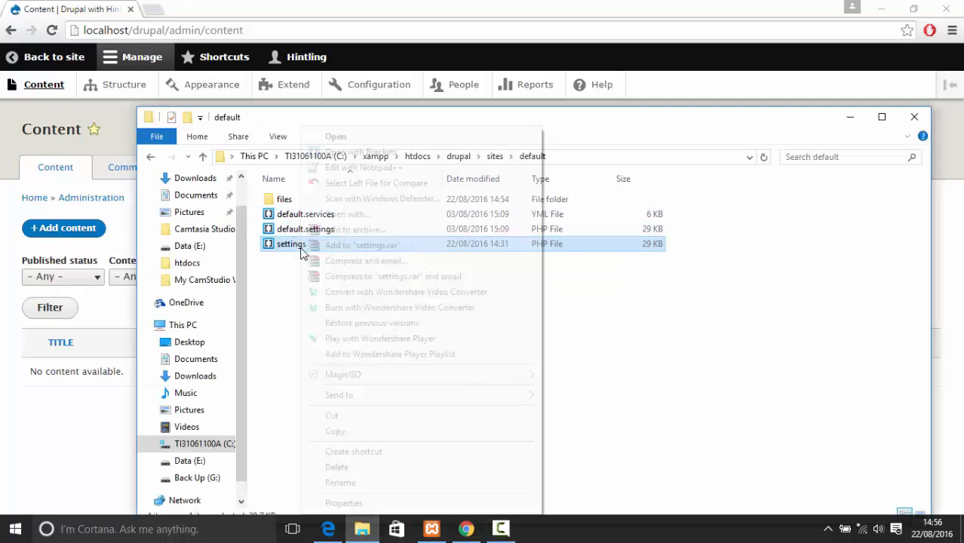
click(390, 169)
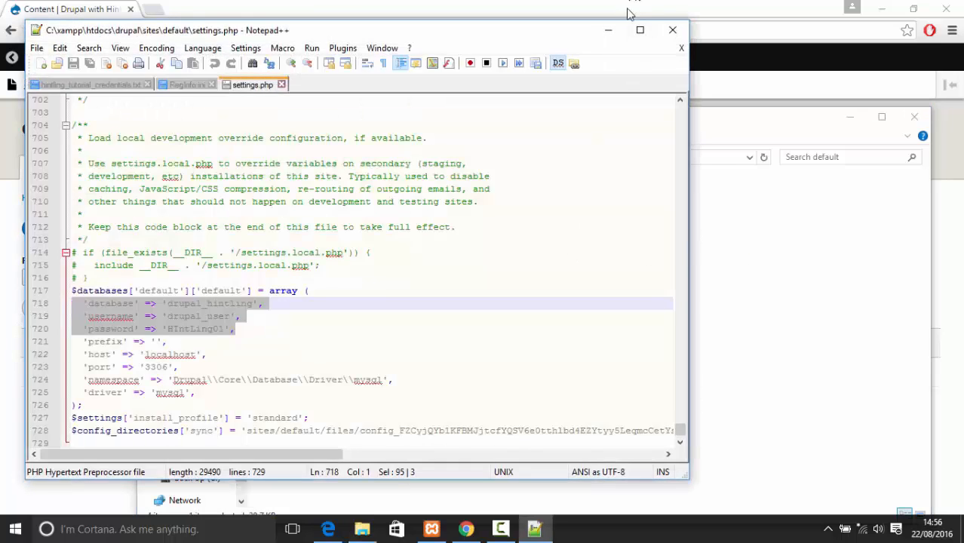
Maximize Notepad++ and select the $databases settings array in settings.php
click(639, 30)
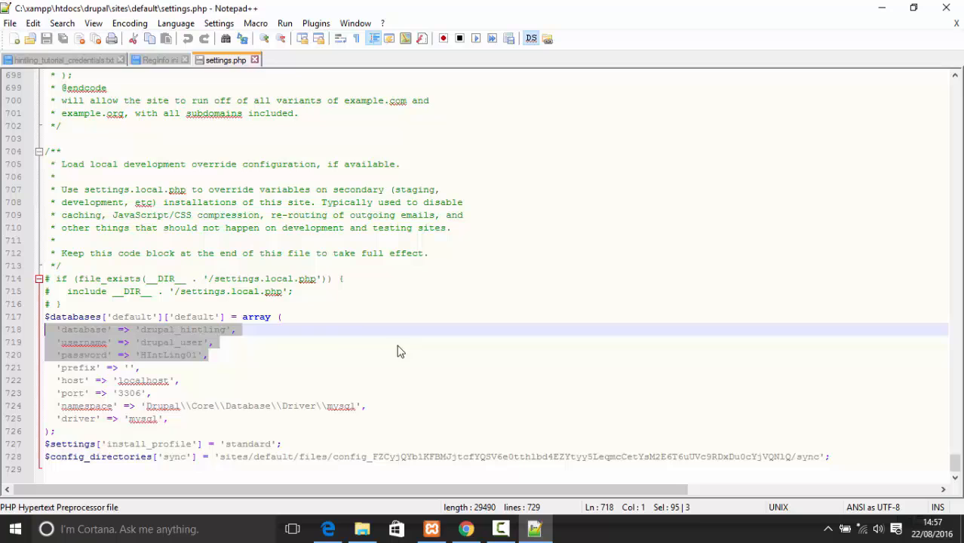
click(361, 383)
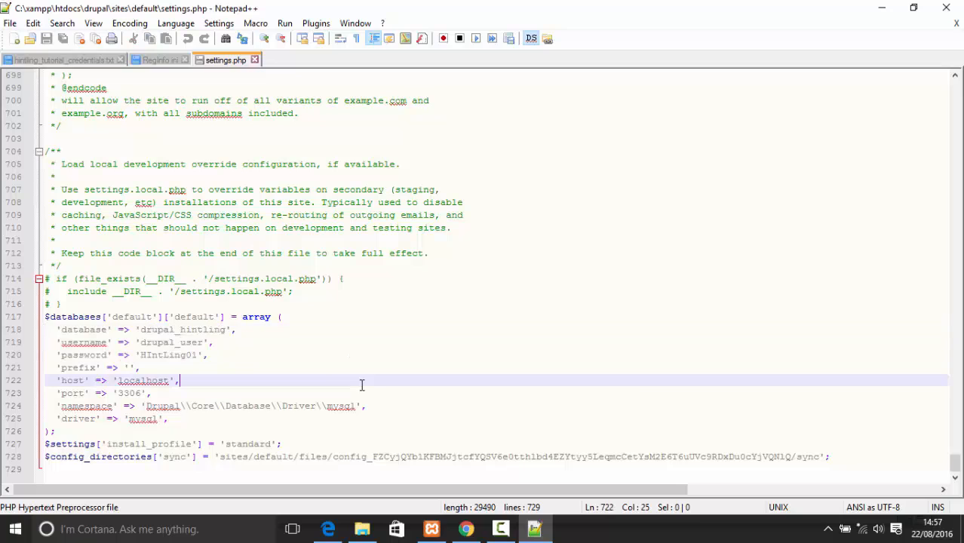
drag(179, 435, 45, 316)
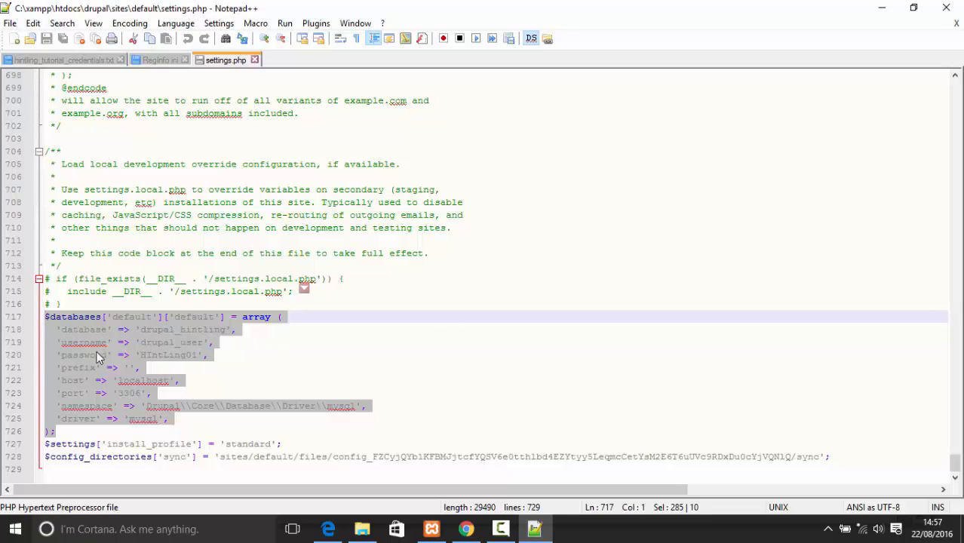
click(202, 341)
Inspect the database name drupal_hintling, user, password and host localhost without editing
double_click(182, 330)
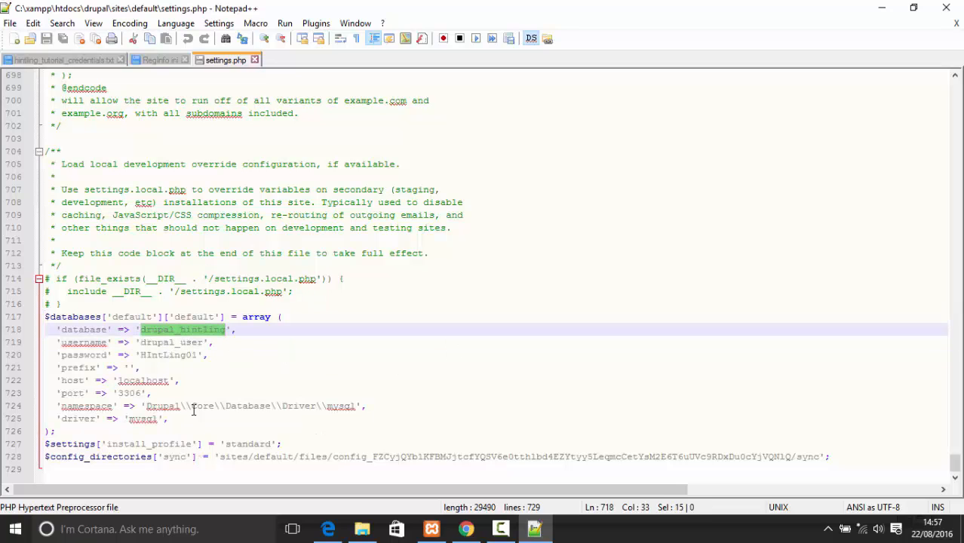
double_click(175, 342)
click(175, 367)
double_click(175, 355)
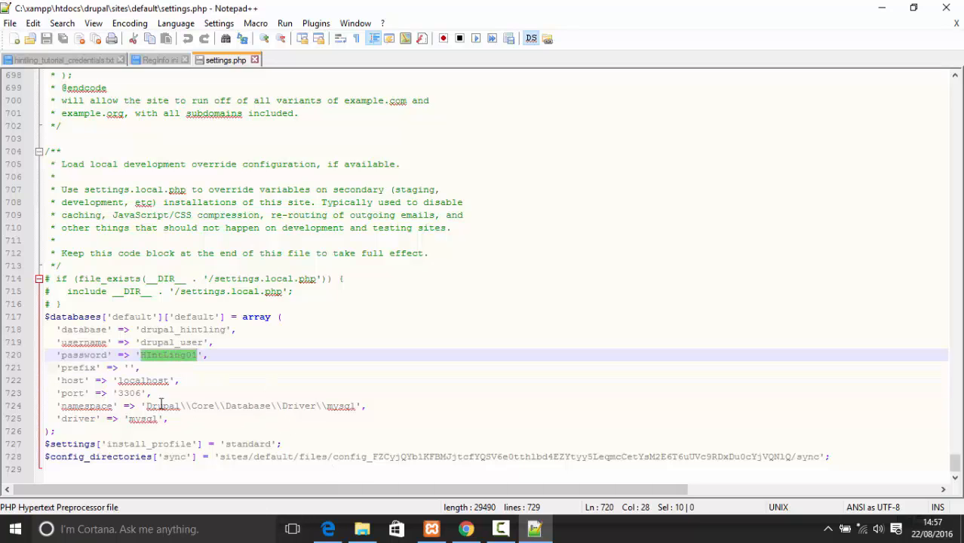
mouse_move(45, 381)
mouse_down()
mouse_move(187, 382)
mouse_move(57, 381)
mouse_up()
click(215, 384)
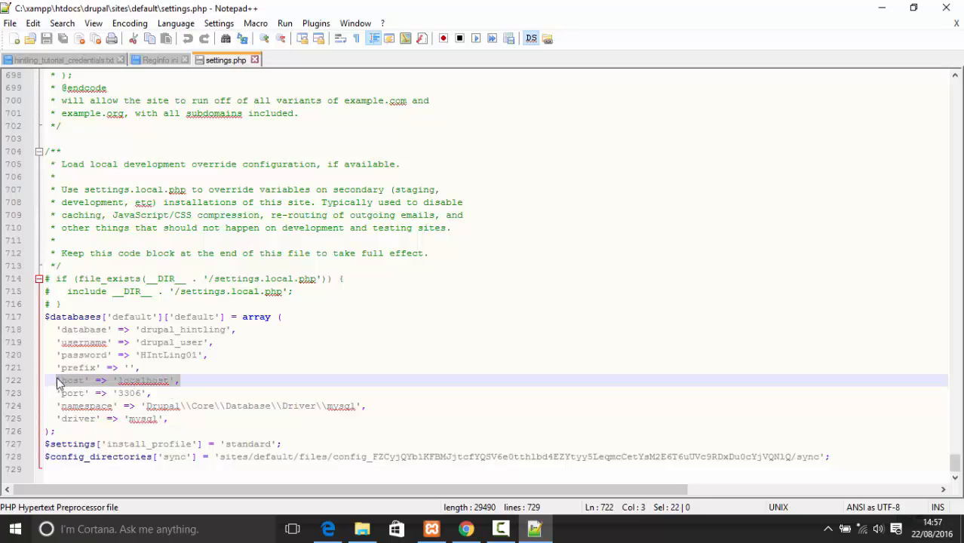
double_click(153, 382)
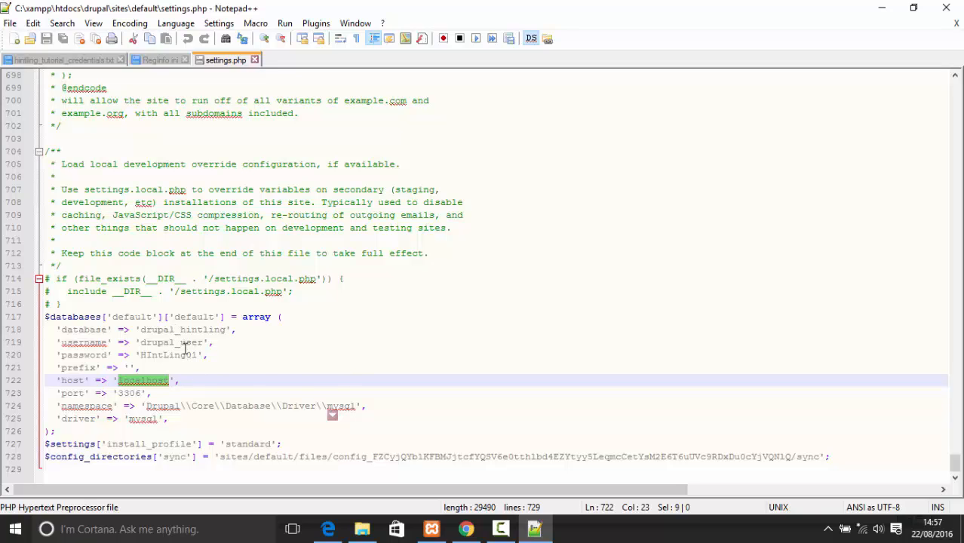
key(End)
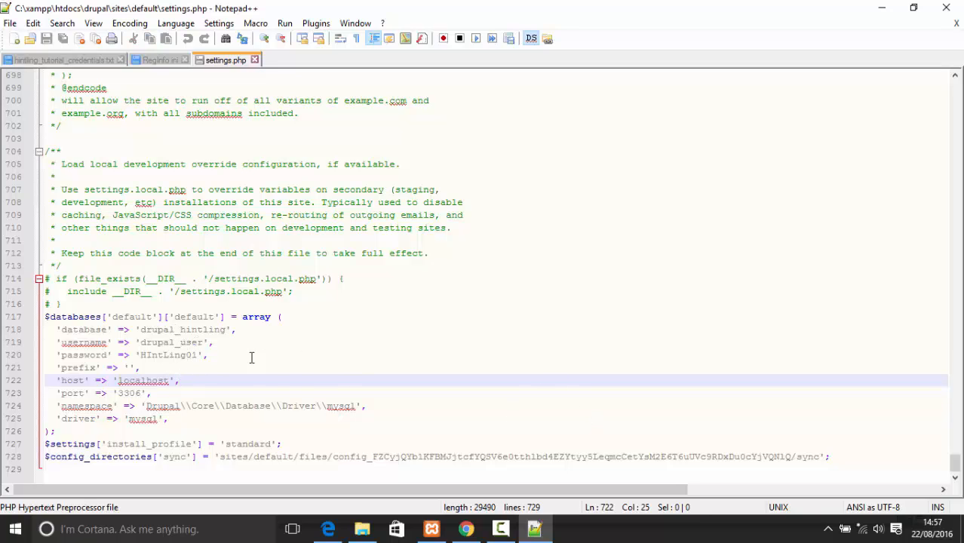
Recheck the user and database name, then close Notepad++ unchanged and the sites\default folder
double_click(167, 341)
double_click(169, 329)
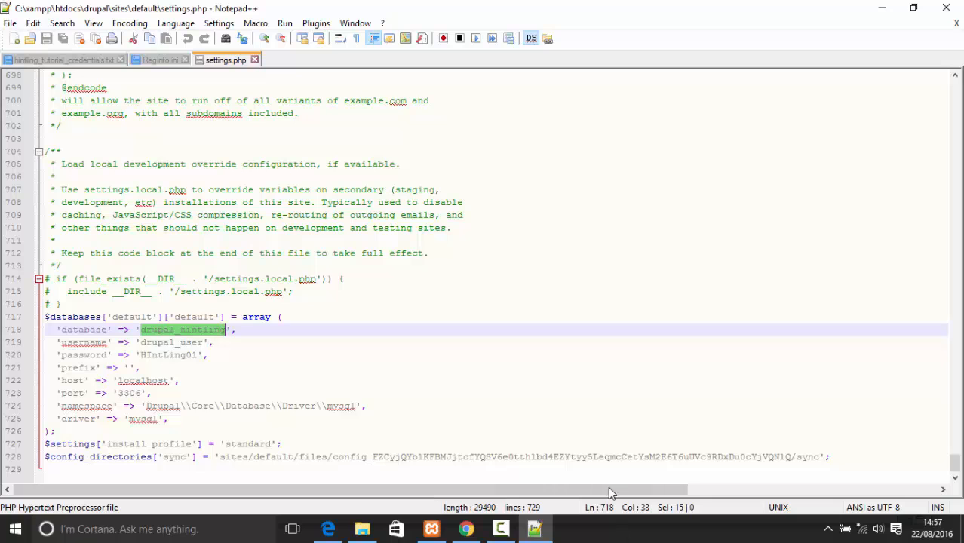
click(947, 8)
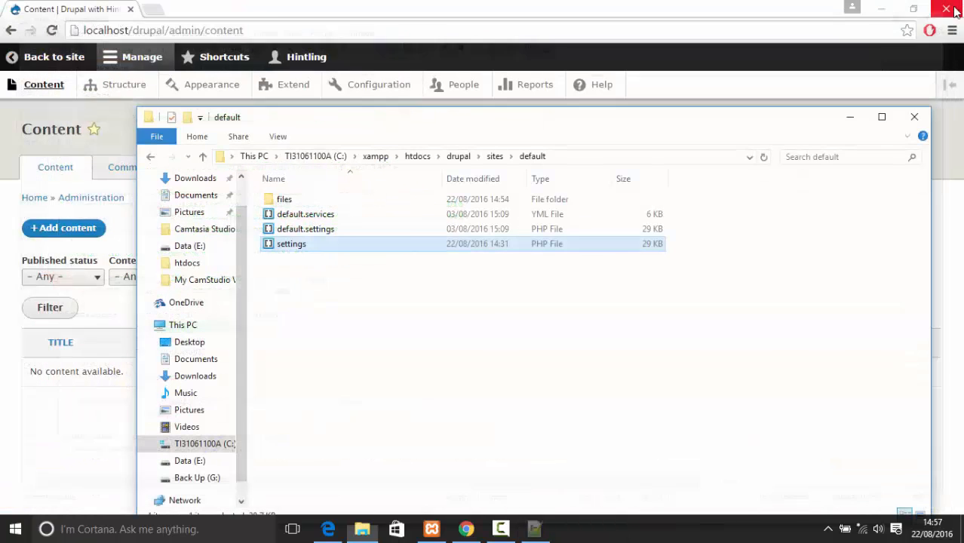
click(914, 117)
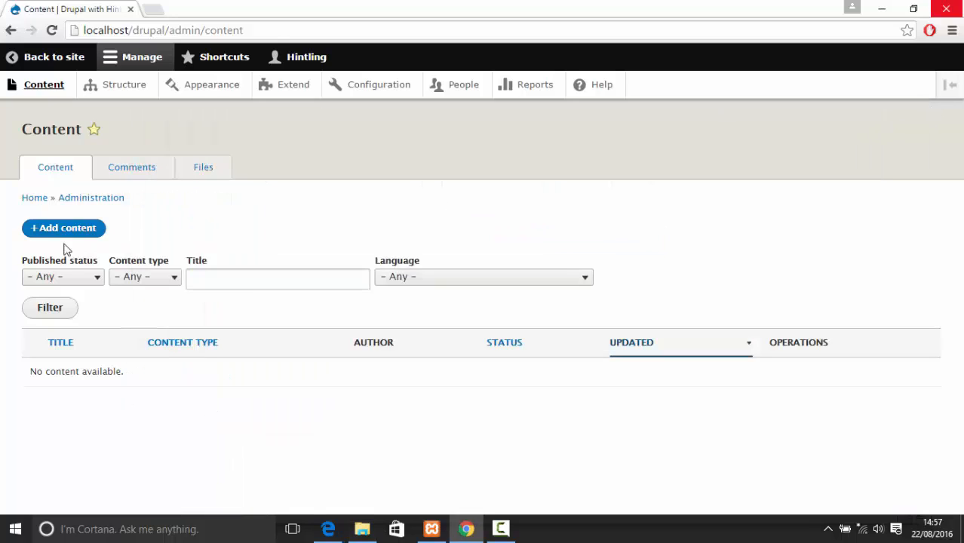